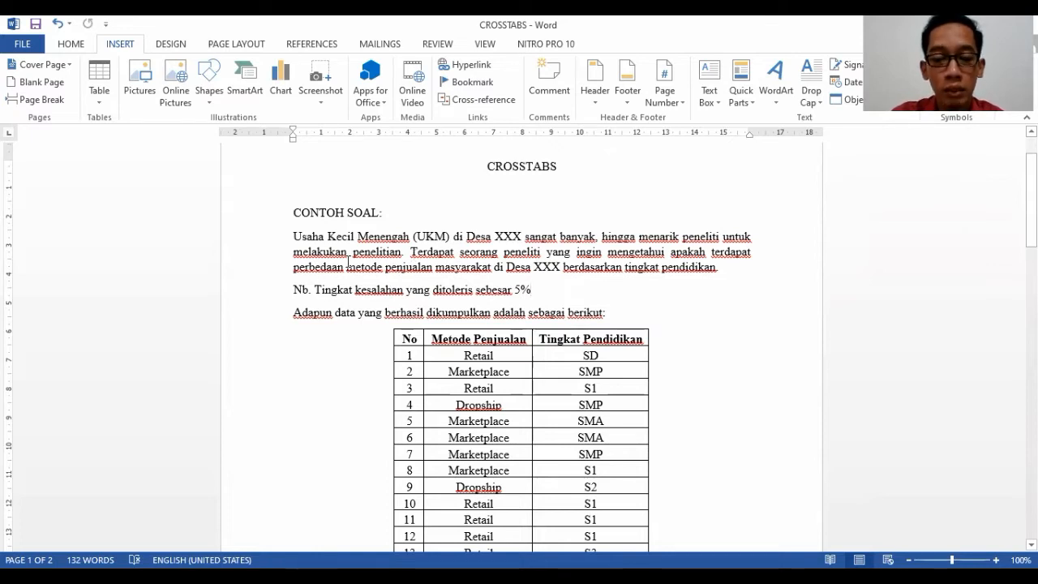
Correct the spelling of "ditoleris" to "ditolerir" in the error-level note above the data table.
left_click(474, 289)
key("BackSpace")
type("r")
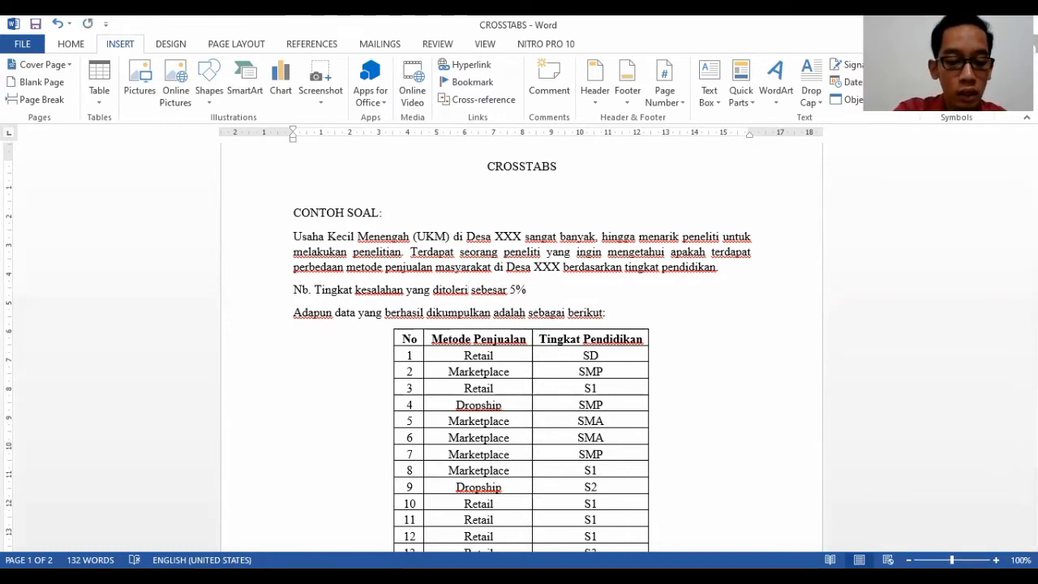
key("BackSpace")
type("r")
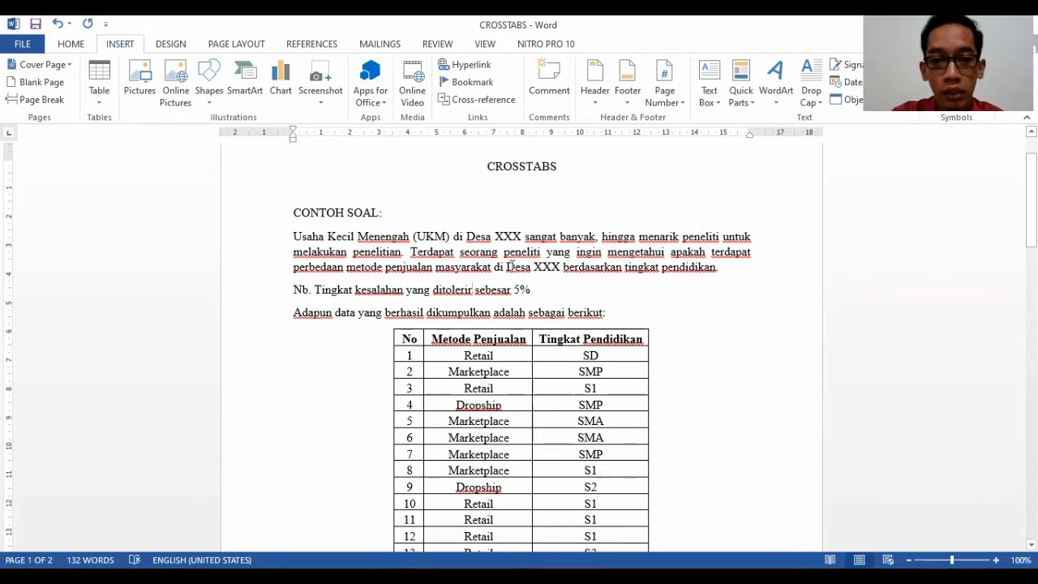
Look through the numbered rows of the respondent data table from first to last and back.
left_click(412, 337)
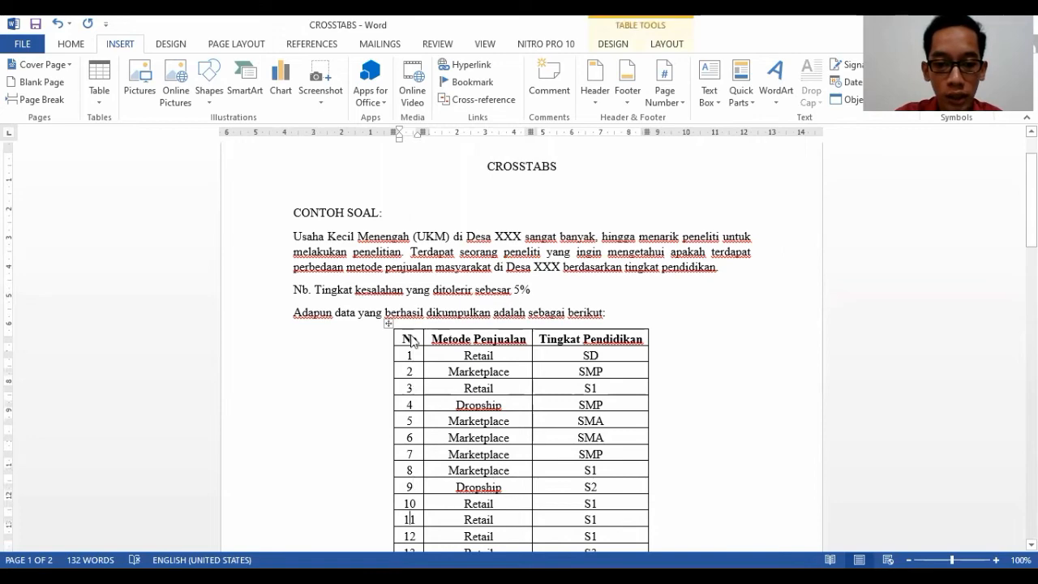
scroll(411, 334, "down", 2)
key("Down")
key("Down")
key("Down")
key("Down")
key("Down")
key("Down")
key("Down")
key("Down")
key("Down")
key("Down")
key("Down")
key("Down")
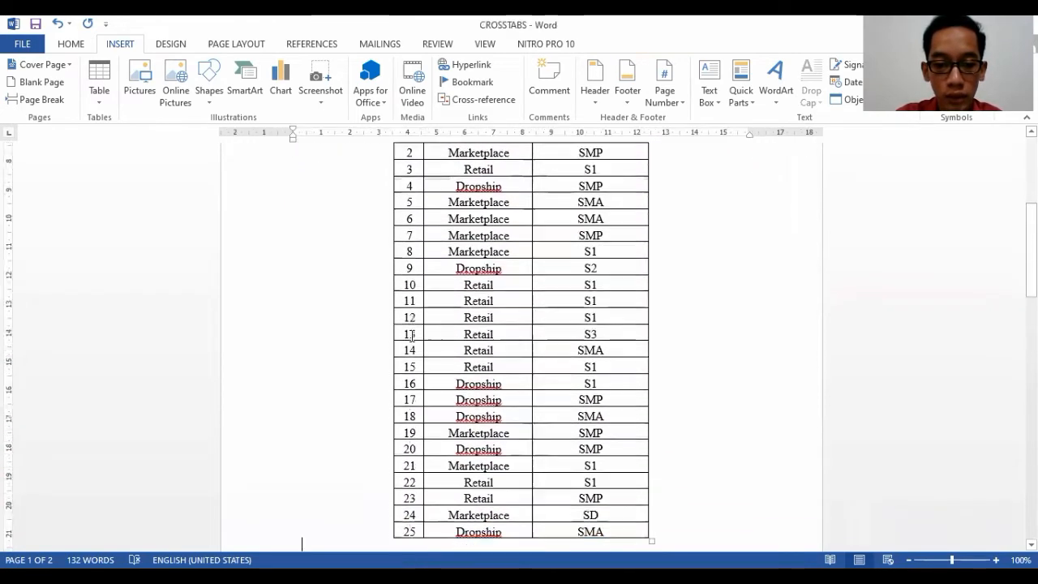
key("Up")
key("Up")
key("Up")
key("Up")
key("Up")
key("Up")
key("Up")
key("Up")
key("Up")
key("Up")
key("Up")
key("Up")
key("Up")
key("Up")
key("Up")
key("Up")
key("Up")
key("Up")
key("Up")
key("Up")
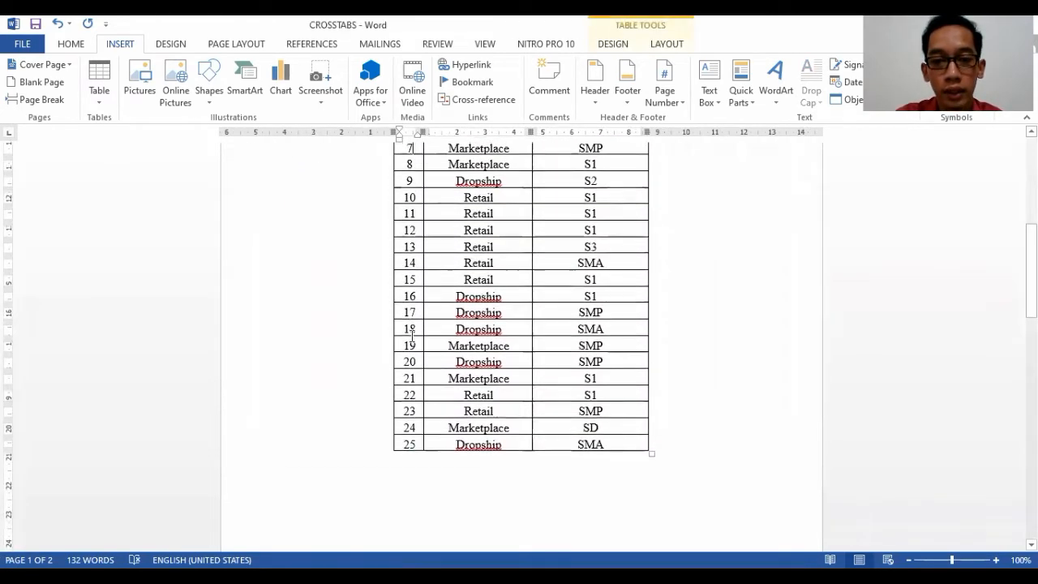
key("Up")
key("Up")
key("Up")
key("Up")
key("Up")
key("Up")
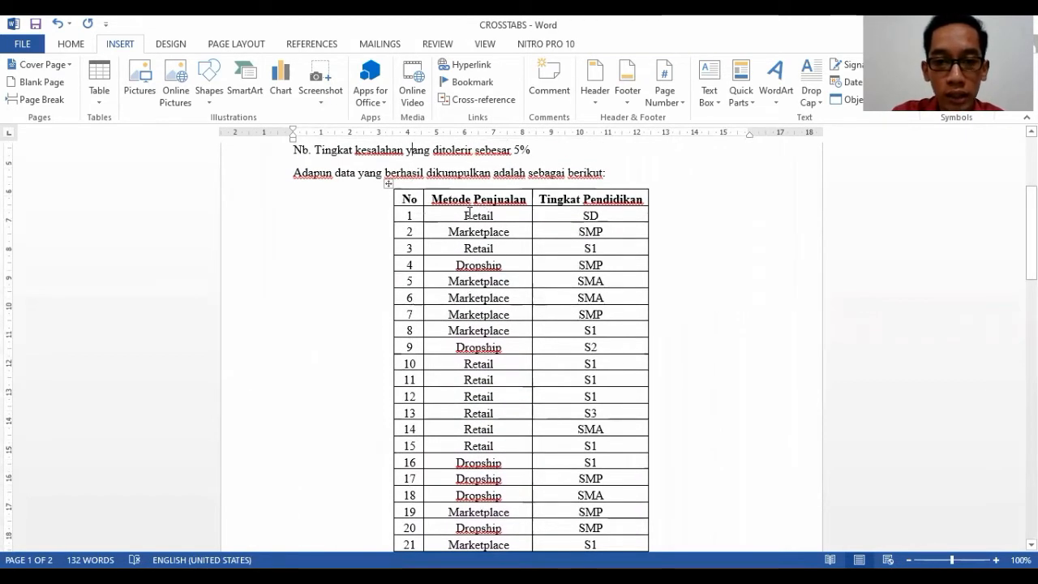
Examine the sales-method entries in the Metode Penjualan column of the data table.
left_click(508, 384)
key("Down")
key("Down")
key("Down")
key("Down")
key("Down")
key("Down")
key("Down")
key("Down")
key("Down")
key("Down")
key("Down")
key("Down")
key("Down")
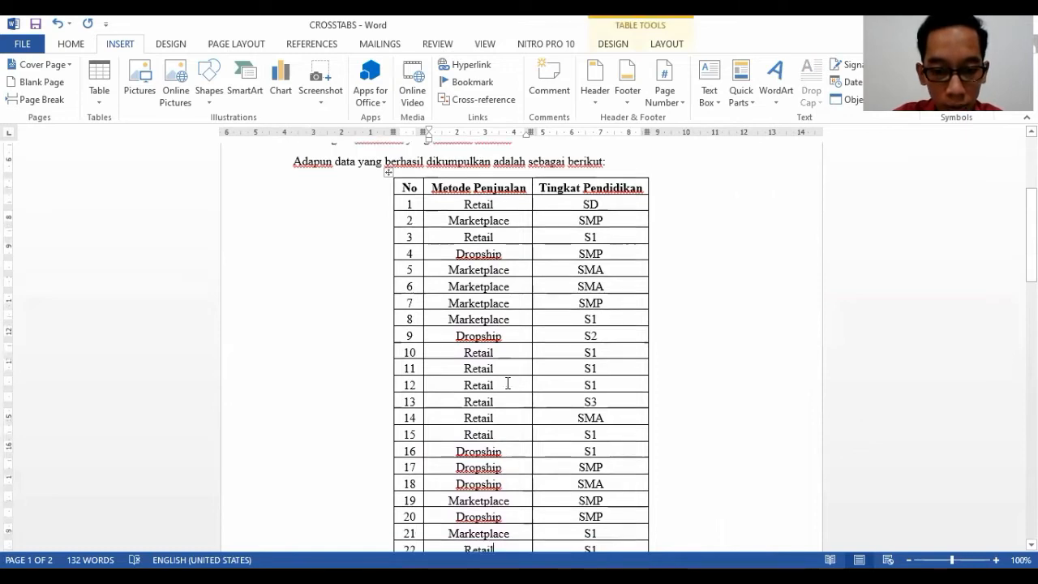
key("Up")
key("Up")
key("Up")
key("Up")
key("Up")
key("Up")
key("Up")
key("Up")
key("Up")
key("Up")
key("Up")
key("Up")
key("Up")
key("Up")
key("Up")
key("Up")
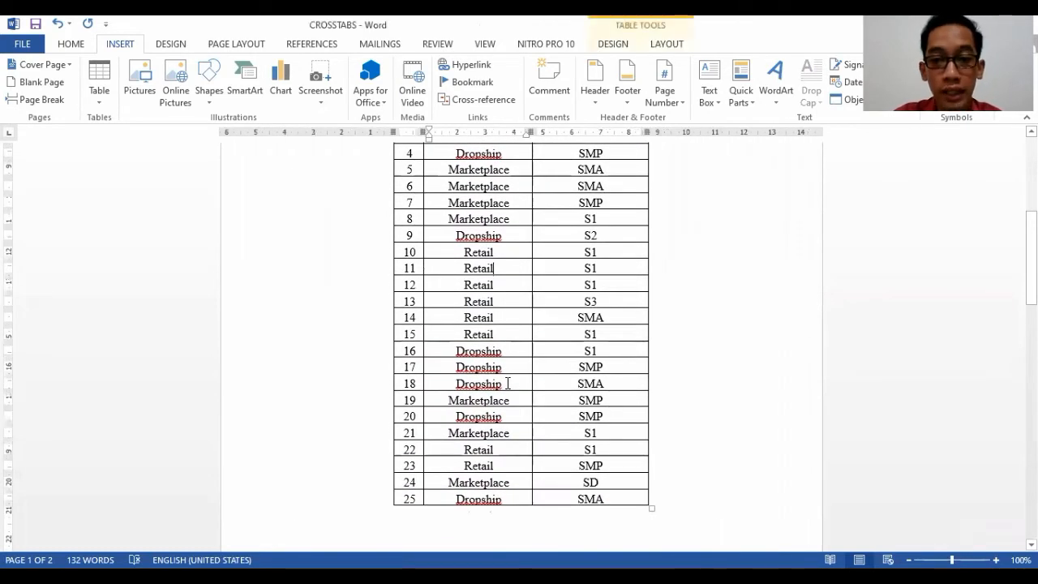
key("Up")
key("Up")
key("Up")
key("Up")
key("Up")
key("Up")
key("Up")
key("Up")
key("Up")
key("Up")
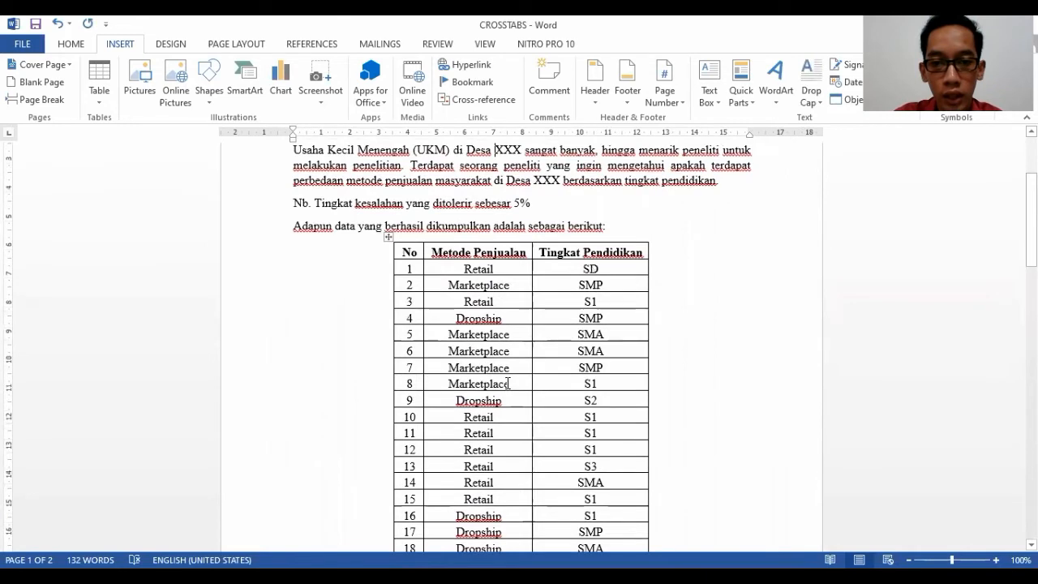
Examine the education levels listed in the Tingkat Pendidikan column of the data table.
left_click(613, 267)
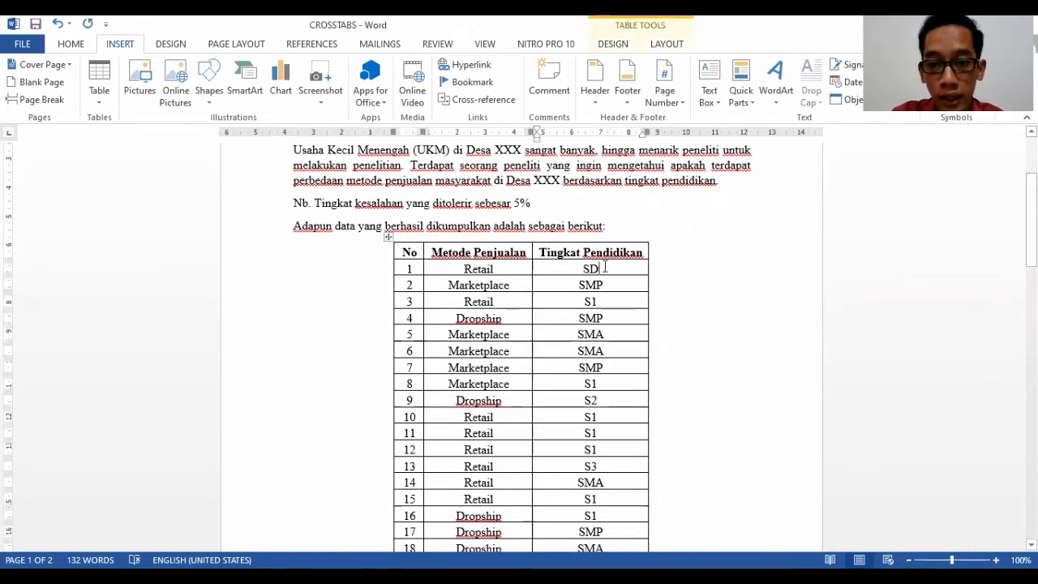
left_click(607, 284)
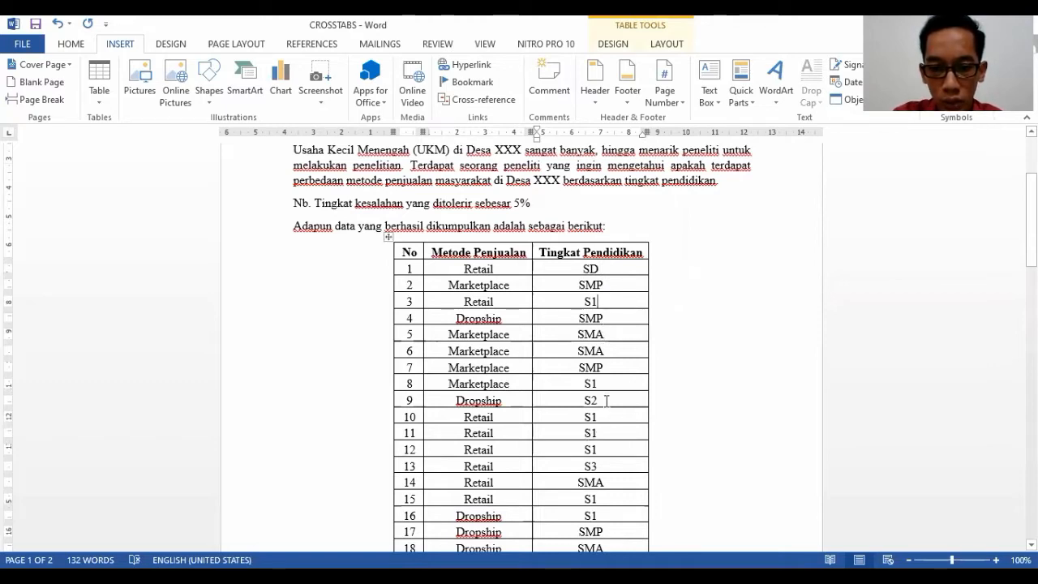
left_click(604, 466)
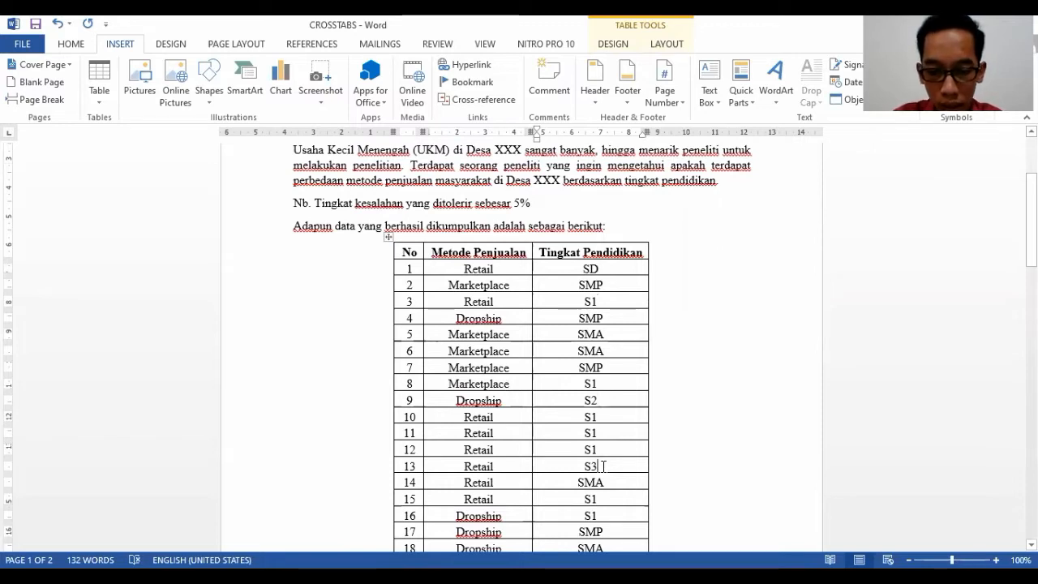
key("Down")
key("Down")
key("Down")
key("Down")
key("Down")
key("Down")
key("Down")
key("Down")
key("Down")
key("Down")
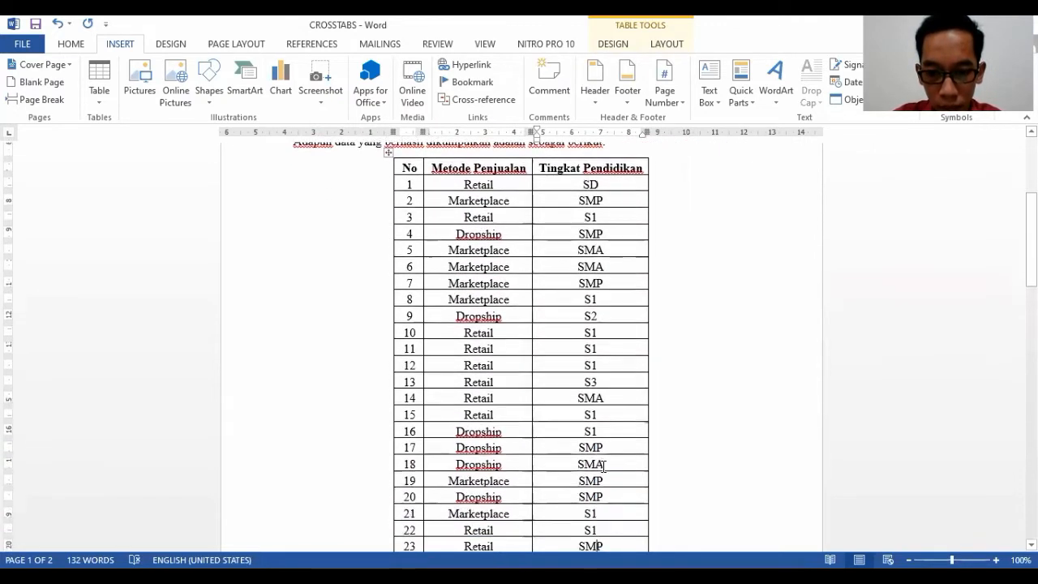
key("Down")
key("Up")
key("Up")
key("Up")
key("Up")
key("Up")
key("Up")
key("Up")
key("Up")
key("Up")
key("Up")
key("Up")
key("Up")
key("Up")
key("Up")
key("Up")
key("Up")
key("Up")
key("Up")
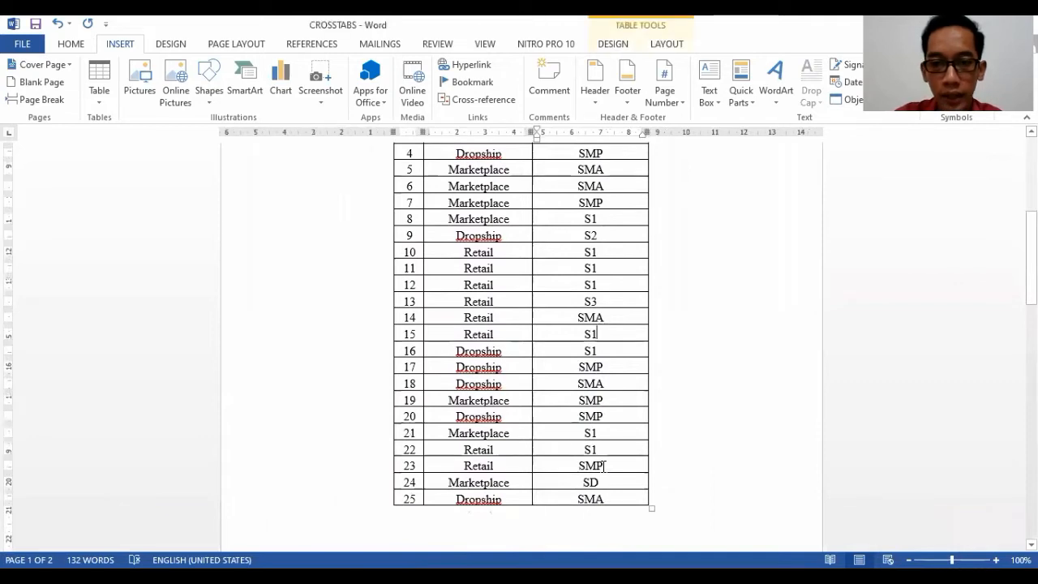
key("Up")
key("Up")
key("Up")
key("Up")
key("Up")
key("Up")
key("Up")
key("Up")
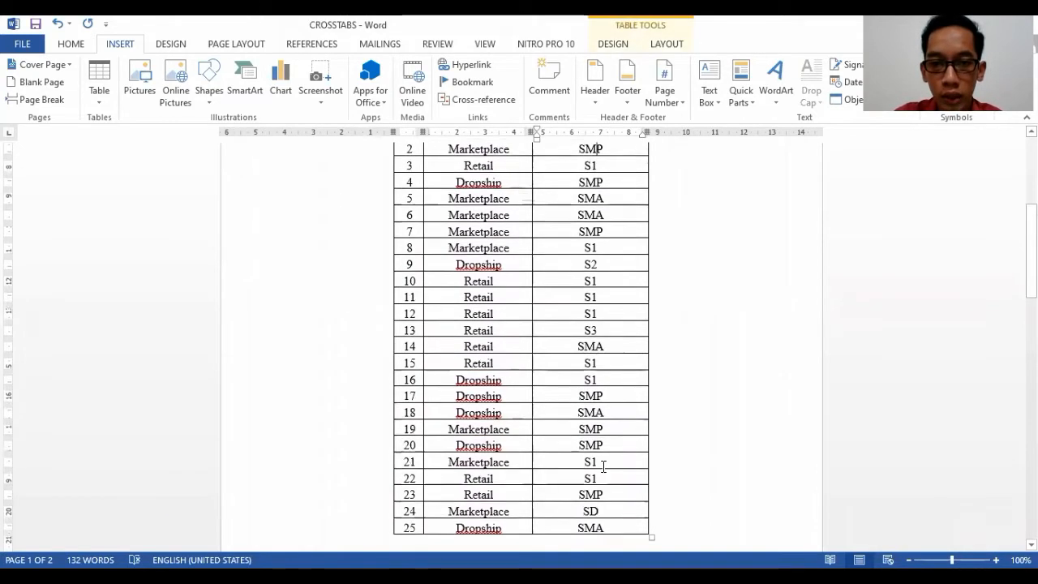
key("Up")
key("Up")
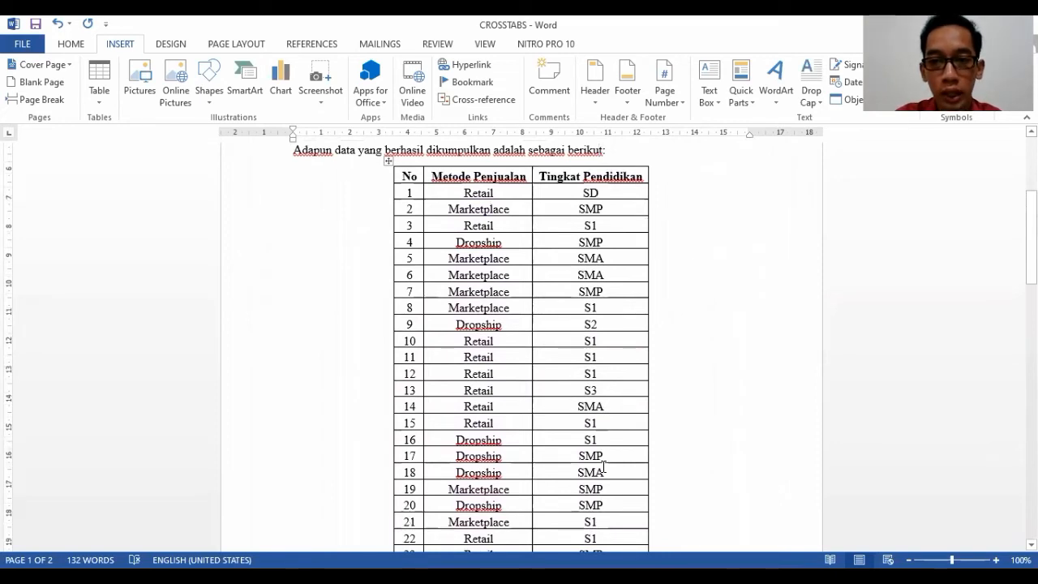
key("Down")
key("Down")
key("Down")
key("Down")
key("Down")
key("Down")
key("Down")
key("Down")
key("Down")
key("Down")
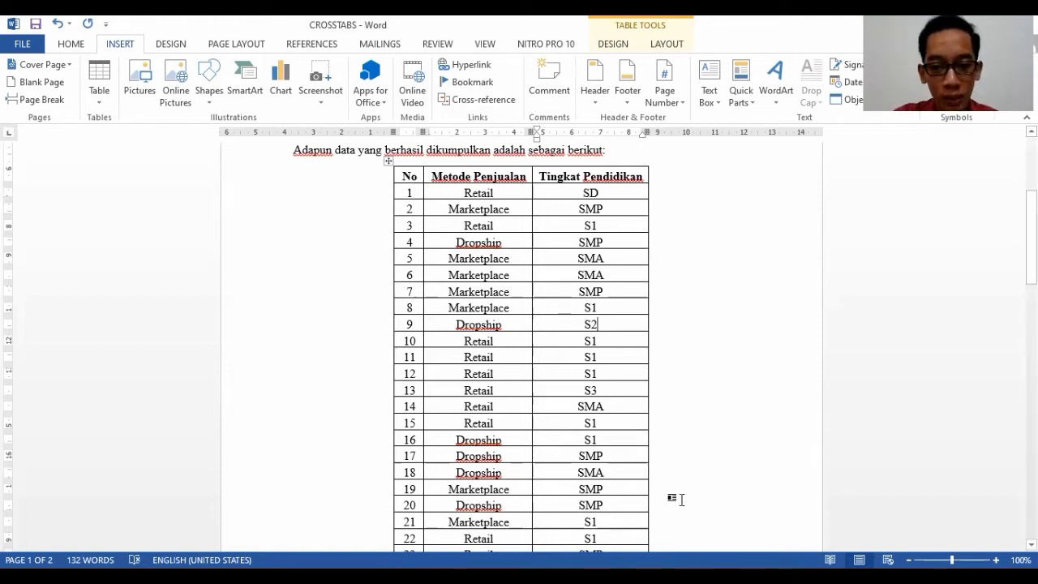
Add a "HIPOTESIS:" line beneath the INTERPRETASI heading, followed by separate lines "H0=" and "H1=".
key("ctrl+End")
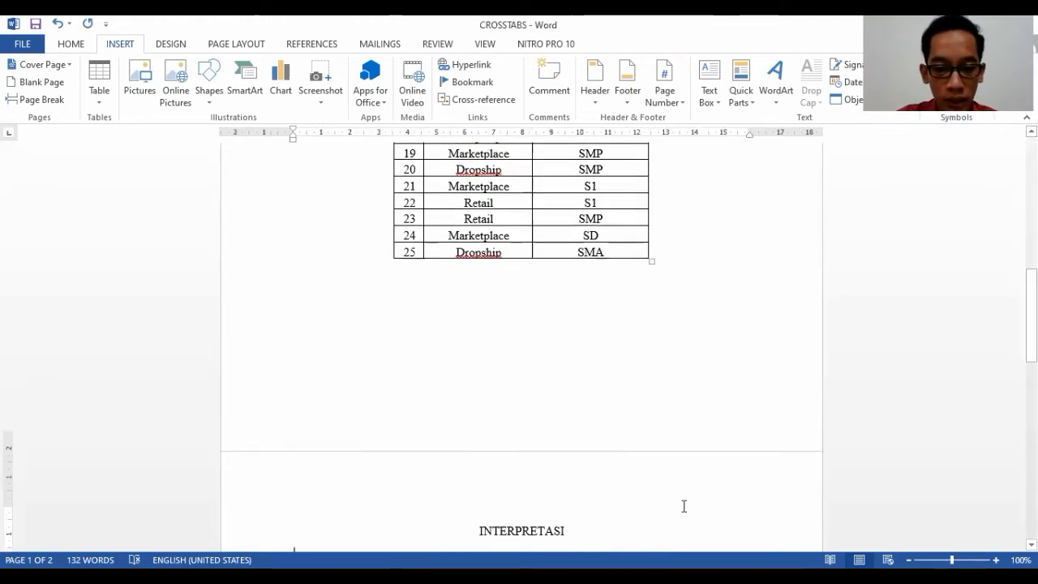
type("HIPOTESIS:")
key("Return")
type("H0")
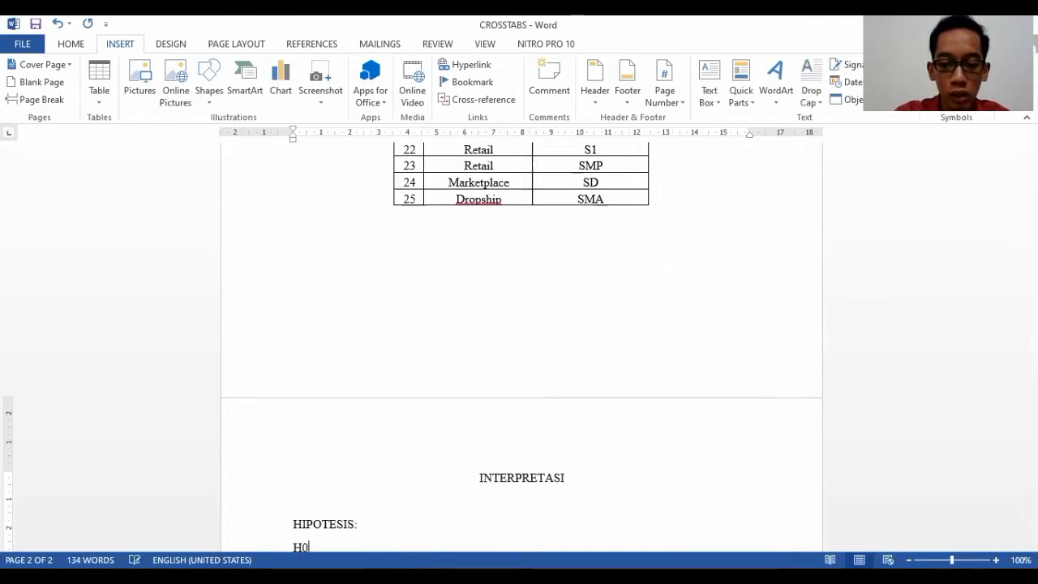
type("=")
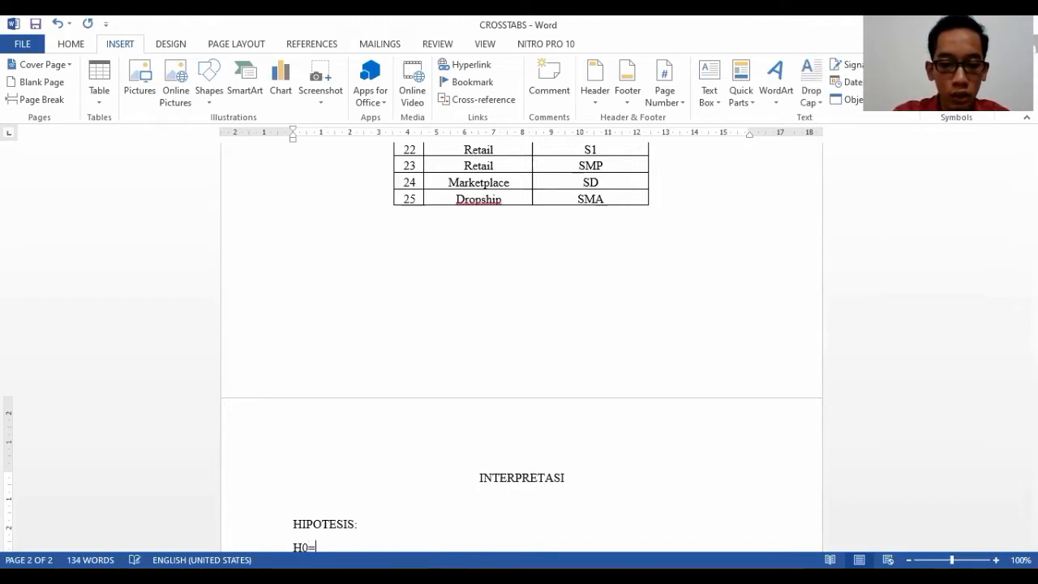
key("Return")
type("H1=")
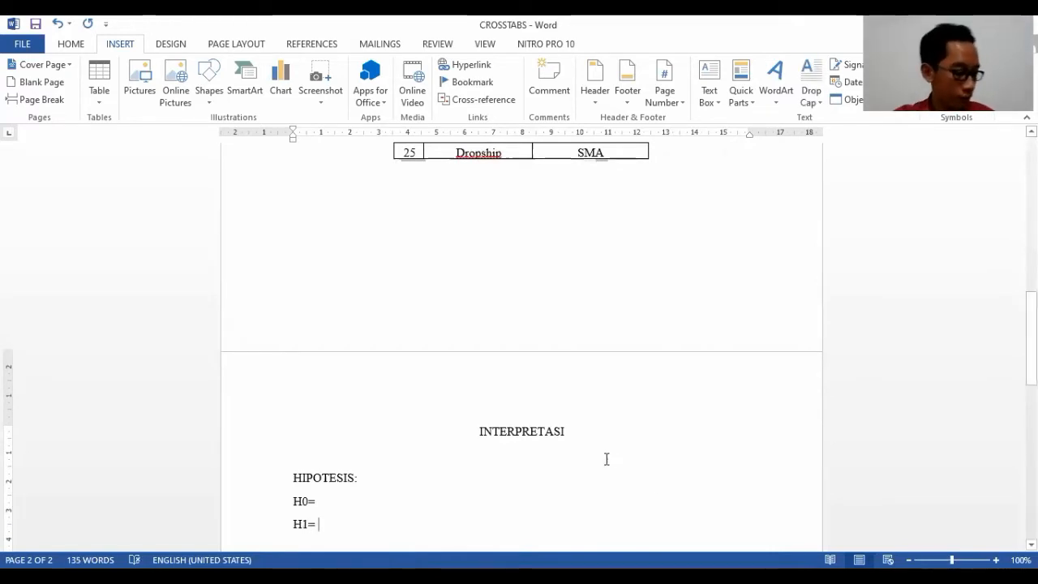
Complete the hypotheses as "H0= TIDAK ADA PERBEDAAN" and "H1= TERDAPAT PERBEDAAN".
left_click(544, 499)
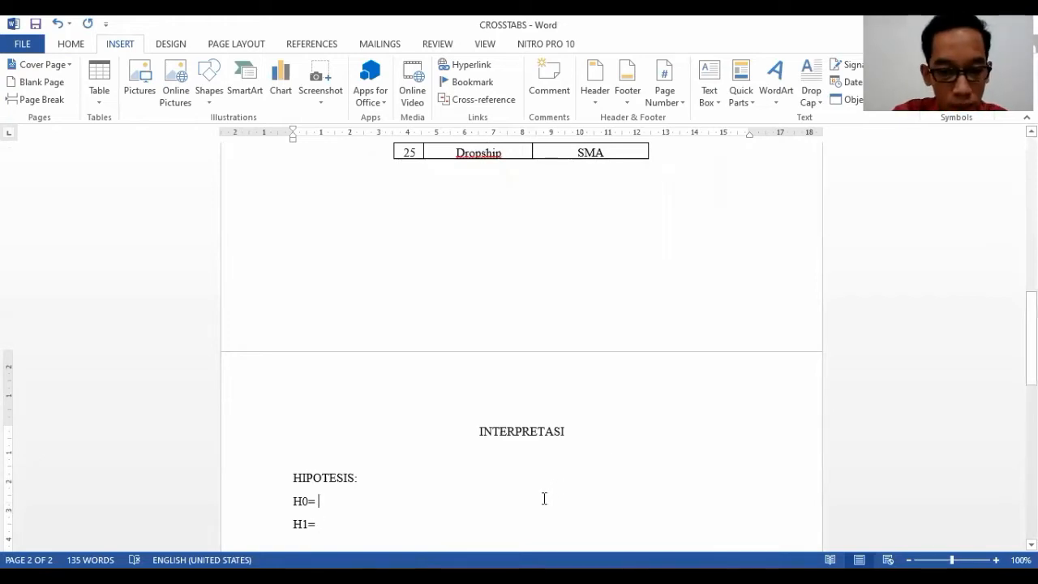
type("TIDAK ADA PERBE")
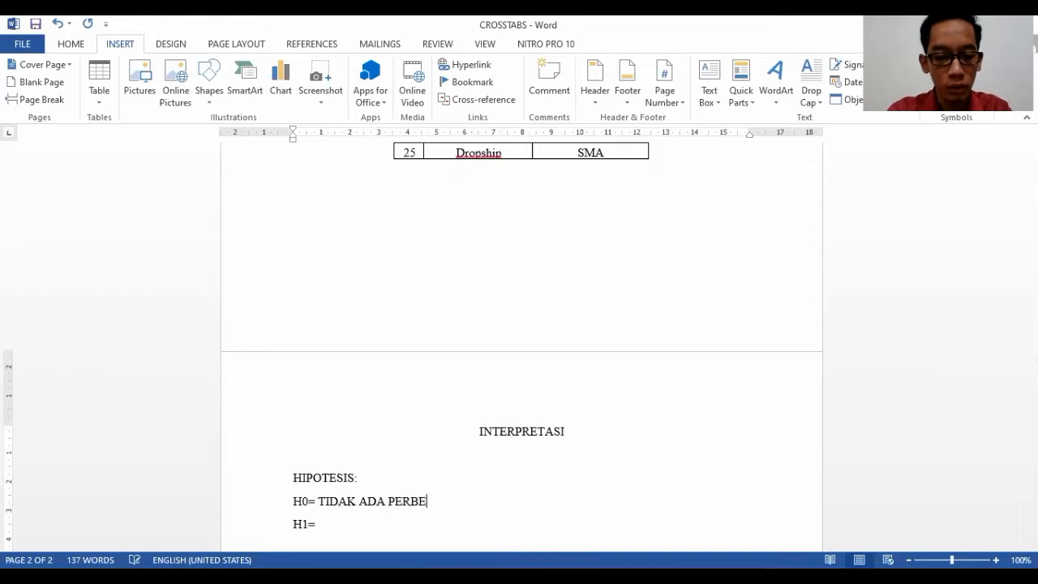
type("DAAN")
key("Return")
key("BackSpace")
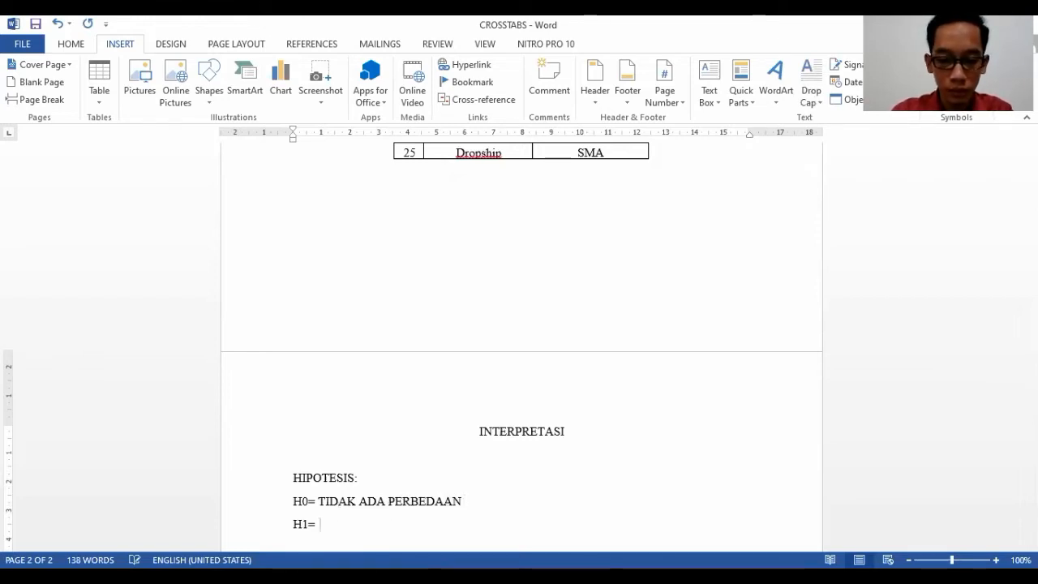
type("ADA")
key("BackSpace")
key("BackSpace")
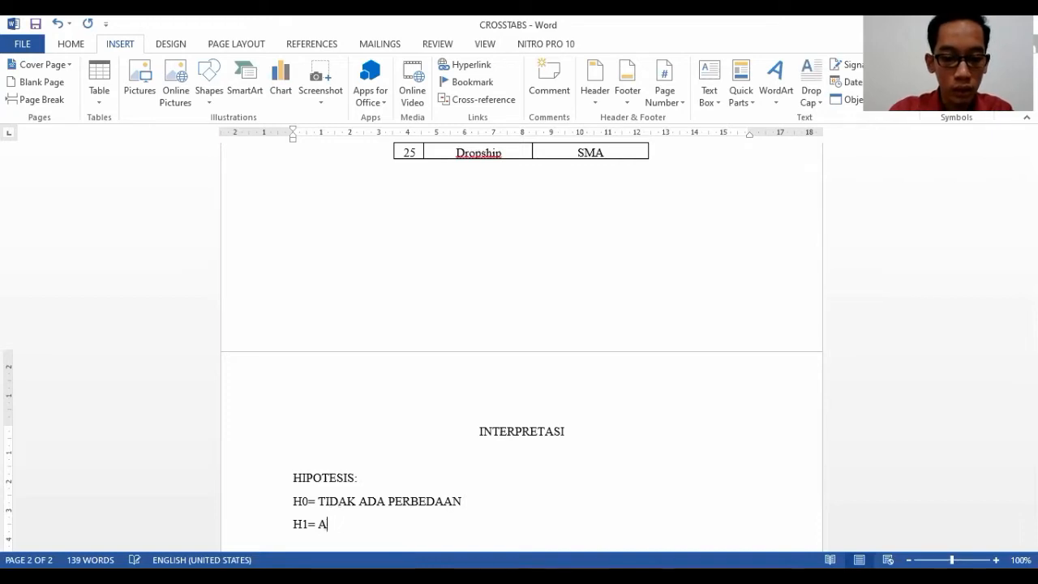
type("TERDAPAT PERBEDAAN")
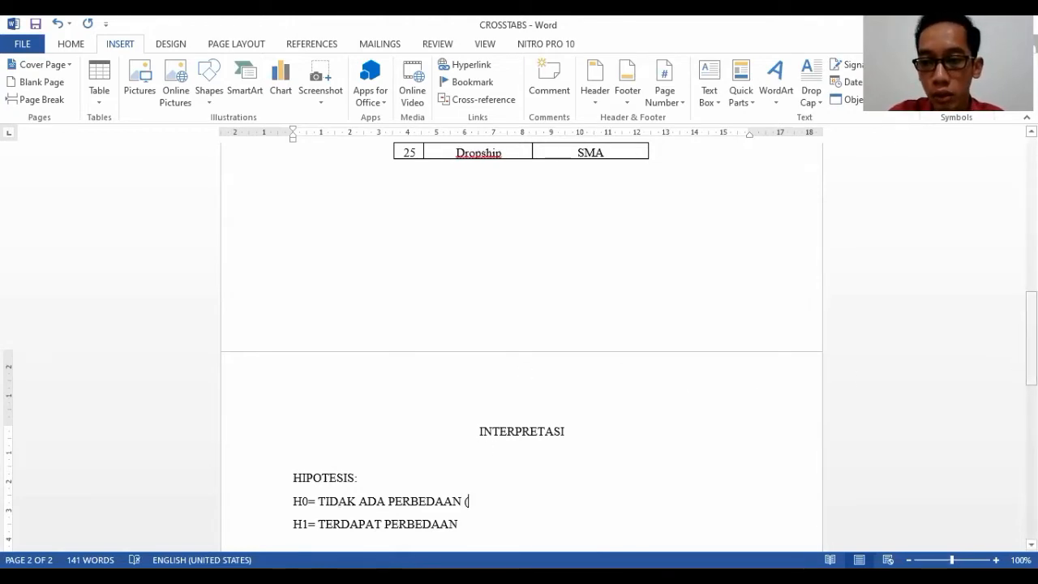
Complete the bracketed explanation of H0 as "(TIDAK ADA PERBEDAAN ANTARA METODE PENJUALAN BERDASARKAN TINGKAT PENDIDIKAN)", consulting the problem statement for the variables.
left_click_drag(1030, 340, 1031, 209)
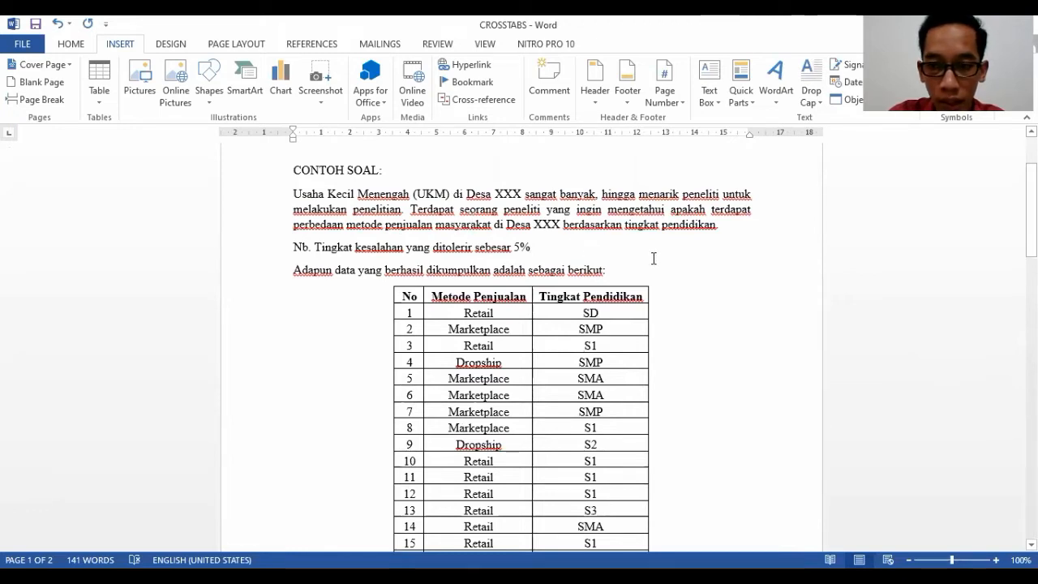
left_click_drag(1030, 219, 1030, 374)
type("TIDAK")
type("ADA ")
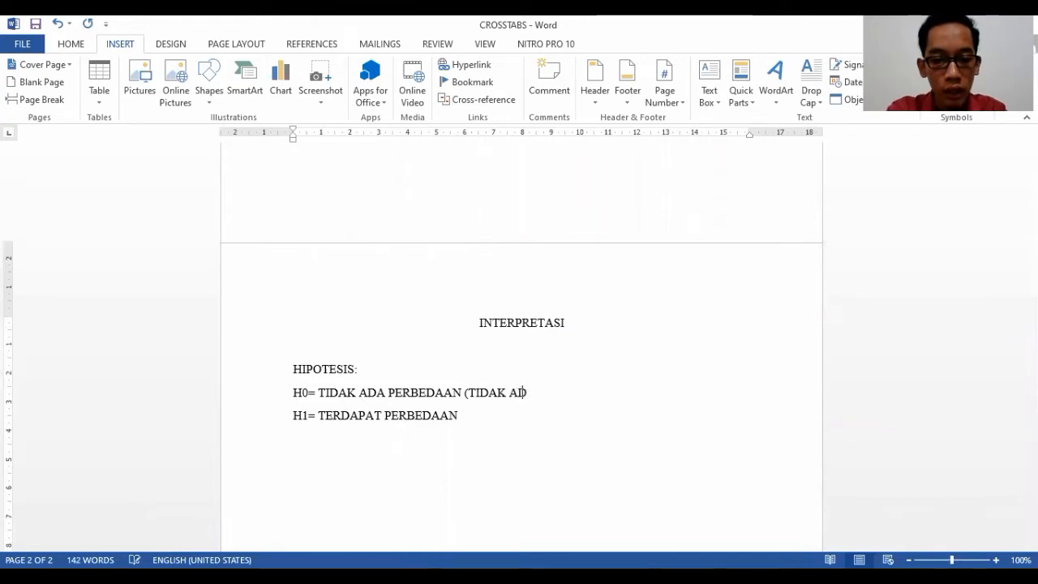
type("PERBEDAAN")
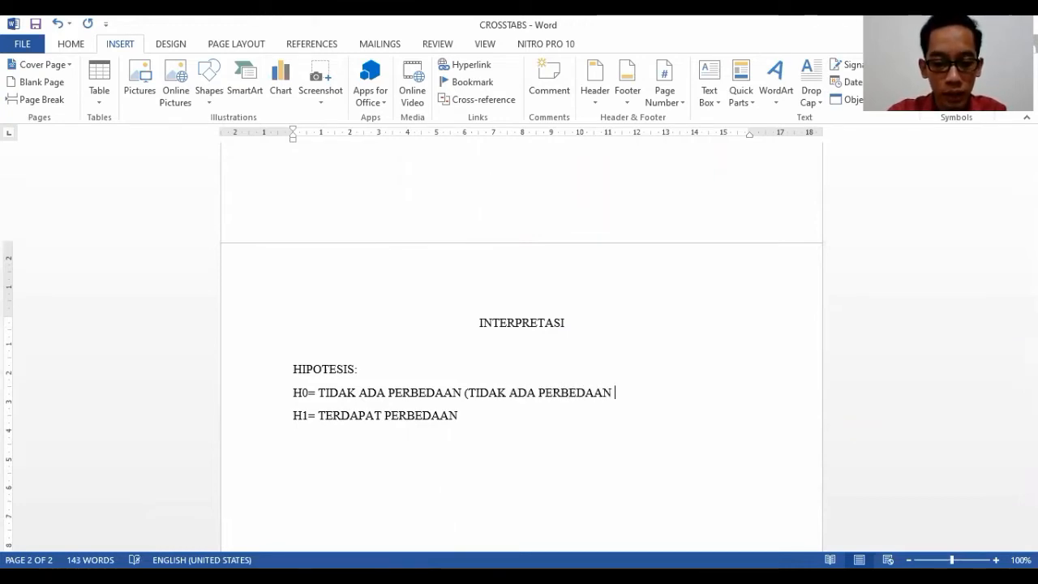
type(" ANTARA METODE PENJUALAN ")
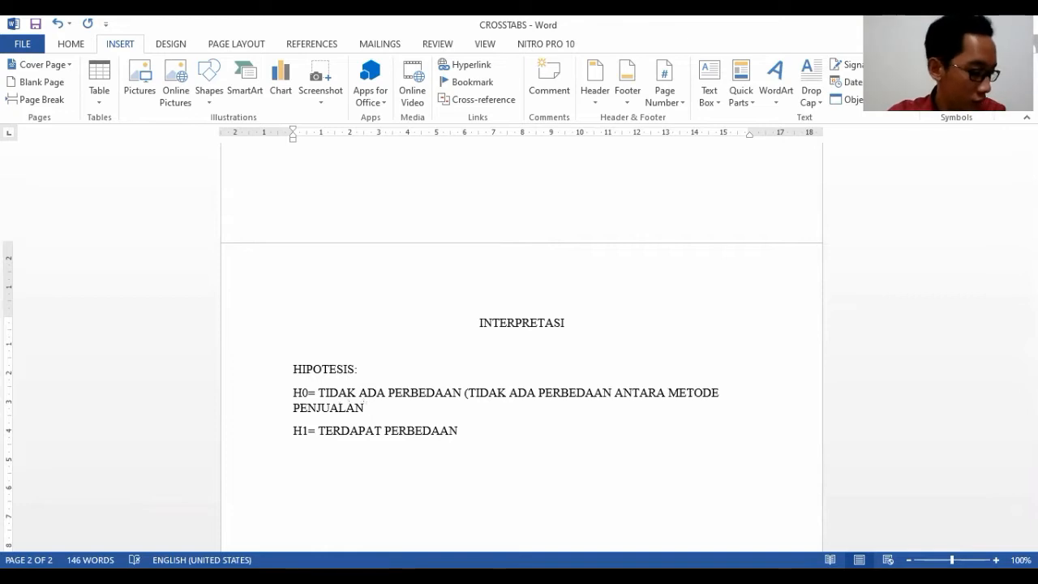
type("BERDAS")
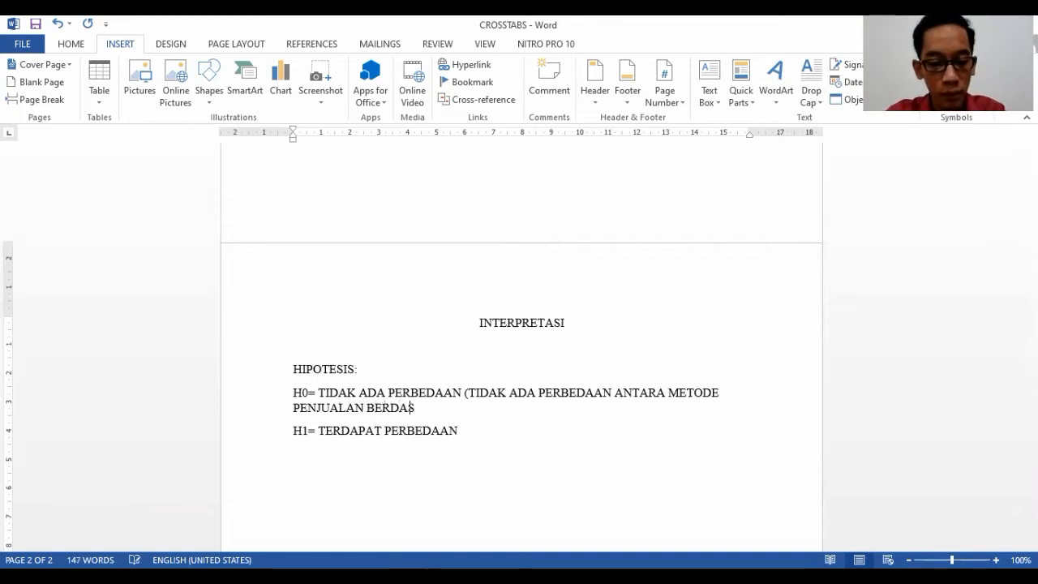
type("ARKAN TINGKAT ")
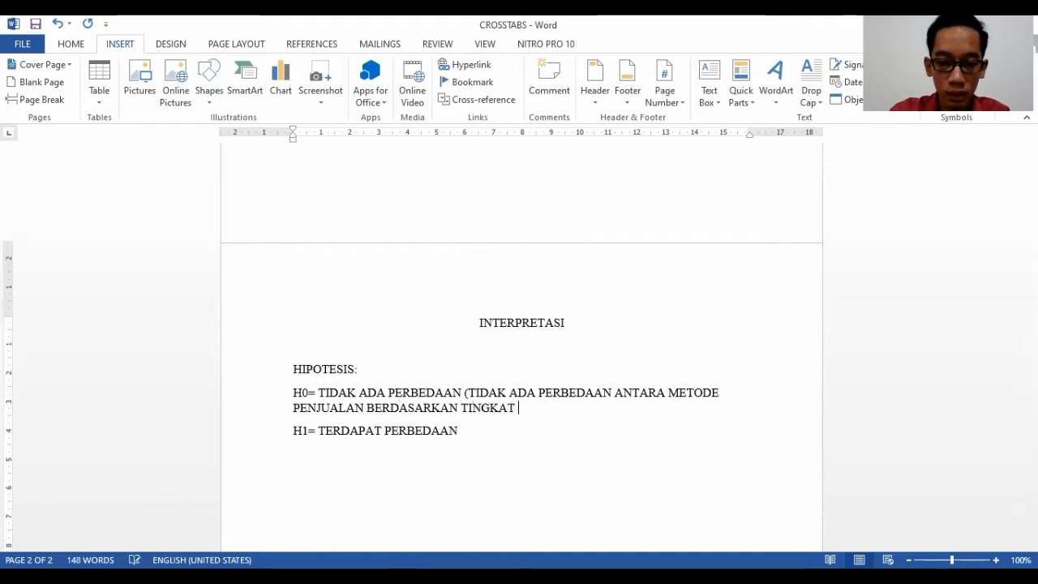
type("PENDIDIKAN")
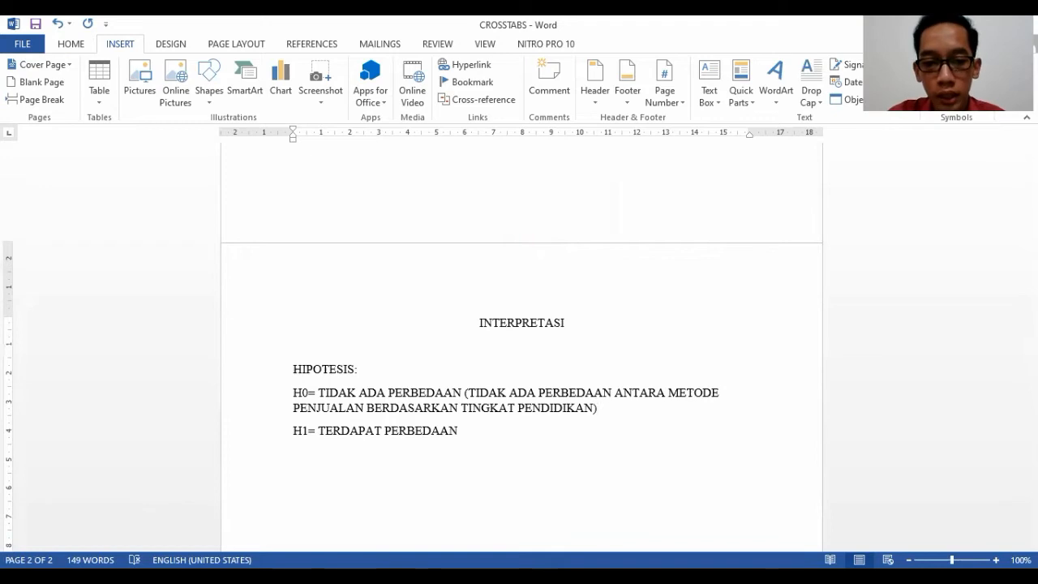
Add "(TERDAPAT PERBEDAAN ANTARA METODE PENJUALAN BERDASARKAN TINGKAT PENDIDIKAN)" after H1, copying the wording from "PERBEDAAN" onward from the H0 line.
left_click(517, 428)
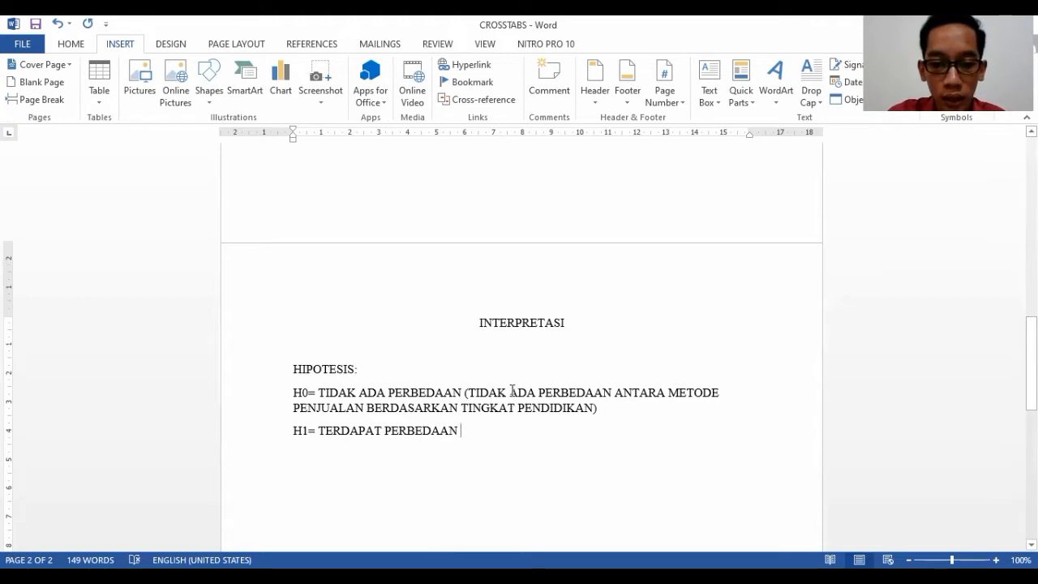
left_click_drag(542, 393, 597, 415)
key("ctrl+c")
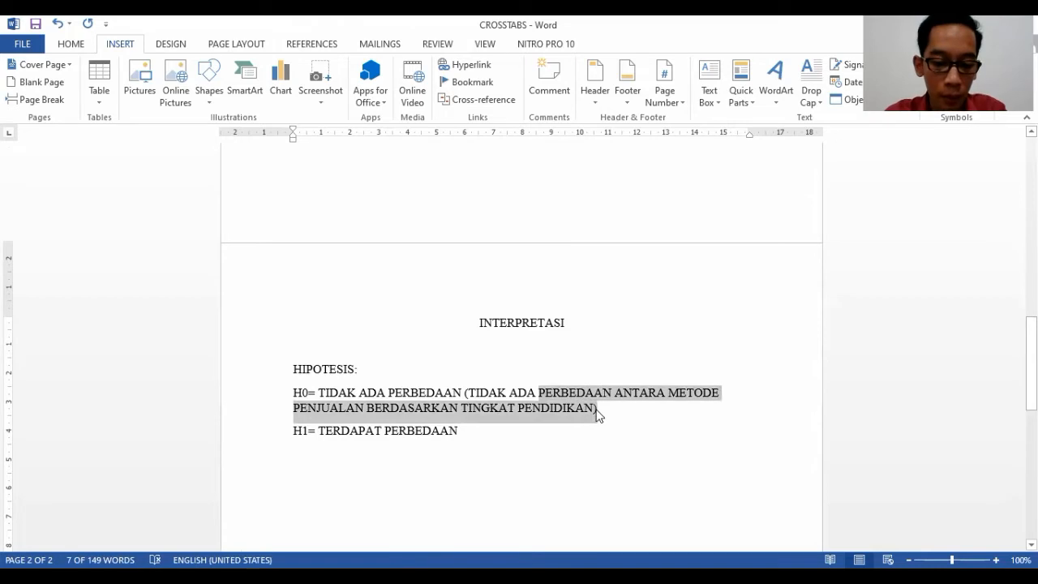
left_click(570, 441)
type("(")
type("TERDAPAT")
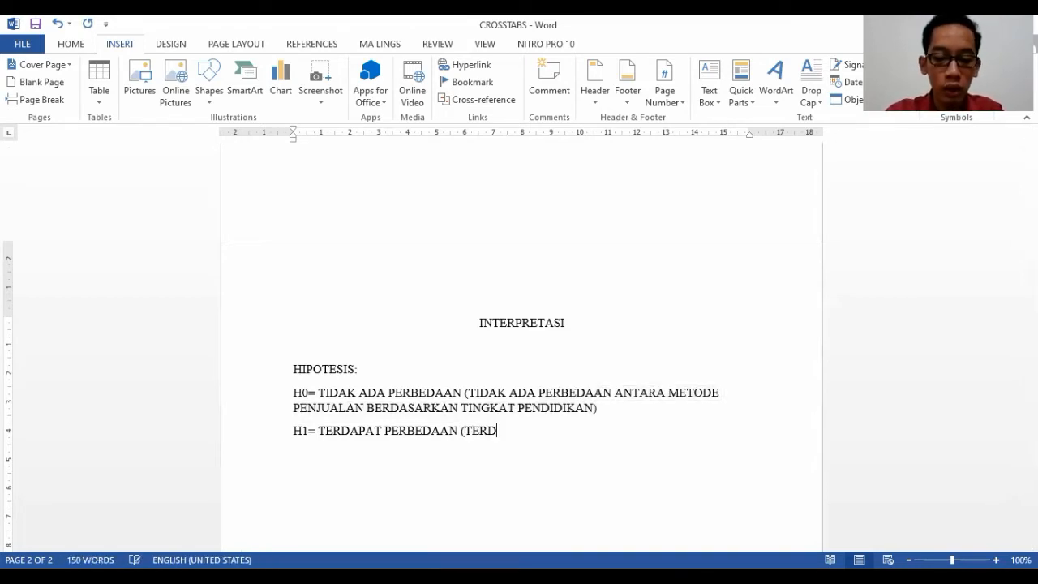
key("ctrl+v")
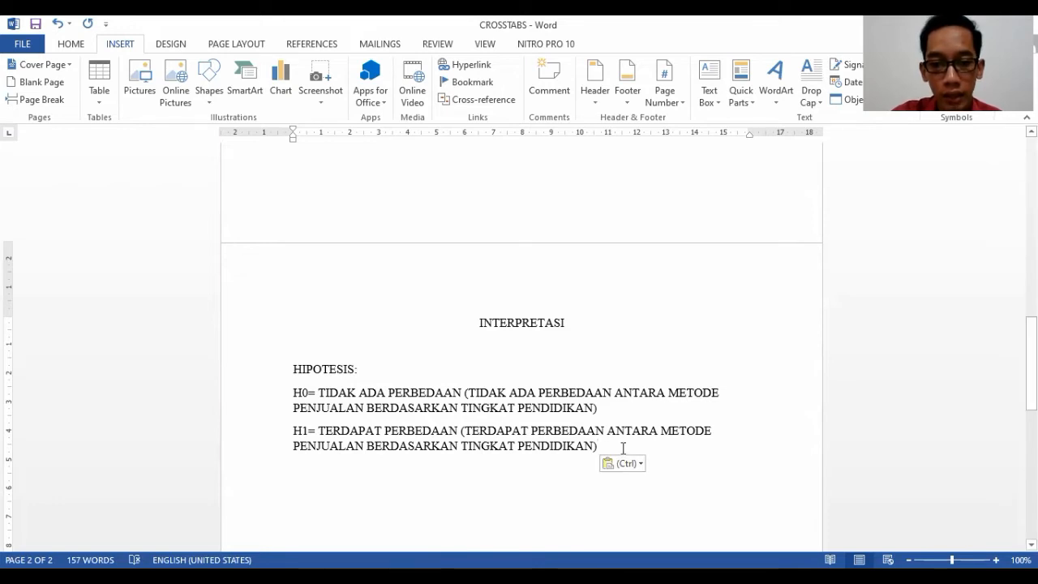
Add the line "PENGAMBILAN KEPUTUSAN" beneath the hypotheses, separated by one blank line.
key("Return")
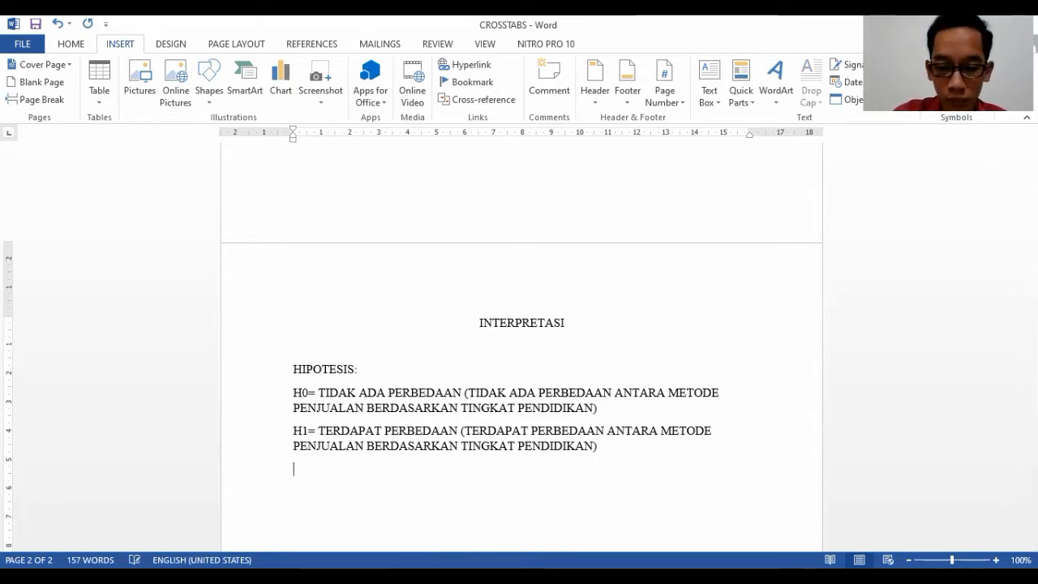
key("Return")
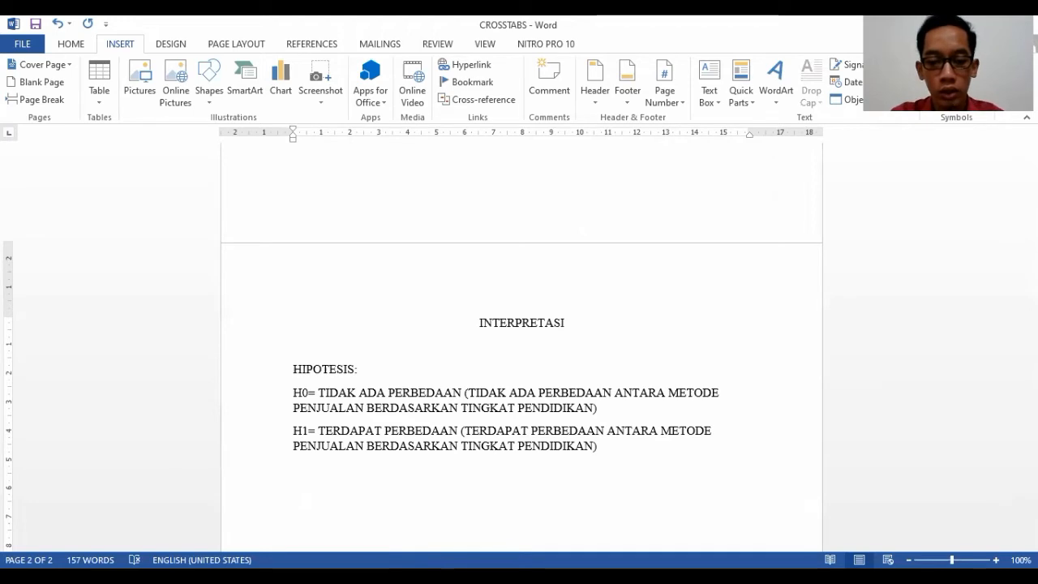
type("PENGAMBIL")
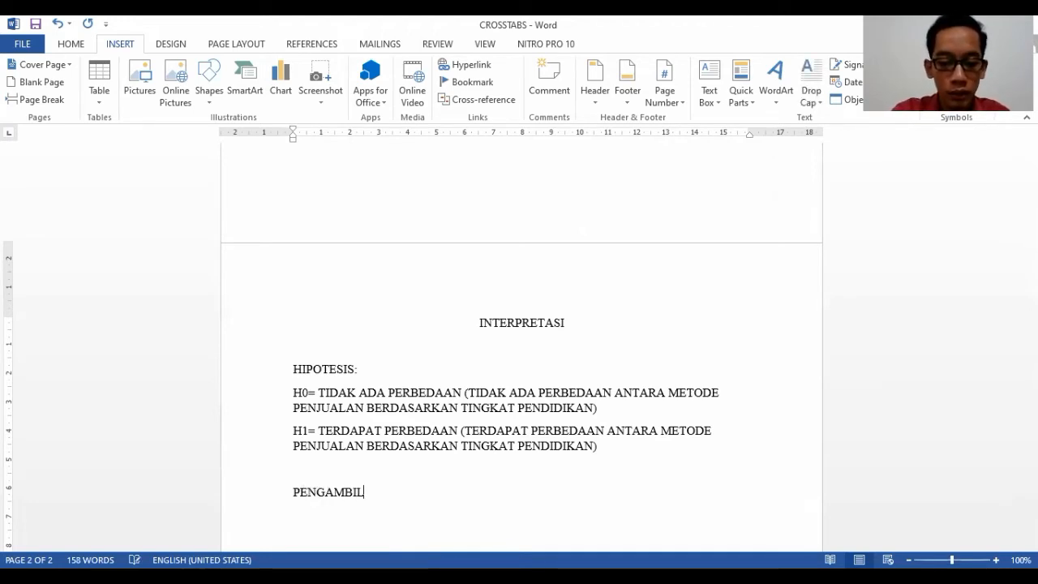
type("AN KEPUTUSAN")
key("Return")
Write "BERDASARKAN NILAI XHITUNG DENGAN XTABEL" under PENGAMBILAN KEPUTUSAN, with "HITUNG" and "TABEL" set as subscripts.
type("BERDASAR")
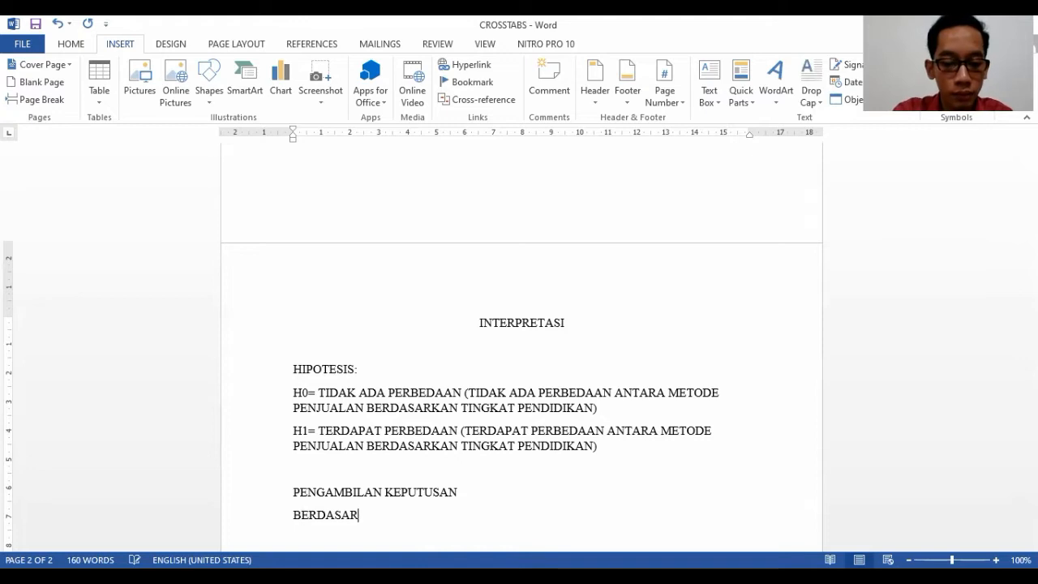
type("KAN NILAI X")
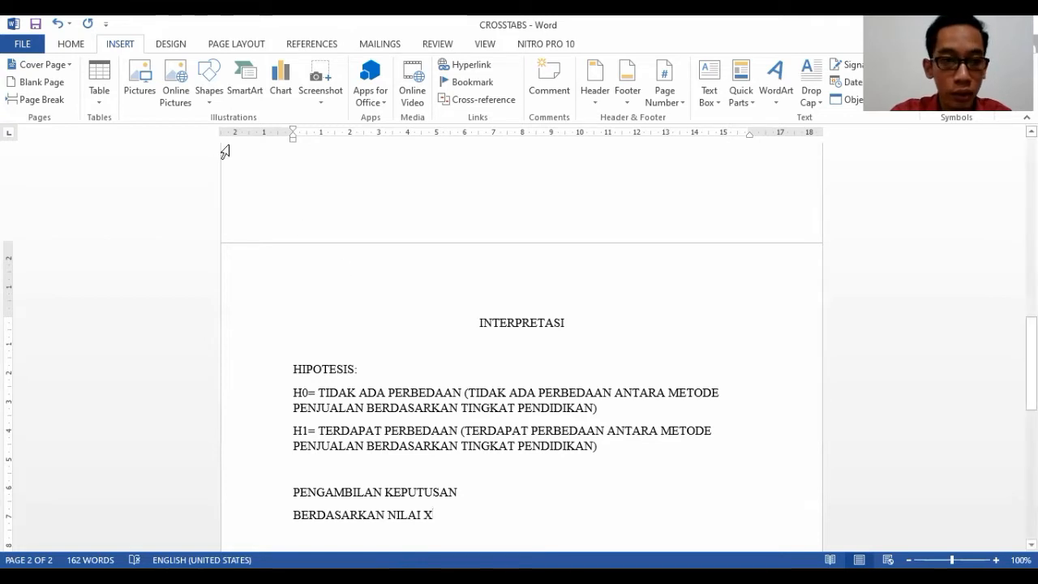
left_click(74, 45)
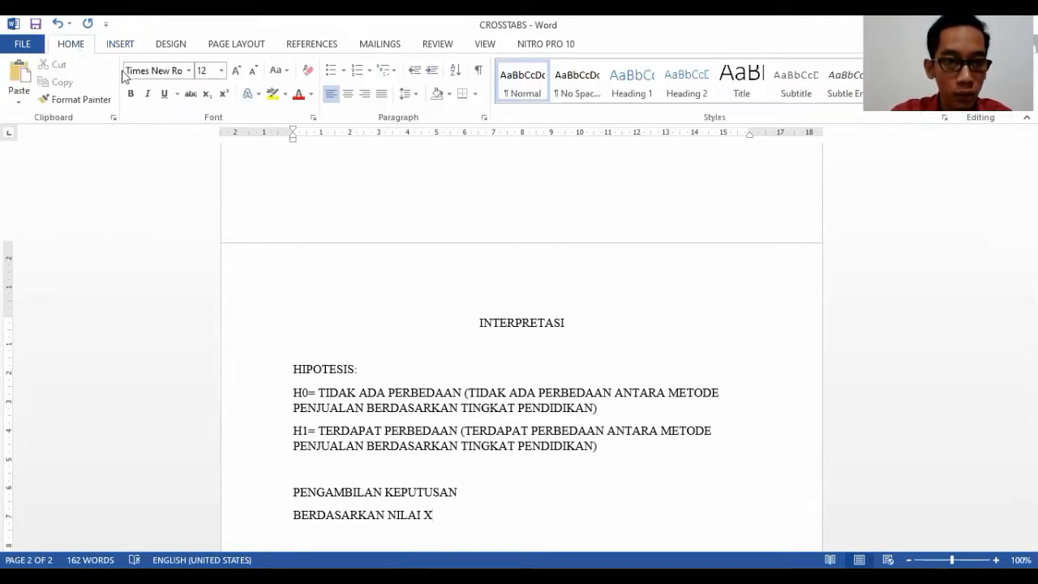
left_click(205, 94)
type("HITUNG")
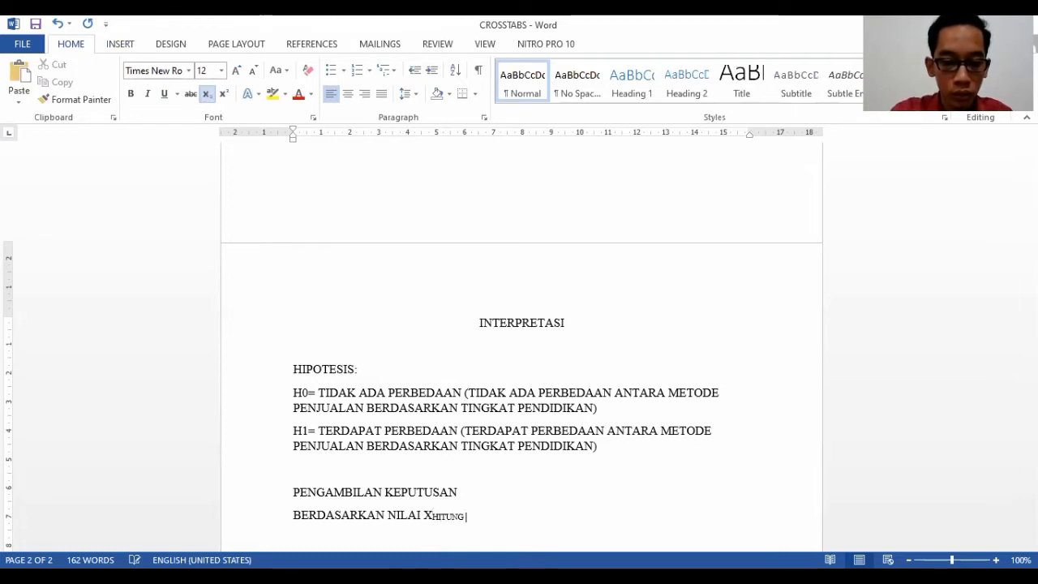
left_click(205, 92)
type("DEN")
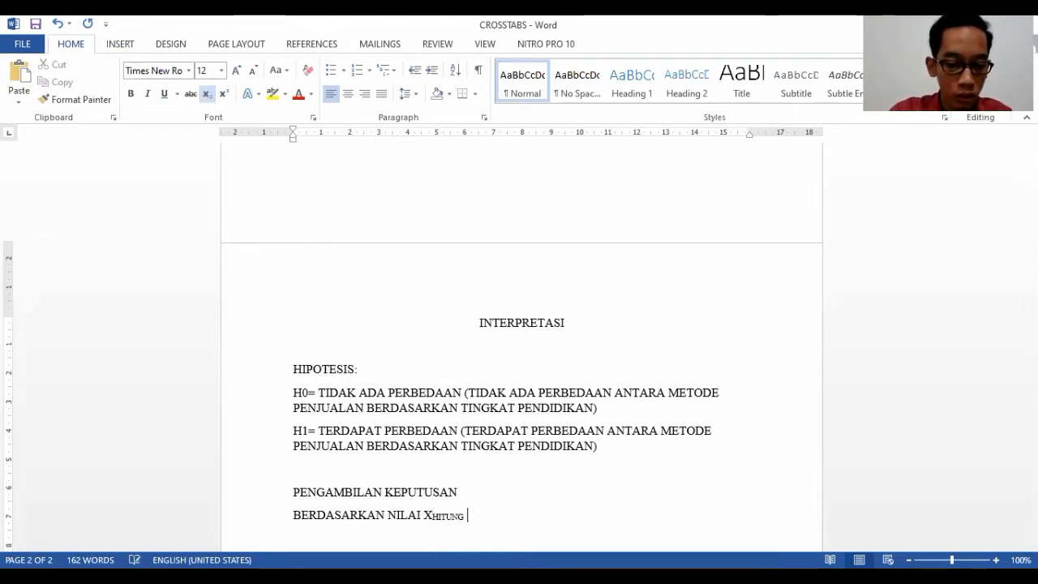
type("GAN X")
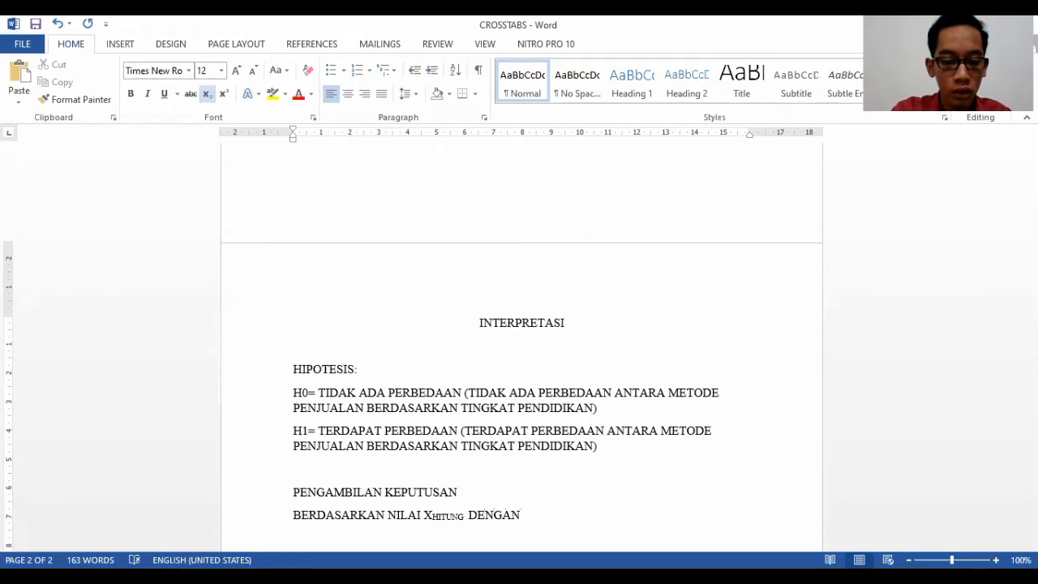
left_click(205, 93)
type("TABEL")
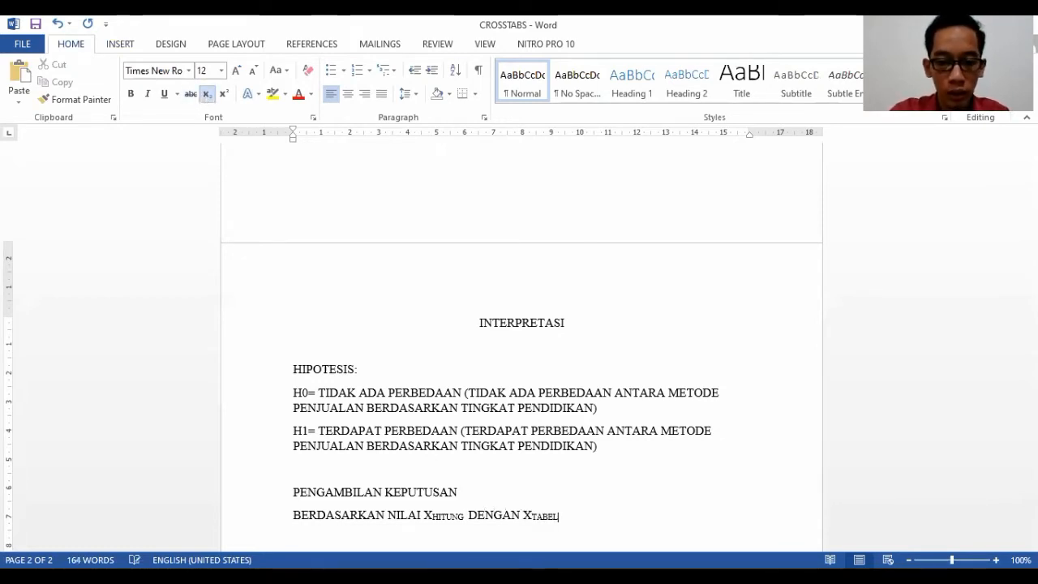
Start a new line below the XHITUNG and XTABEL line with subscript and italic formatting turned off.
key("Return")
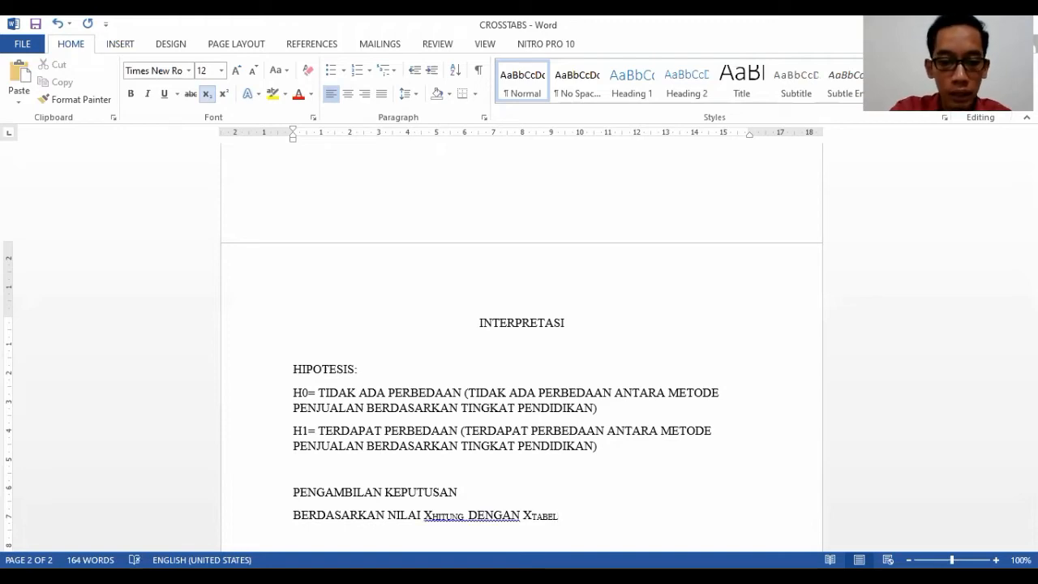
left_click(206, 94)
key("ctrl+i")
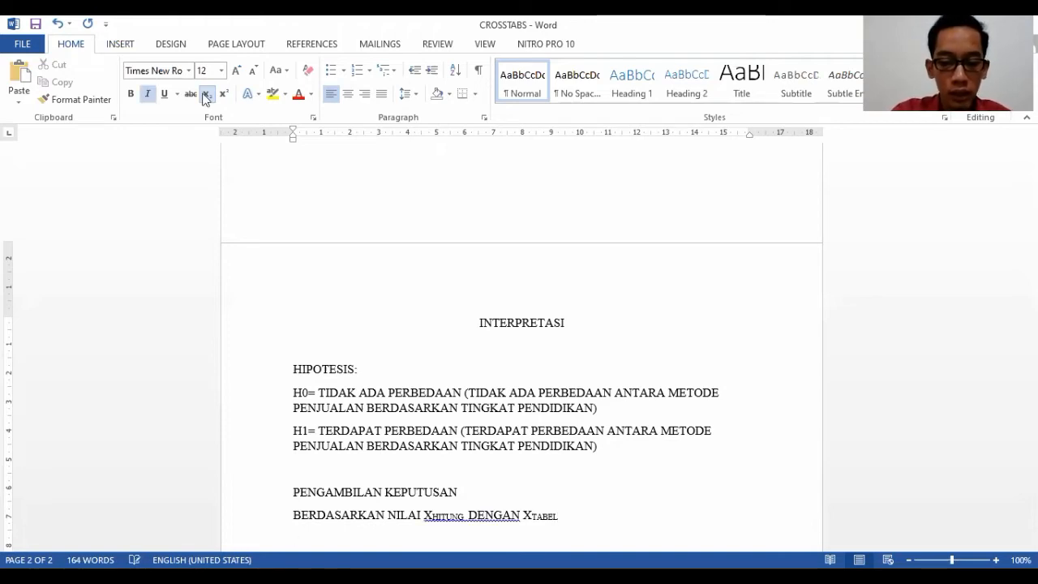
key("ctrl+i")
left_click(206, 93)
left_click(207, 96)
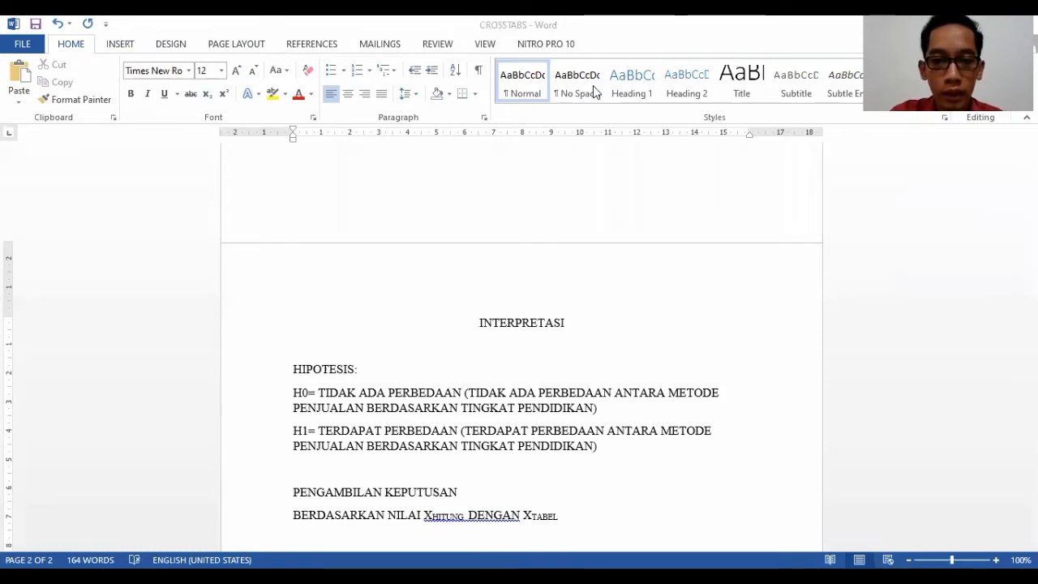
Switch to the Praktikum Statistika Parametrik-SPSS PDF and examine the χ² symbol in section 5.1 CROSSTABS.
key("alt+Tab")
left_click_drag(484, 231, 501, 233)
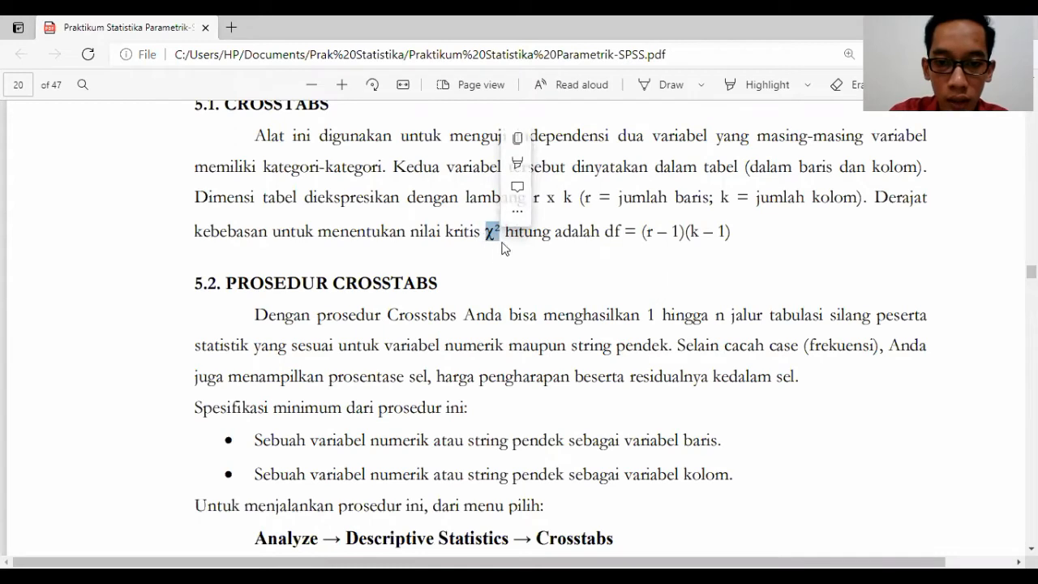
mouse_move(504, 231)
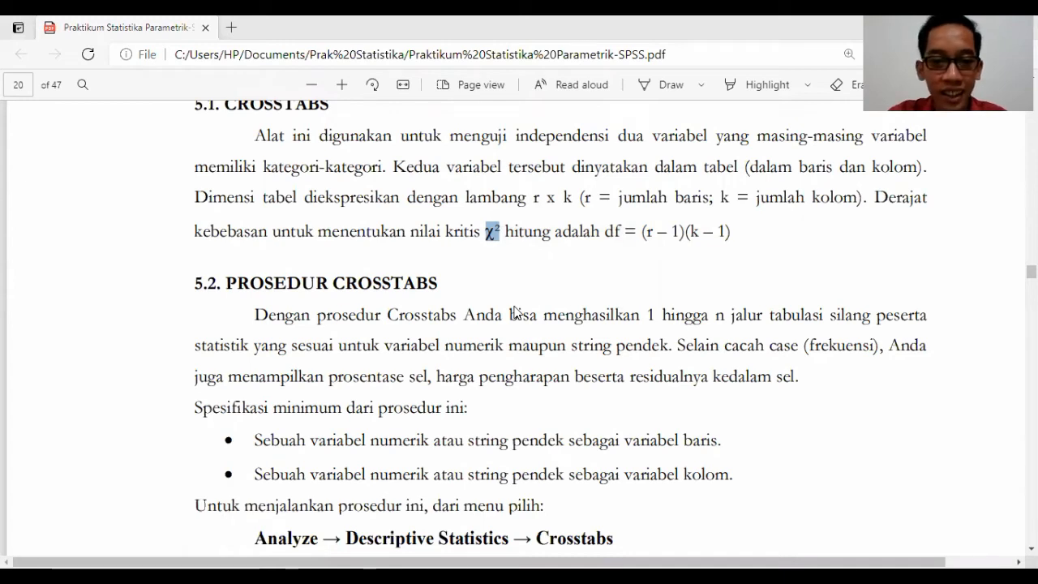
Return to the CROSSTABS Word document and add the line "BERDASARKAN NILAI PROBABILITAS" at the end.
key("alt+Tab")
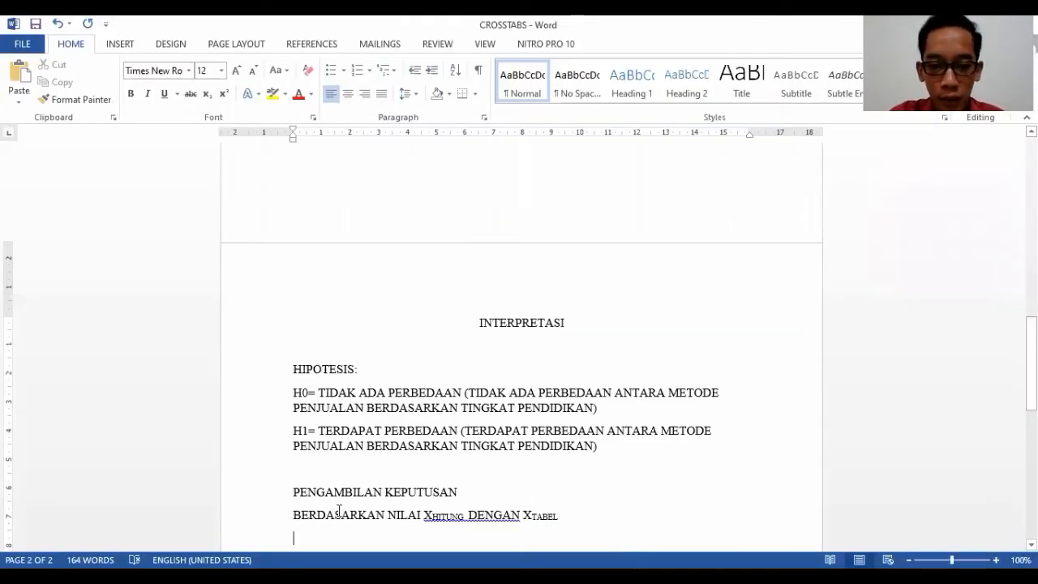
type("BERDASARKAN NILAI PROBABIL")
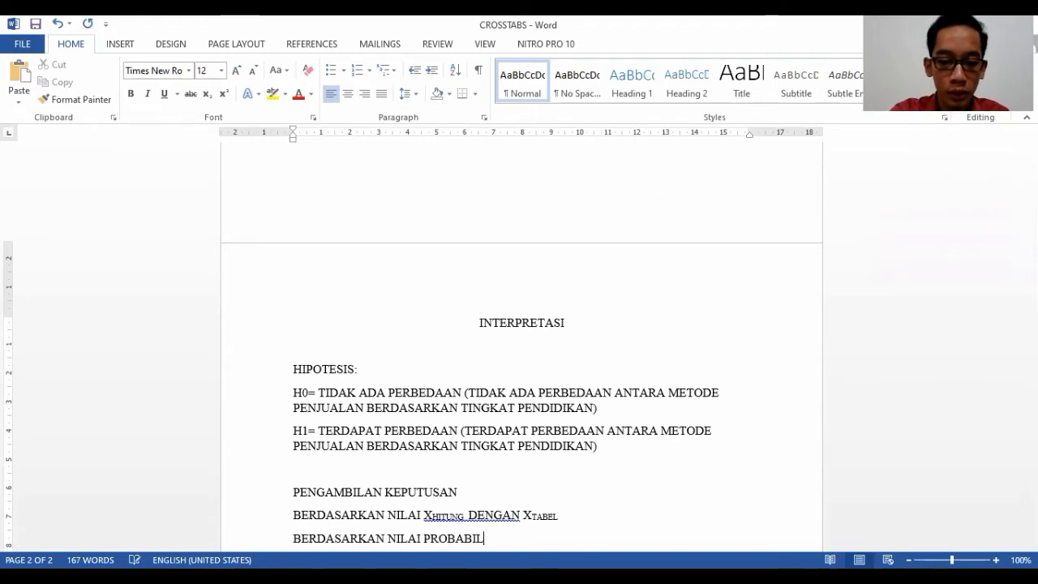
type("ITAS")
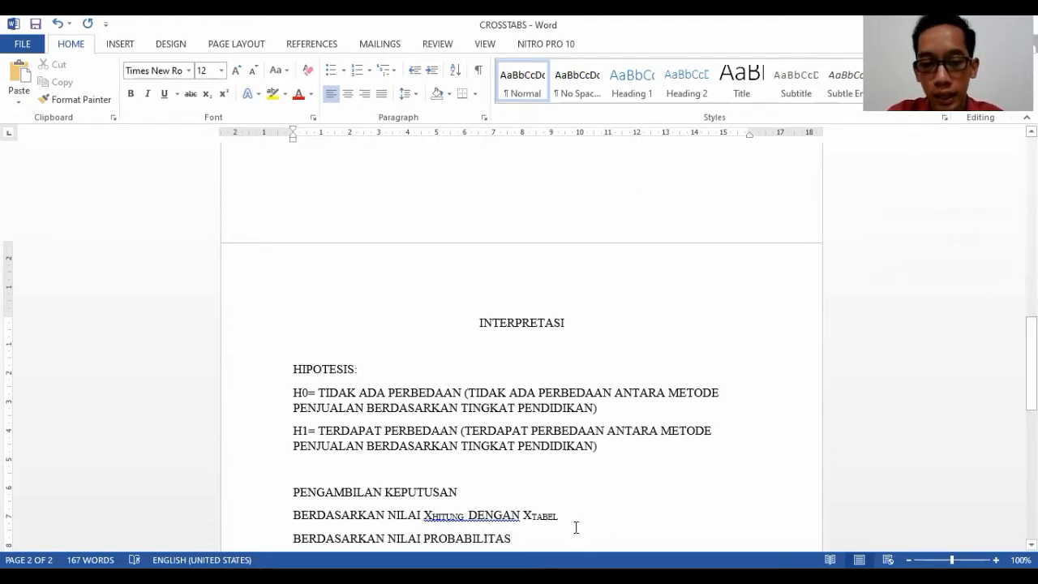
Add the line "SYARAT:" between the XHITUNG DENGAN XTABEL line and the BERDASARKAN NILAI PROBABILITAS line.
left_click(624, 520)
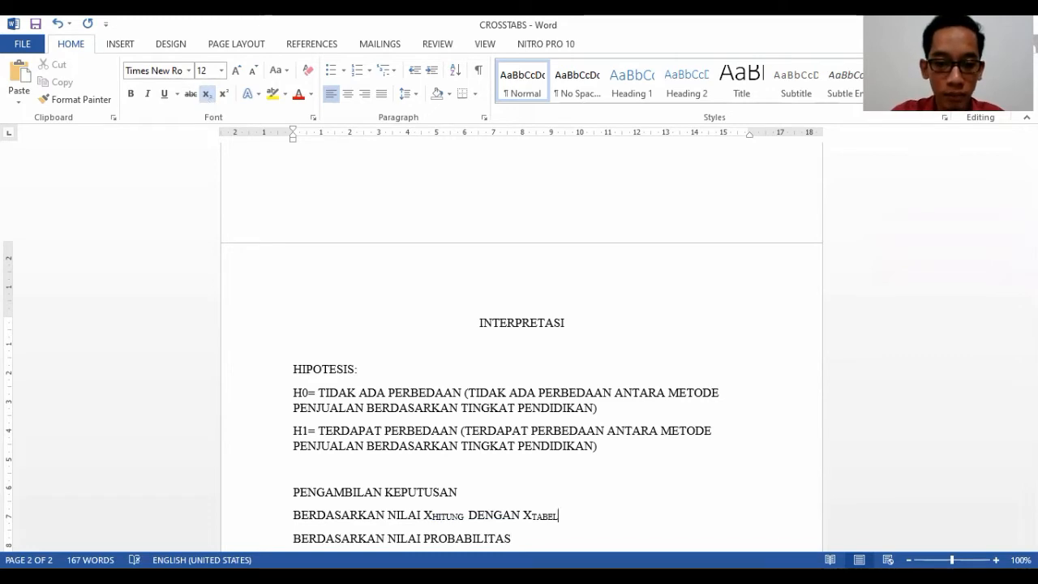
key("Return")
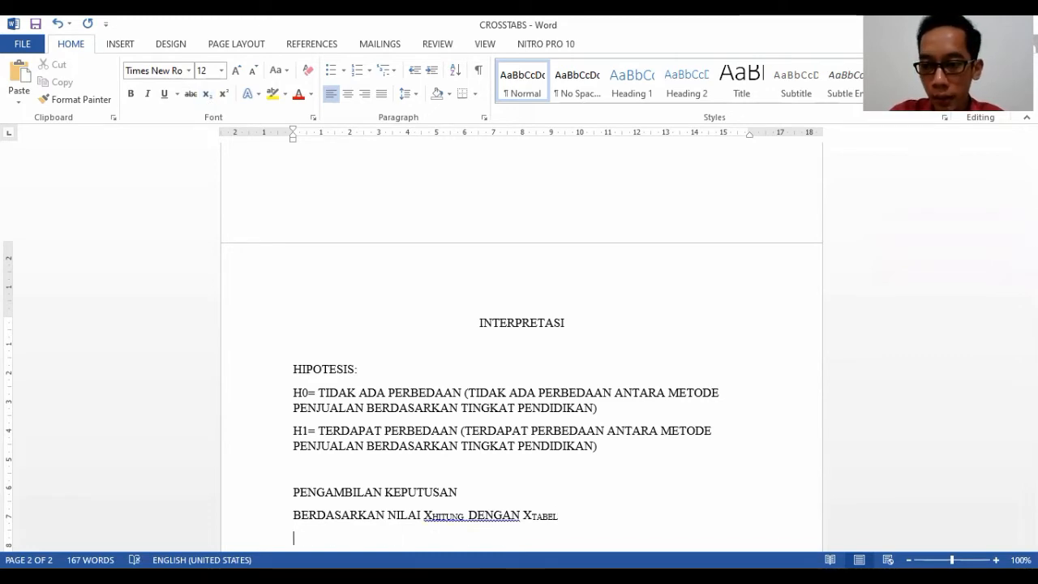
scroll(522, 341, "down", 4)
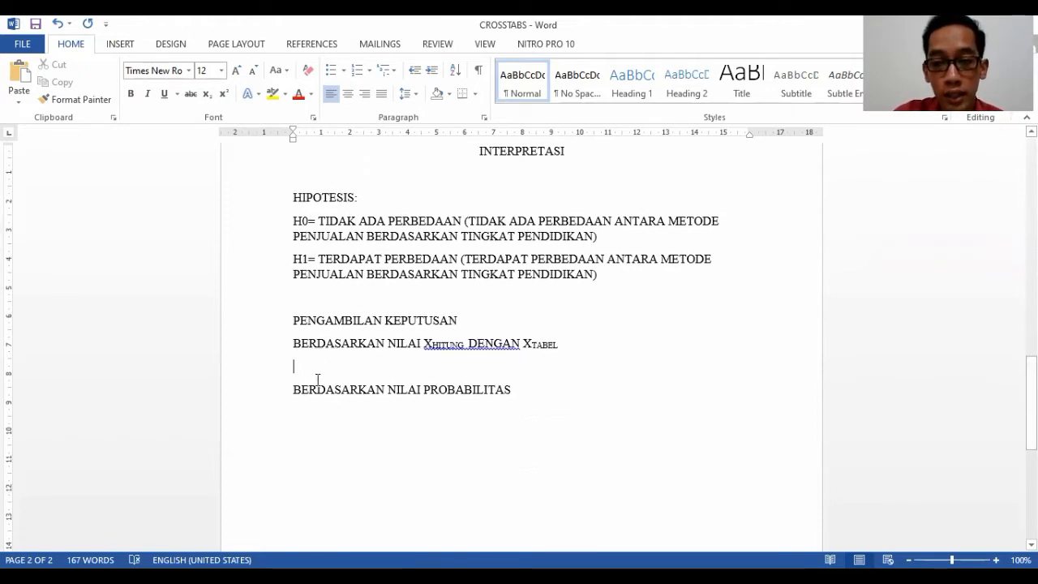
type("SYARAT:")
key("Return")
Write "H0 DITERIMA: XHITUNG" on the line below SYARAT:, with "HITUNG" set as subscript.
type("H")
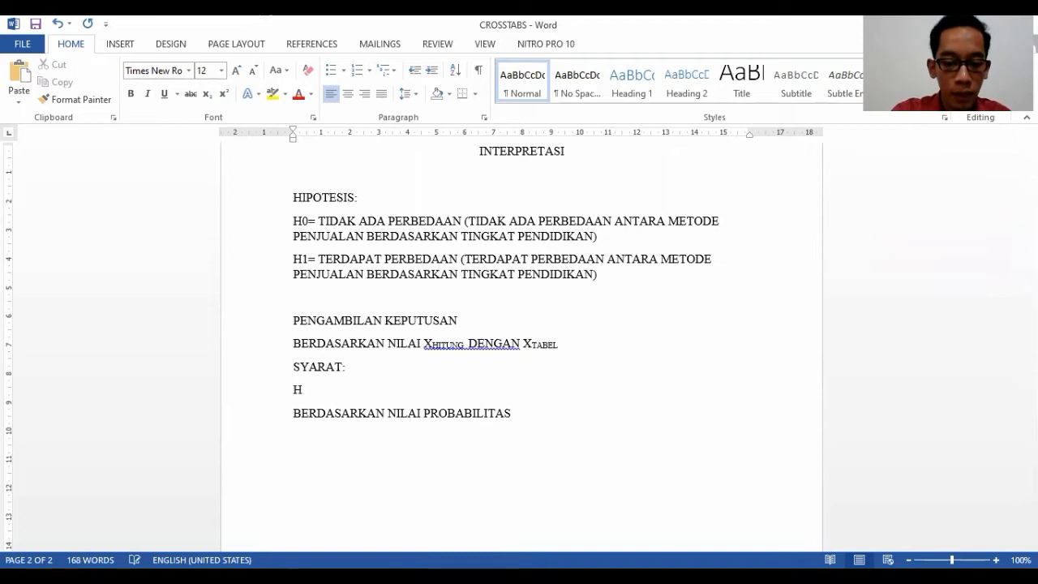
type("0 DOY")
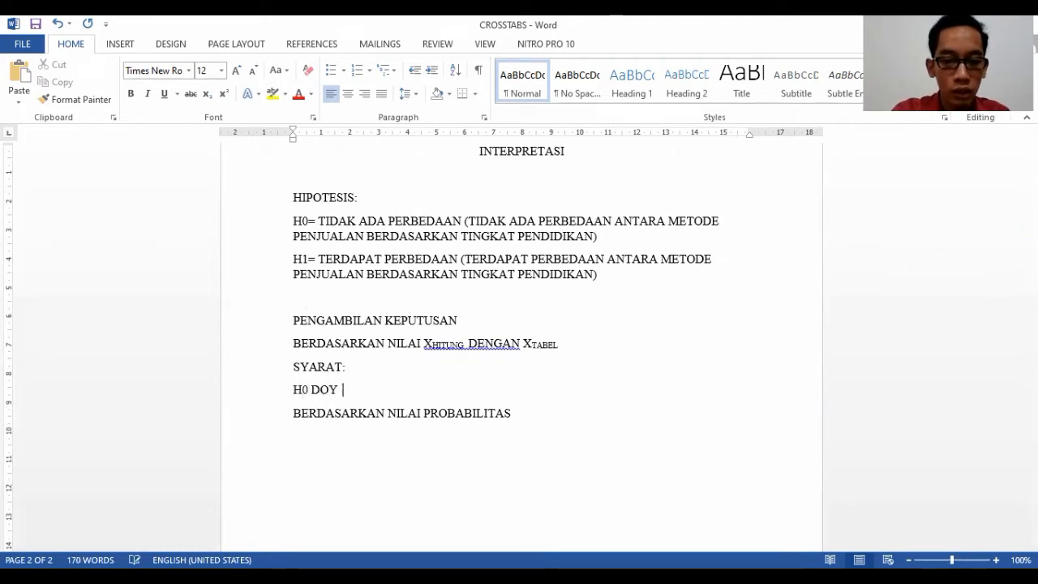
type("ETERIMA: x")
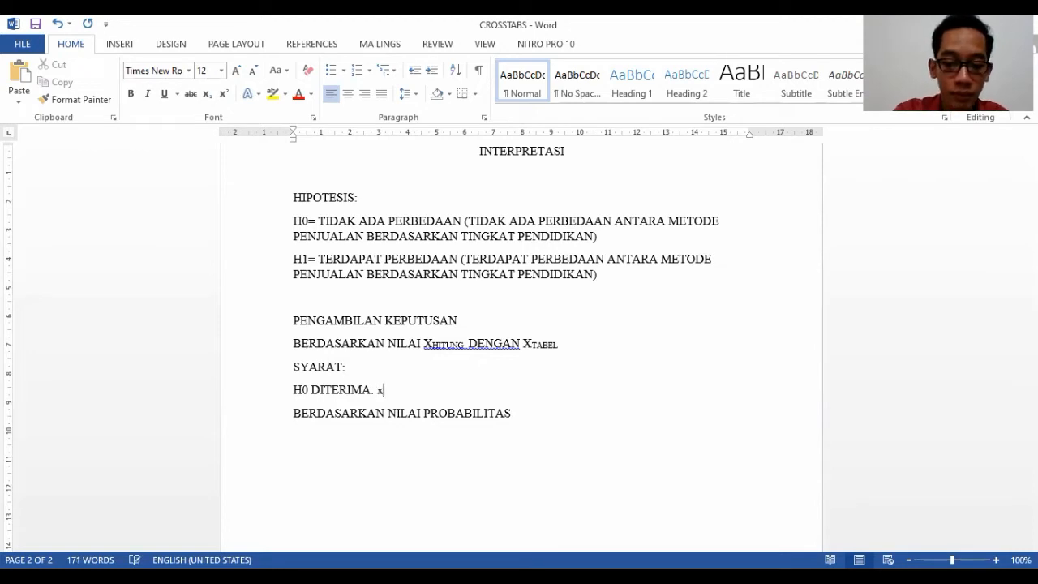
key("BackSpace")
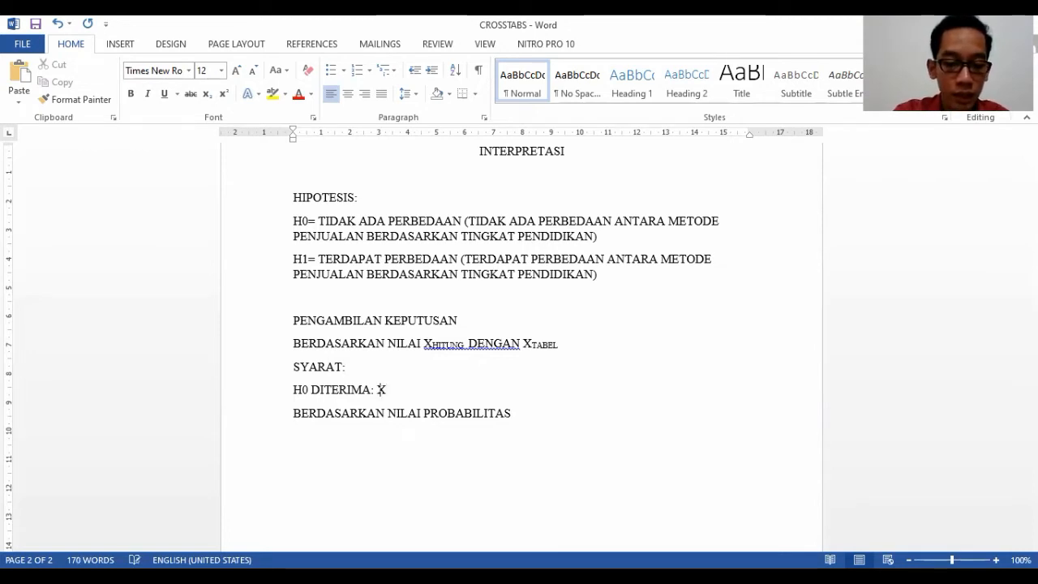
type("hit")
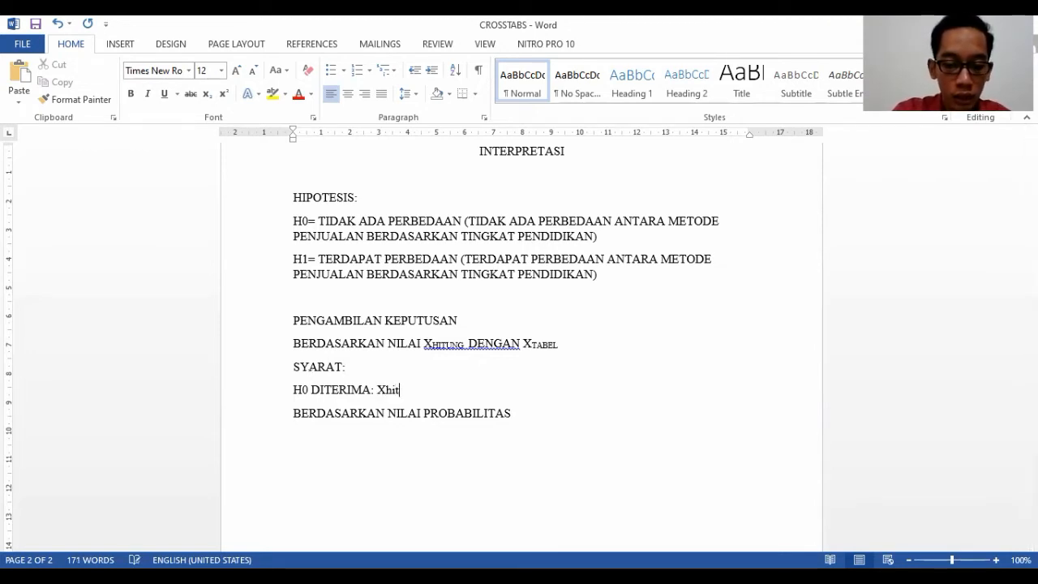
key("BackSpace")
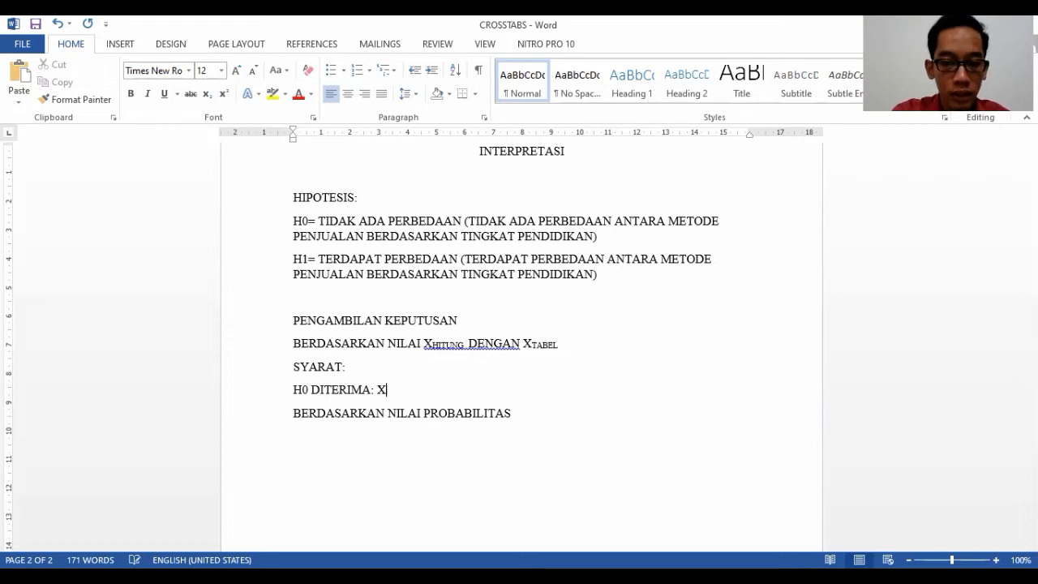
left_click(208, 98)
type("HITUNG")
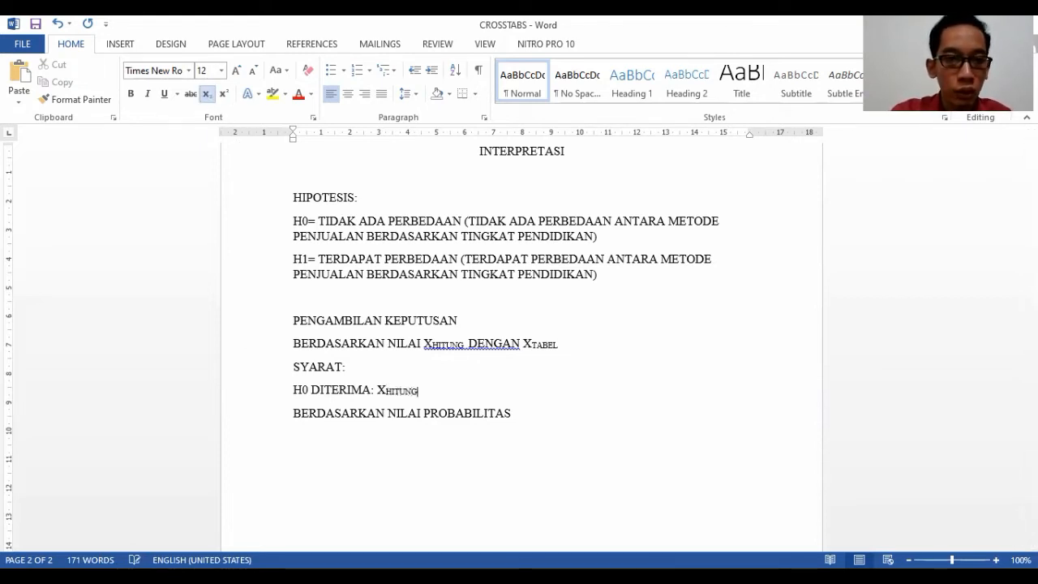
left_click(206, 92)
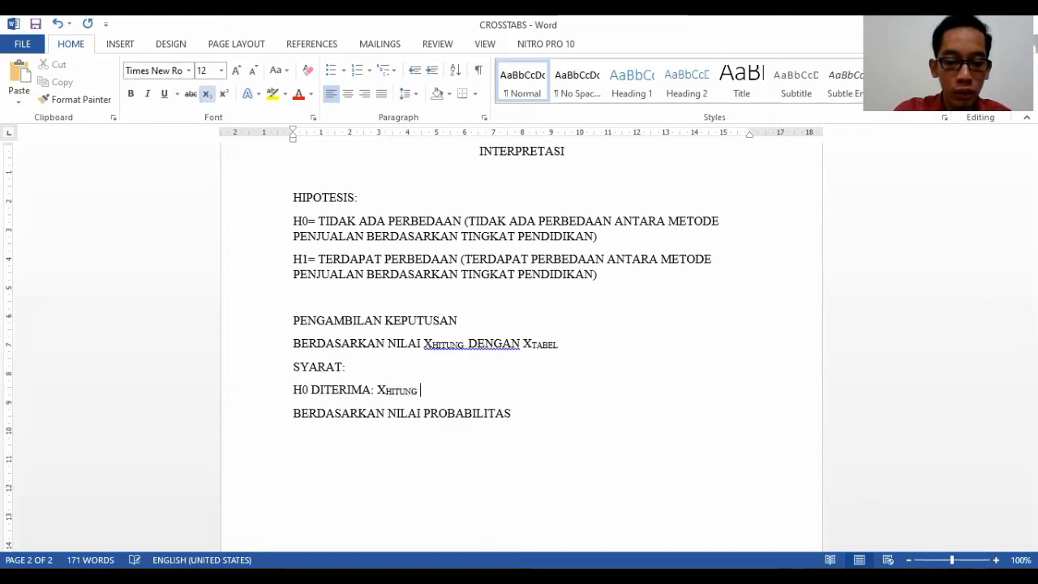
Continue the H0 DITERIMA line with "< XTABEL", setting "TABEL" as subscript.
type("< x")
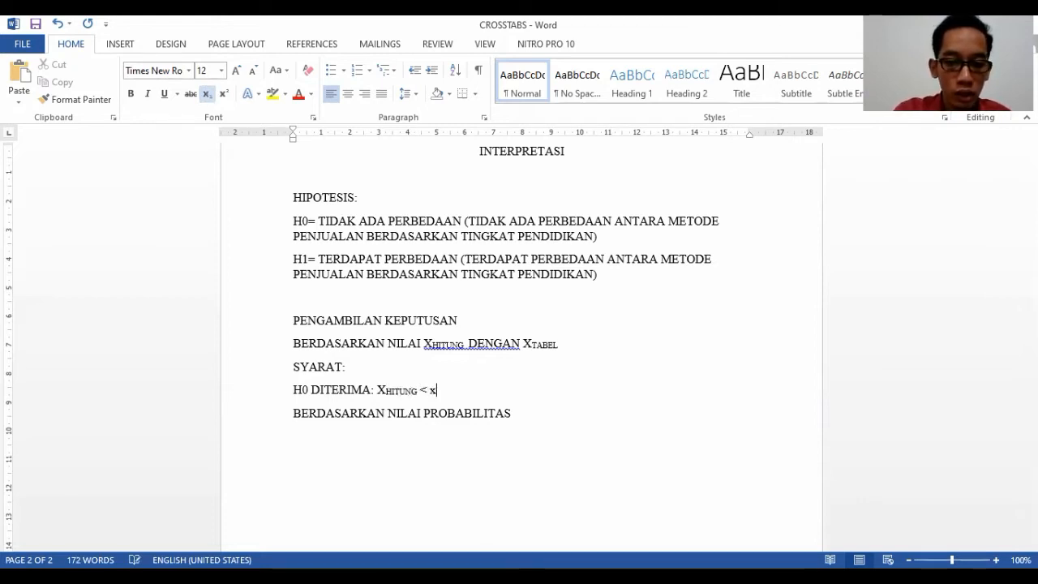
key("BackSpace")
type("X")
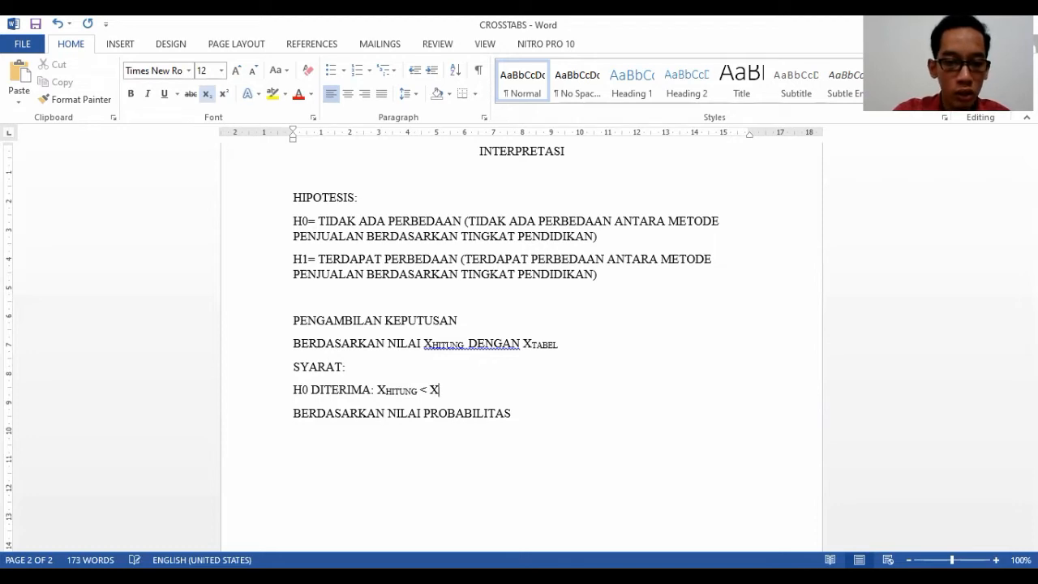
left_click(207, 93)
type("TAB")
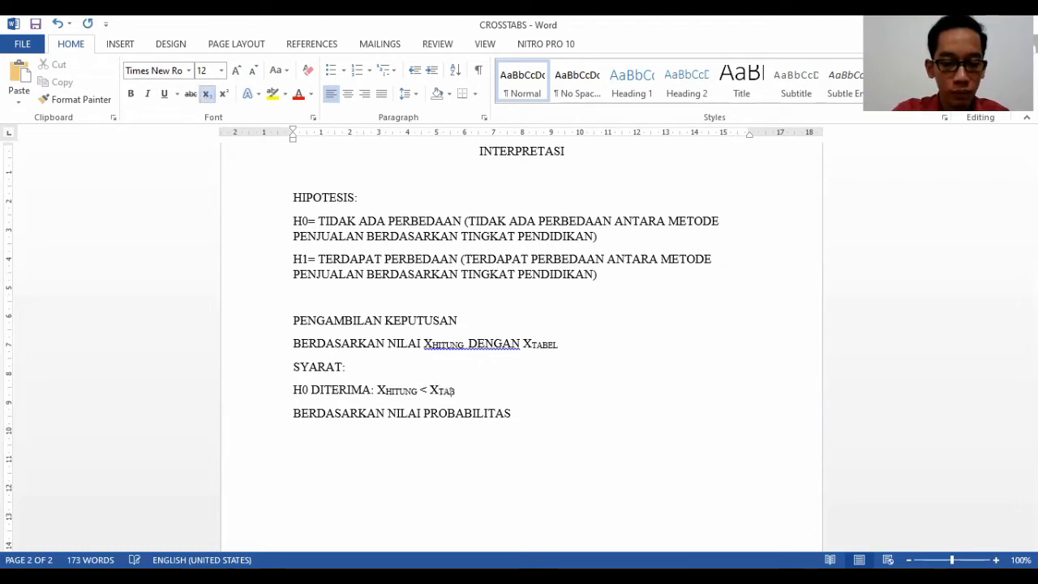
type("EL")
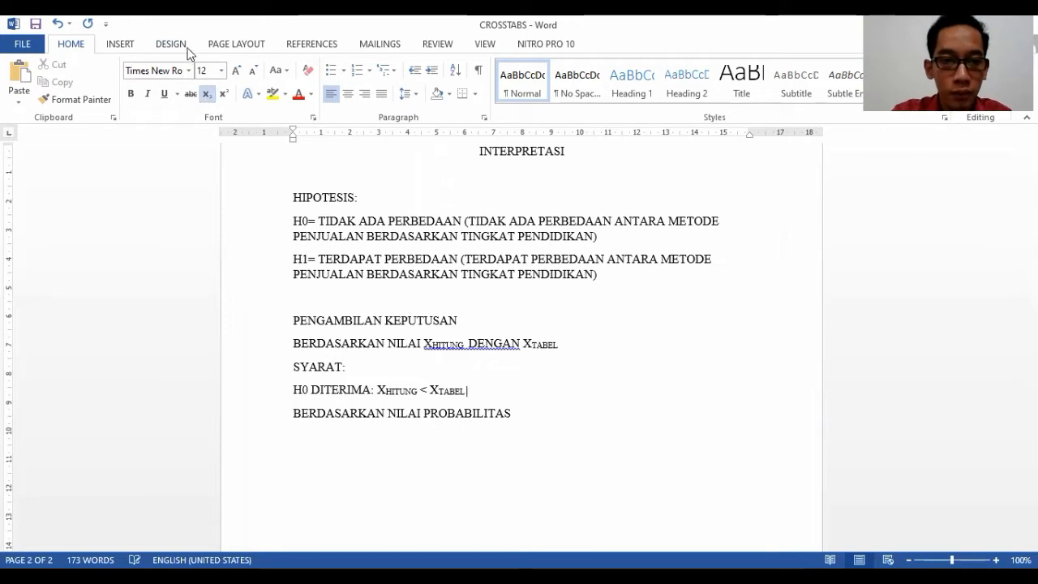
Open a parenthesis after XTABEL in the H0 DITERIMA line, insert a copy of XHITUNG and add "BERADA DIANTARA" in normal text.
type("(")
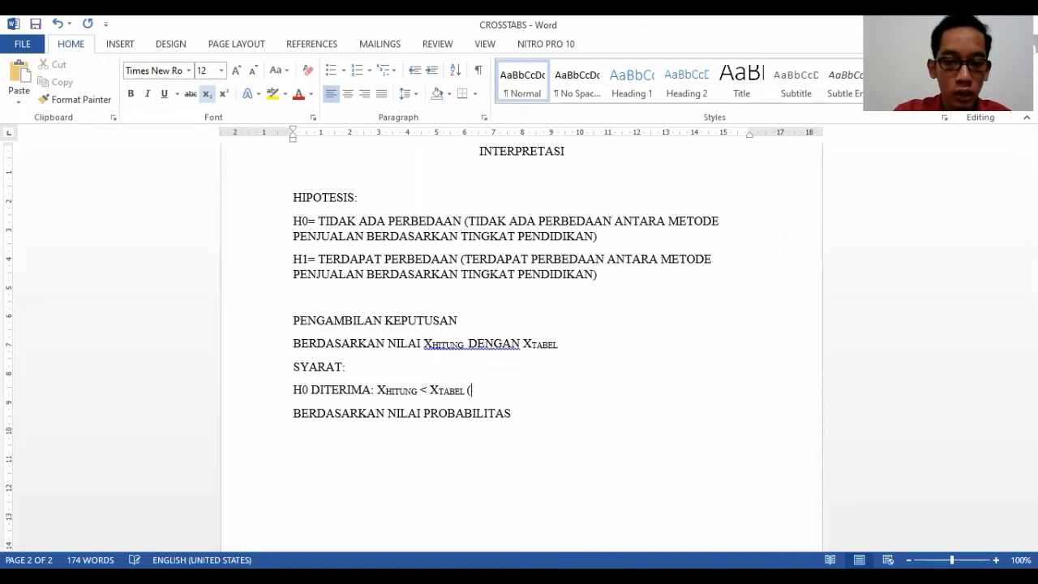
left_click_drag(377, 390, 417, 390)
key("ctrl+c")
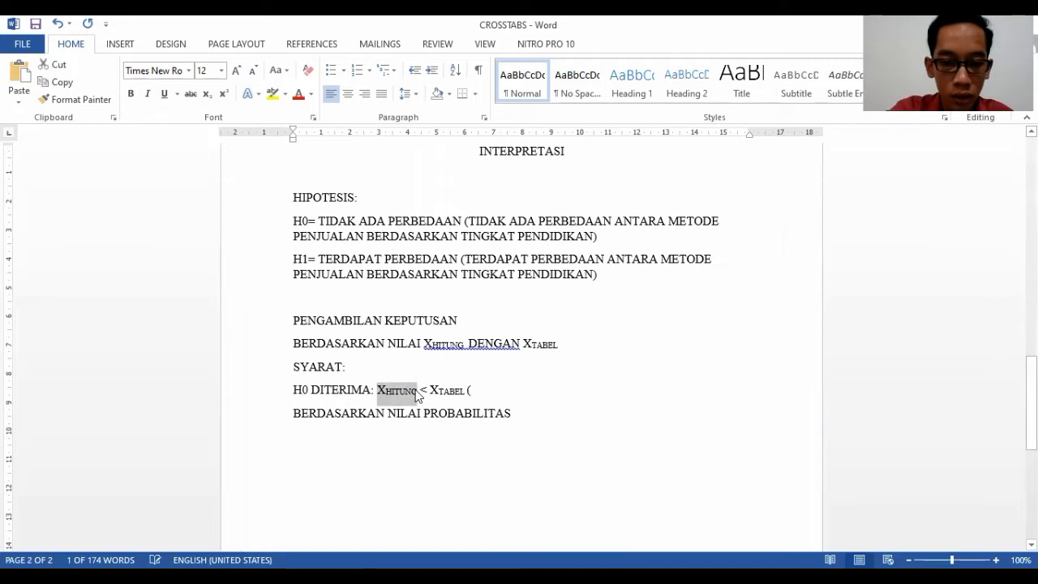
left_click(519, 393)
key("ctrl+v")
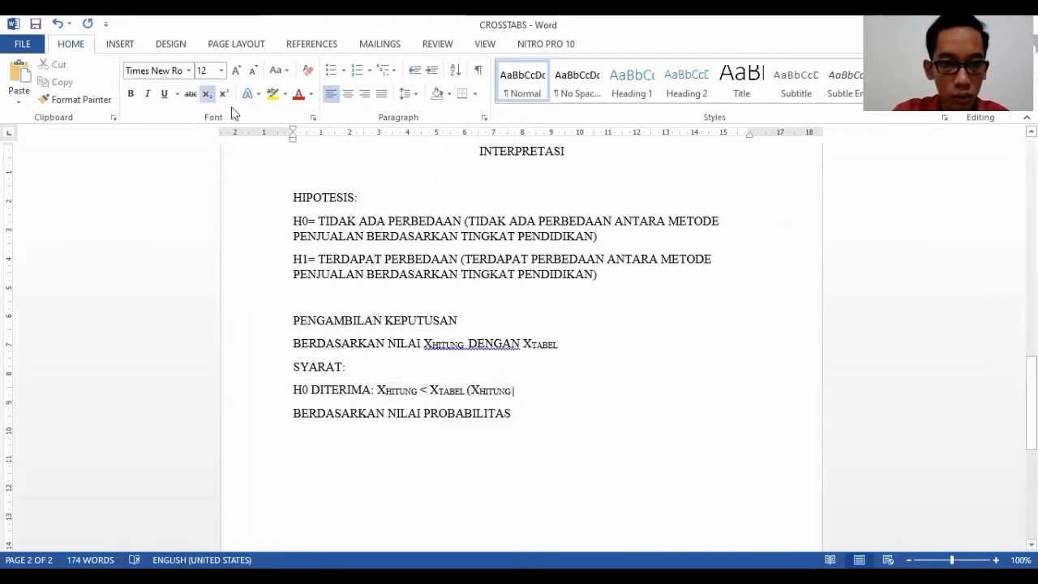
left_click(202, 92)
type("BER")
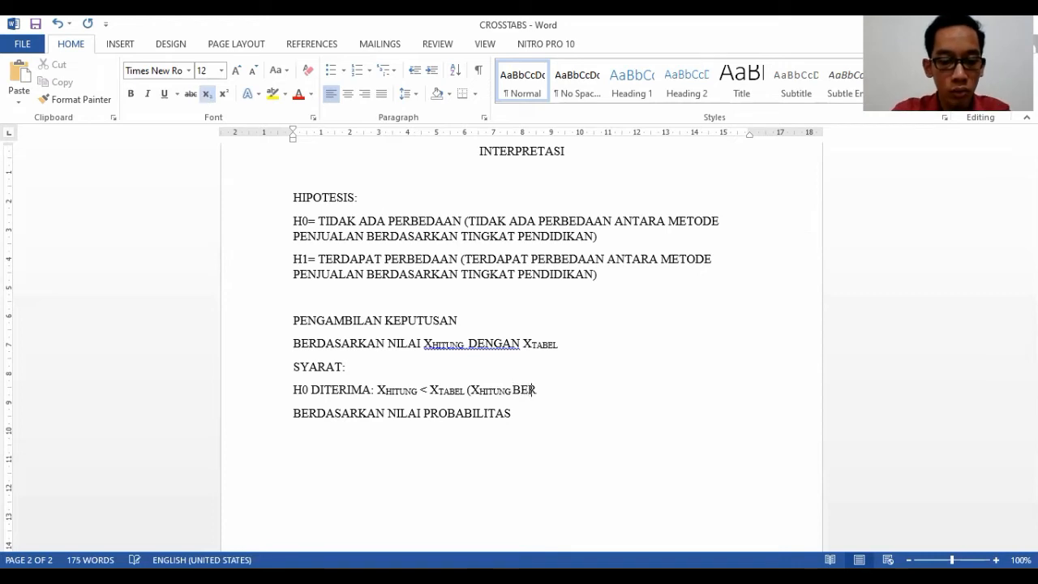
type("ADA DIANTARA")
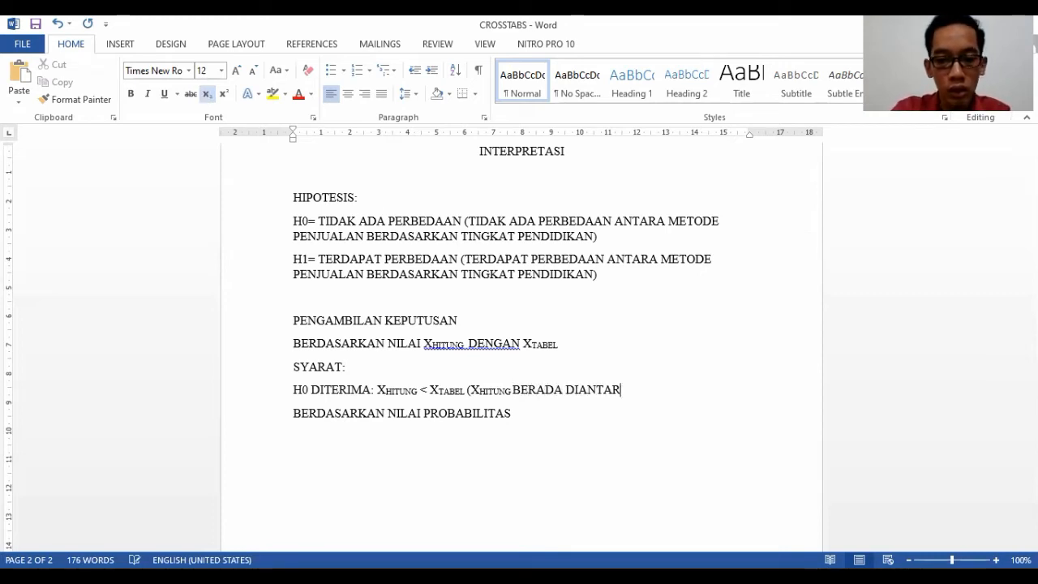
Insert the ± symbol after "BERADA DIANTARA" in the H0 DITERIMA line.
left_click(120, 44)
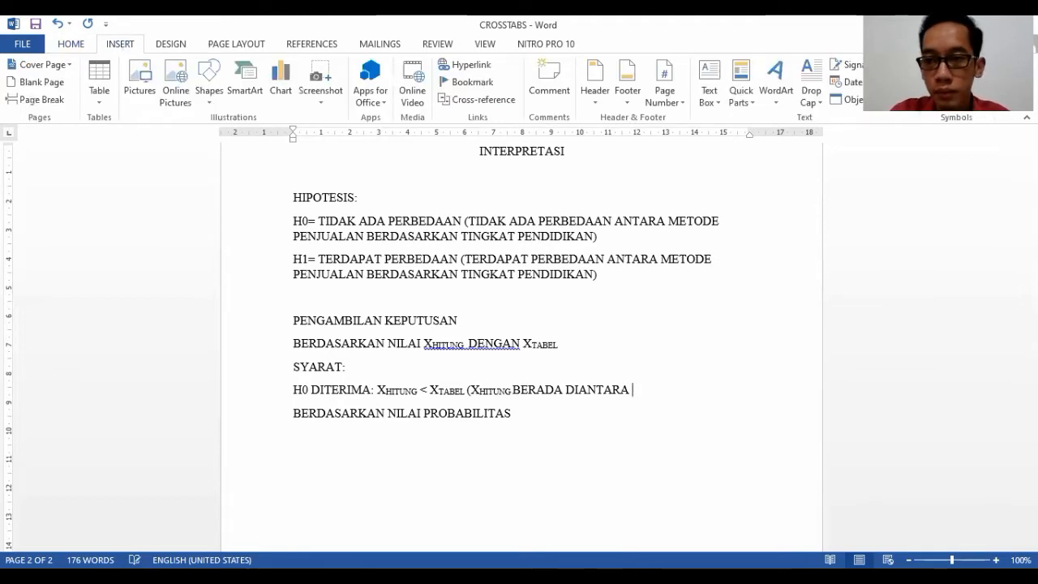
left_click(933, 102)
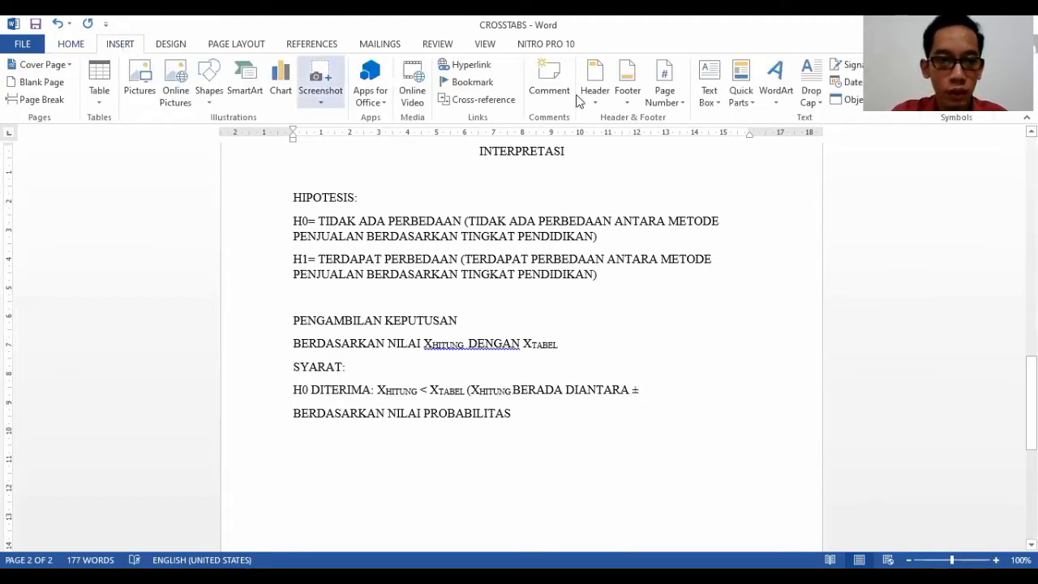
left_click(91, 44)
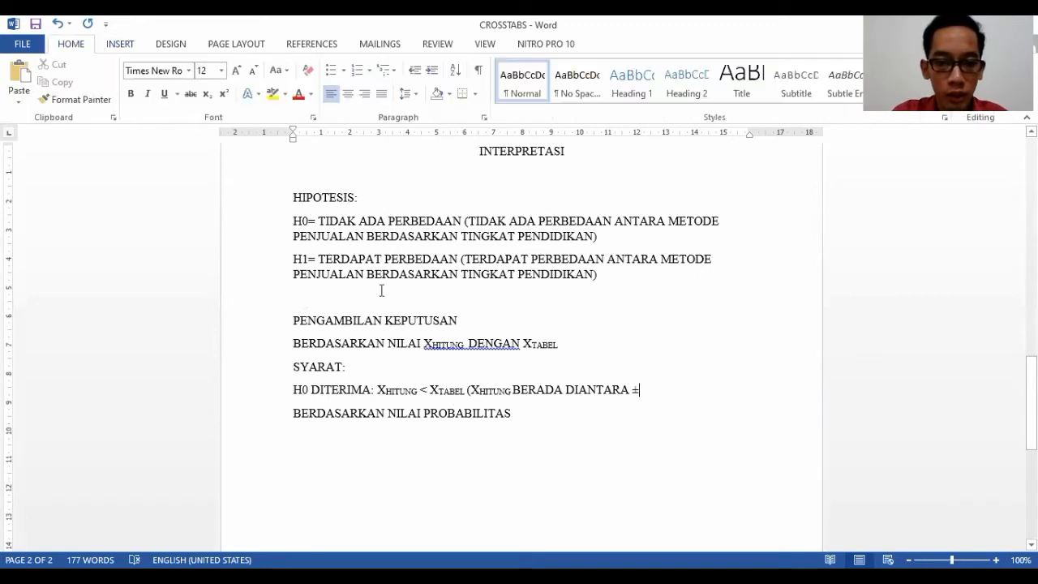
Copy XTABEL behind the ± symbol, close the parenthesis in normal text and put a space between ± and XTABEL.
left_click_drag(421, 391, 463, 391)
left_click(448, 392)
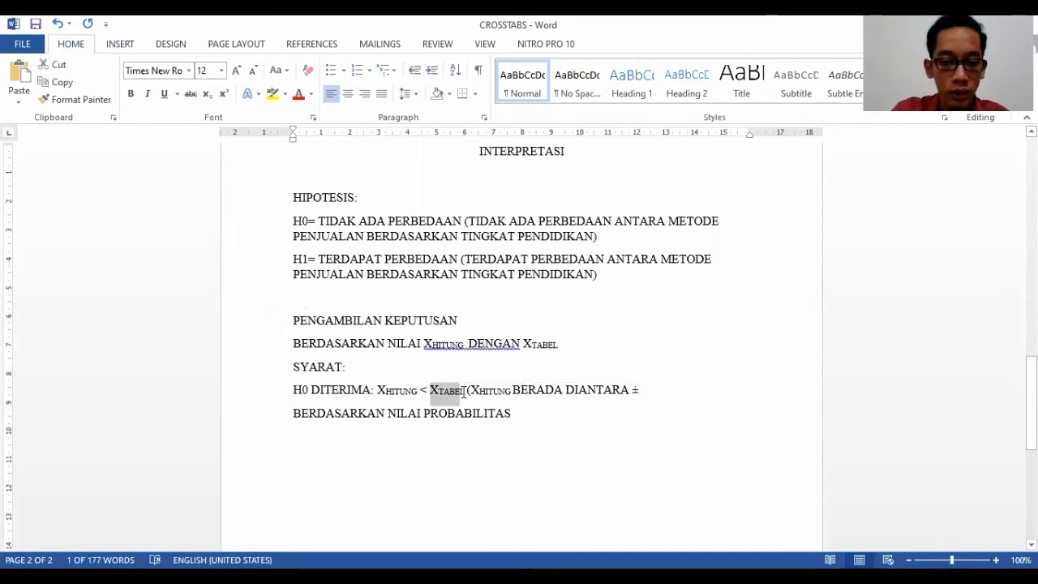
key("ctrl+c")
left_click(658, 393)
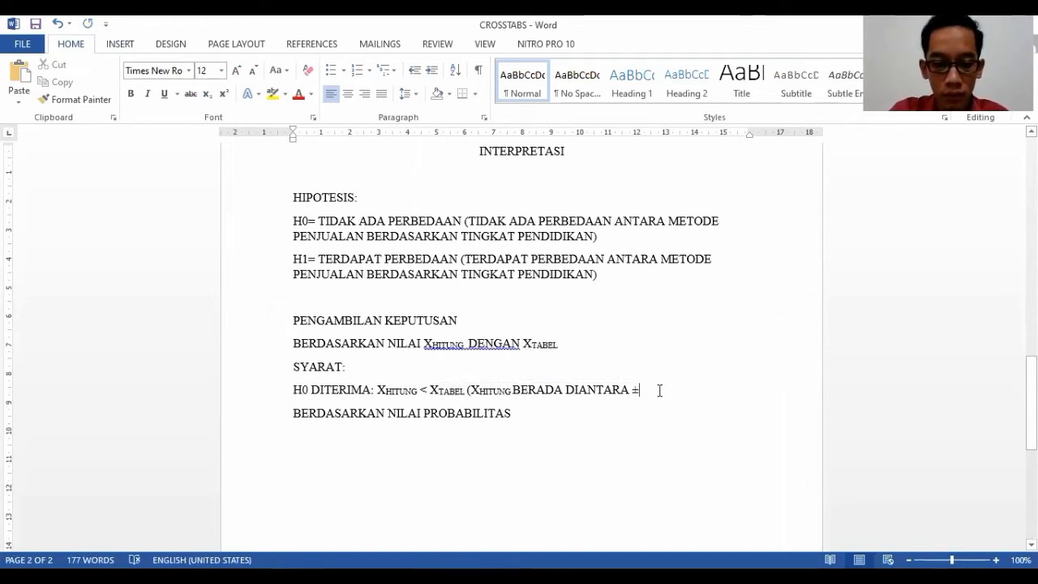
key("ctrl+v")
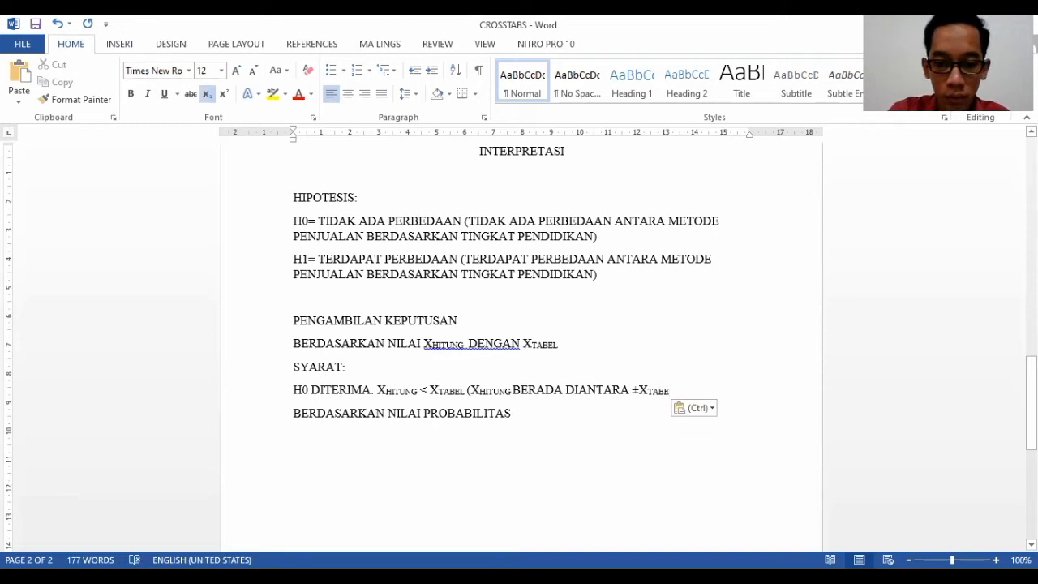
type("L")
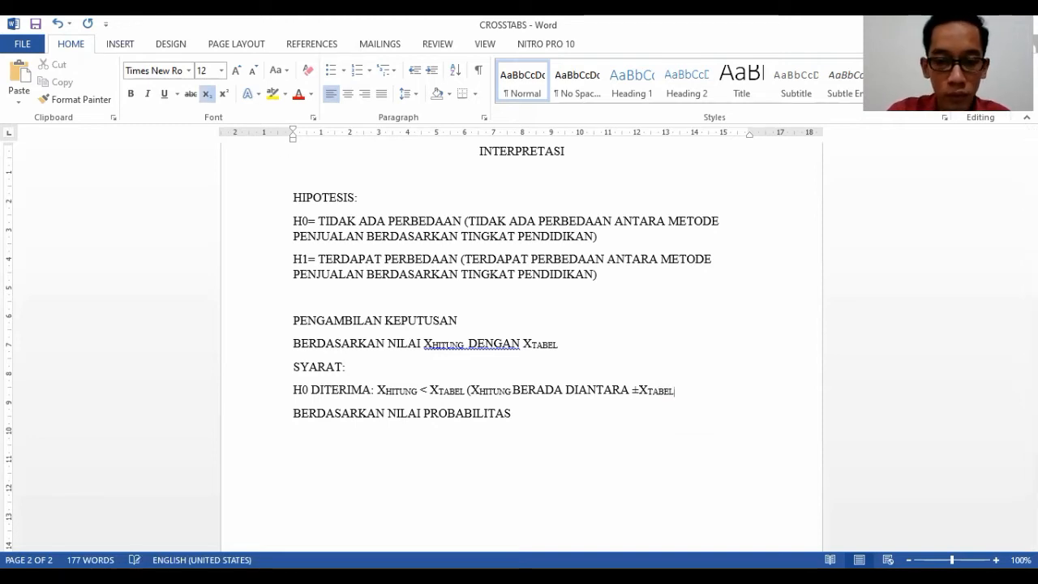
left_click(207, 94)
type(")")
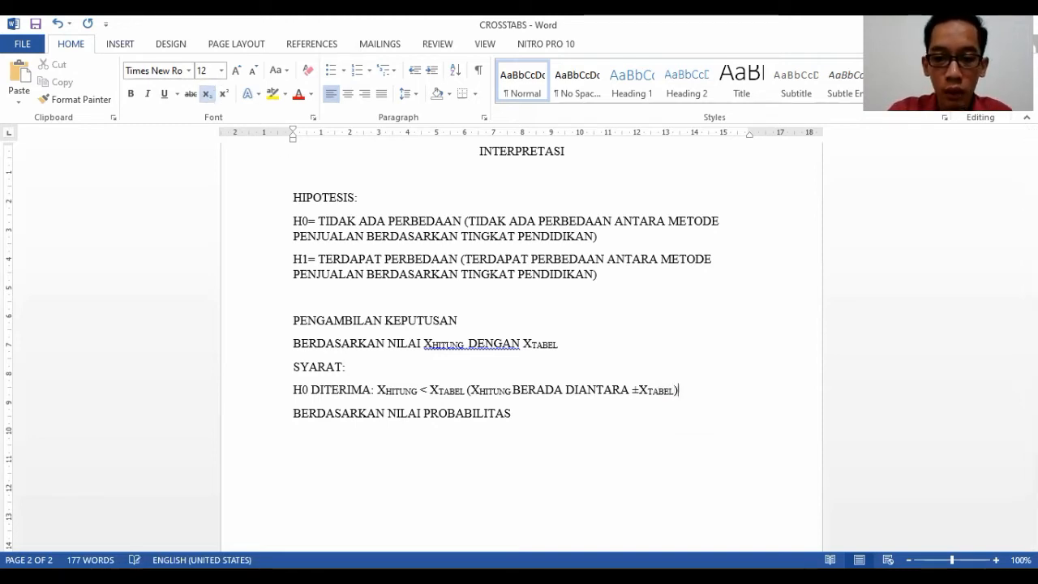
left_click(638, 390)
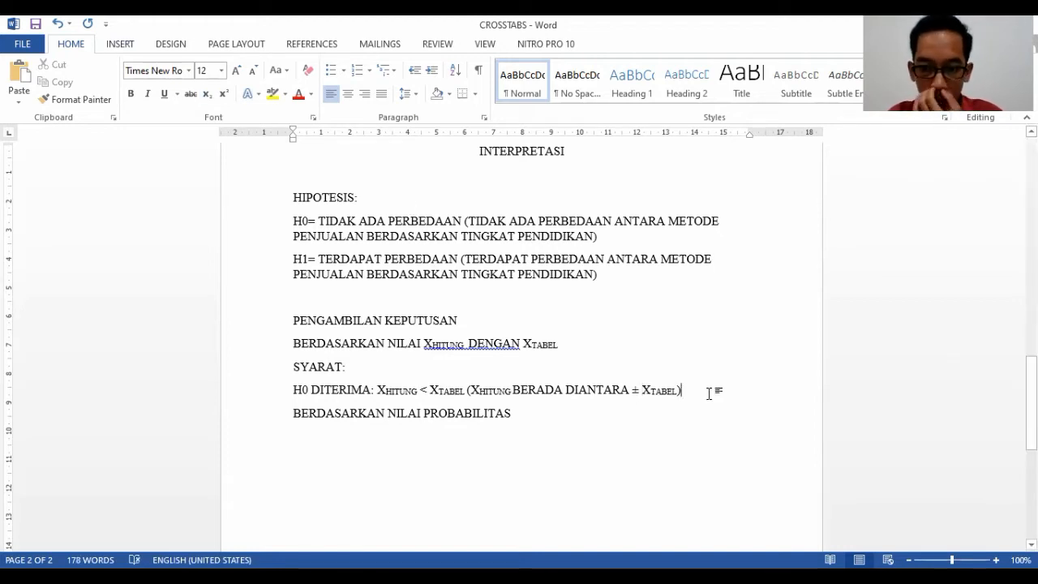
Add the line "H0 DITOLAK:" below the H0 DITERIMA line and complete it with a copy of the H0 DITERIMA condition.
key("Return")
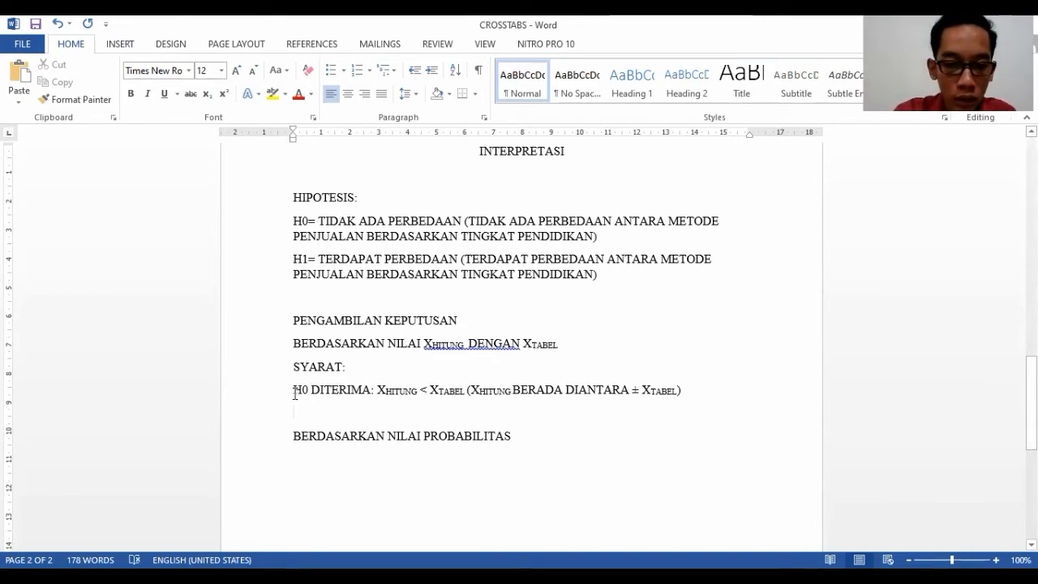
type("H0 DI")
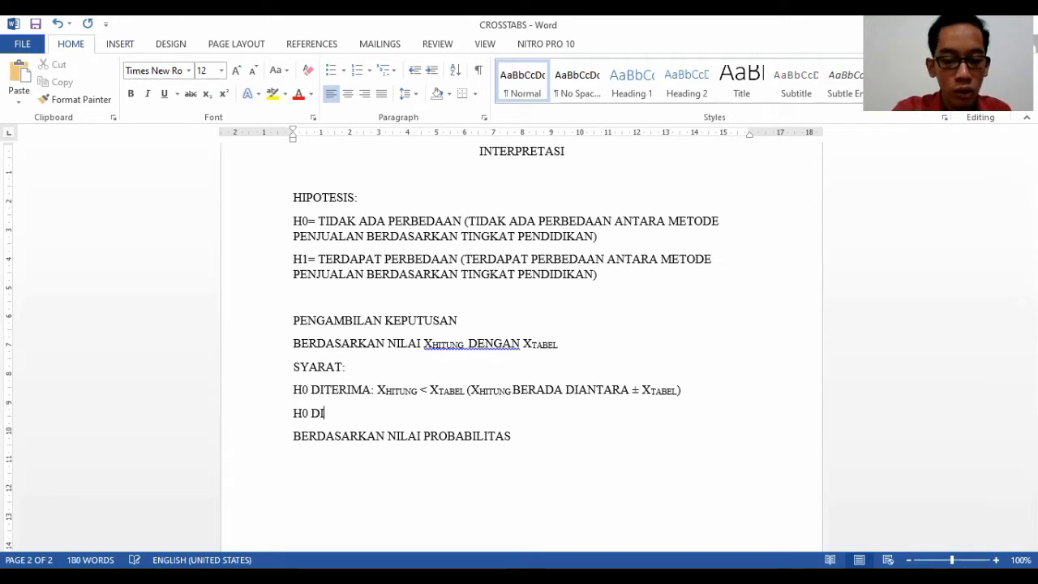
type("TOLAK:")
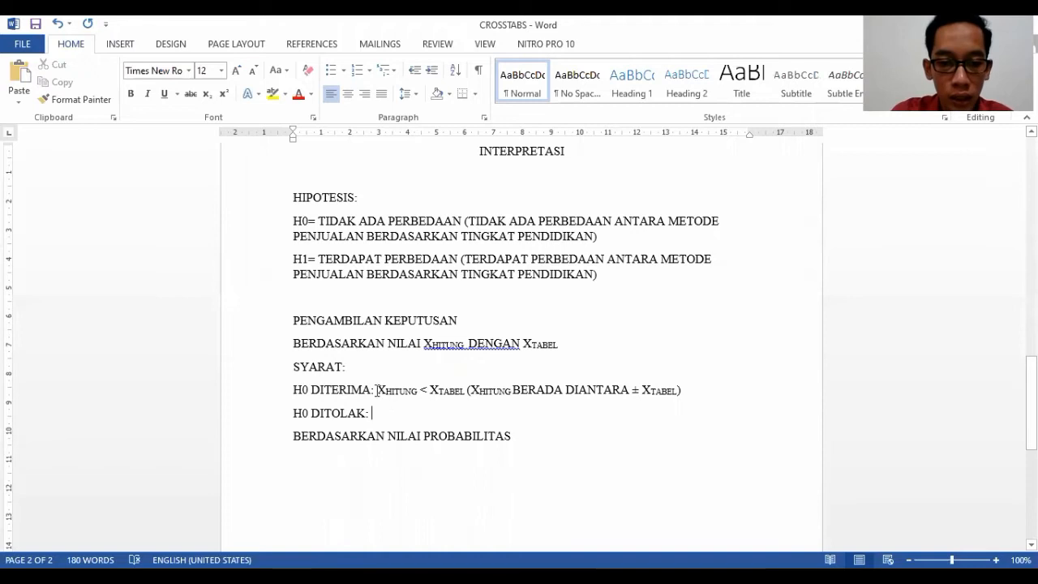
left_click_drag(491, 399, 685, 392)
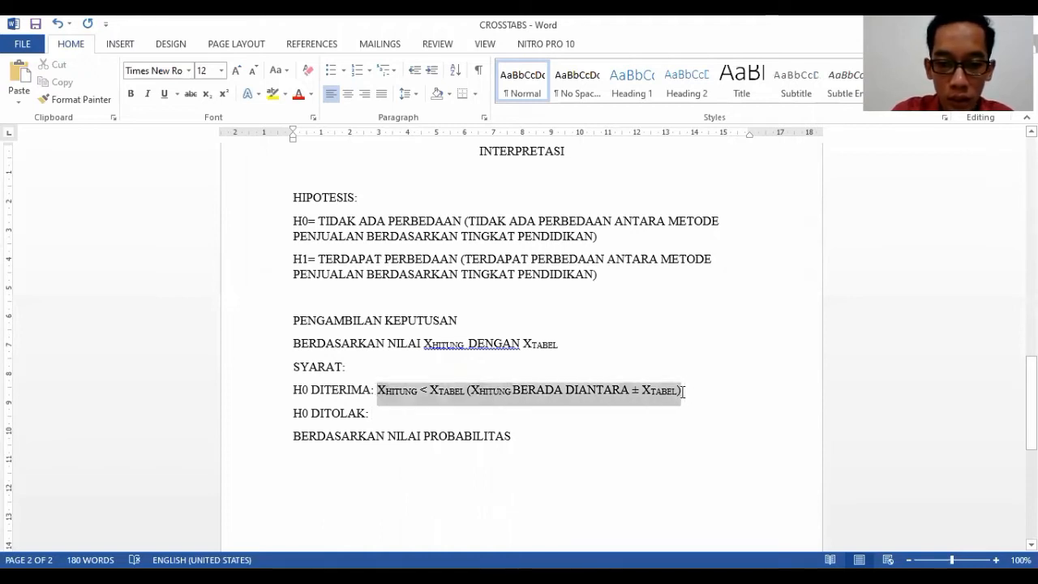
left_click(644, 412)
key("ctrl+v")
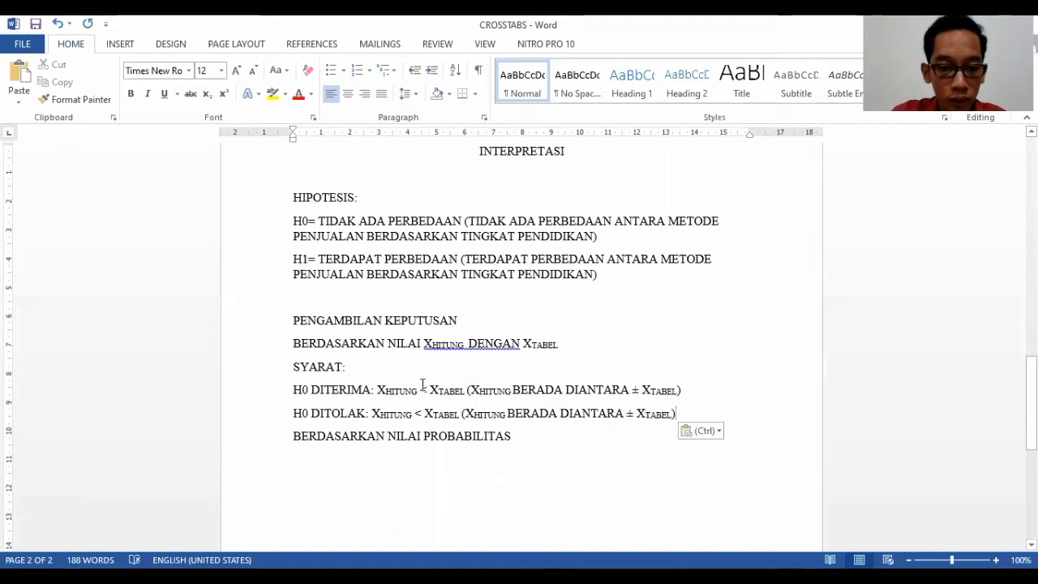
In the H0 DITOLAK line, change the comparison sign to ">" and insert "TIDAK" in normal text before "BERADA DIANTARA".
key("BackSpace")
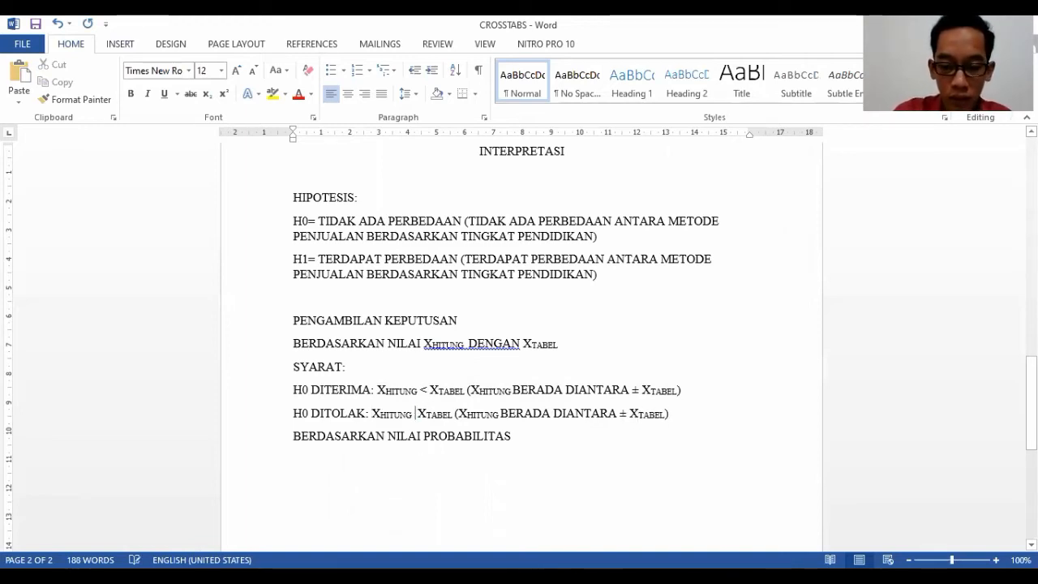
type(">")
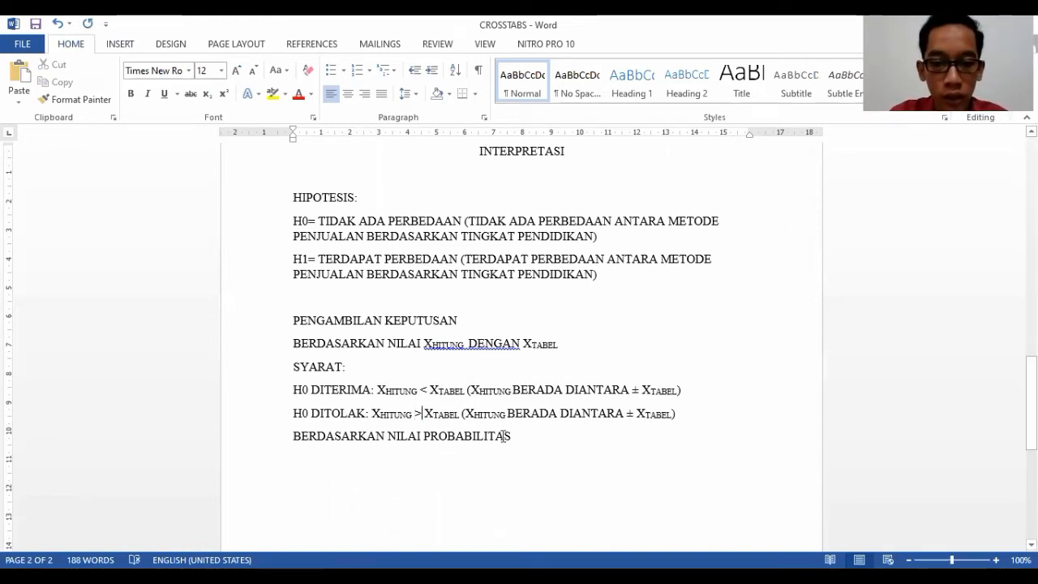
left_click(510, 411)
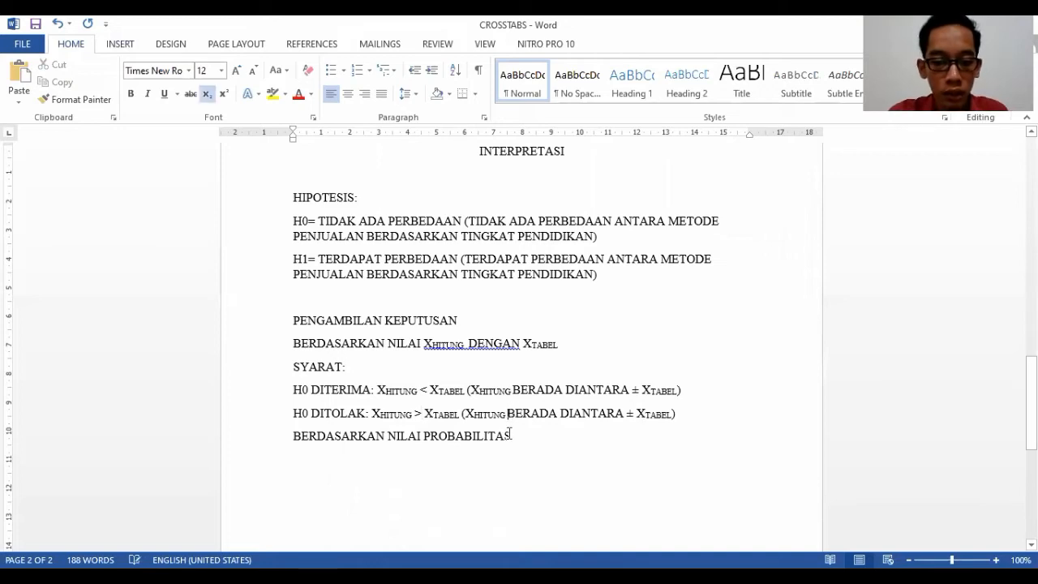
type("T")
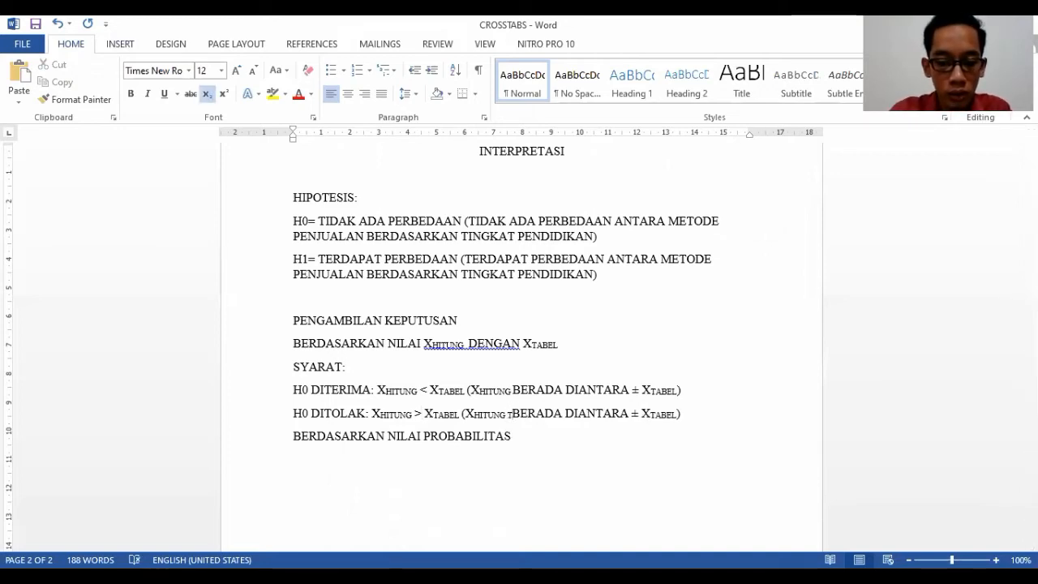
key("BackSpace")
left_click(206, 96)
type("TIDAK")
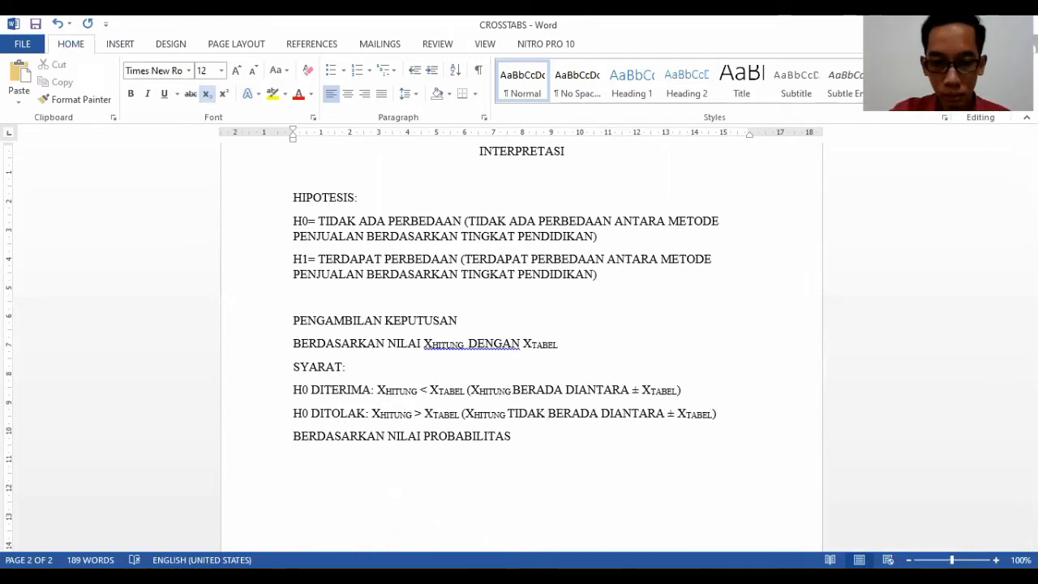
Add an empty line below the H0 DITOLAK line and a "SYARAT:" line under BERDASARKAN NILAI PROBABILITAS.
left_click(737, 415)
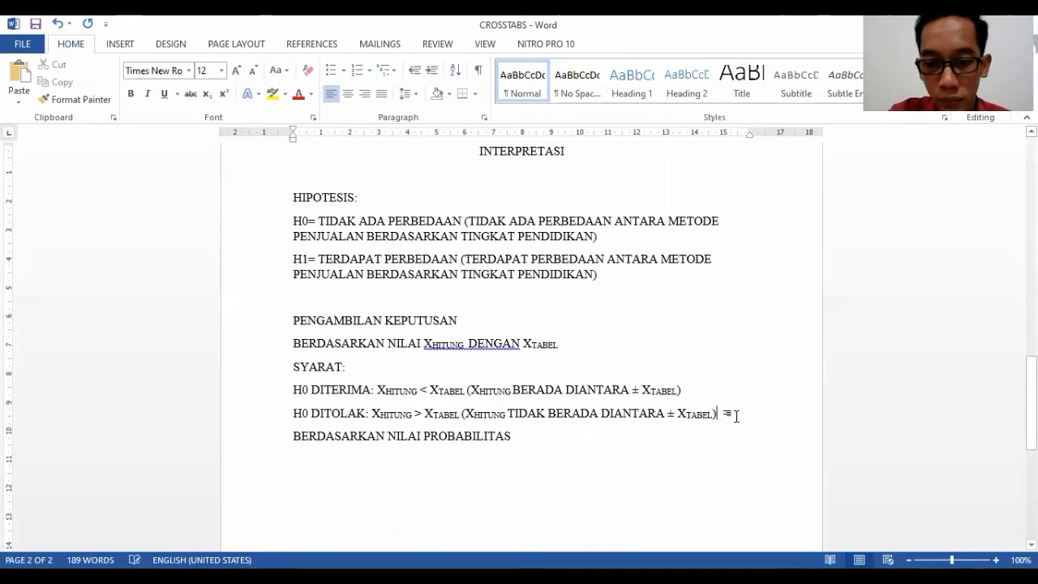
key("Return")
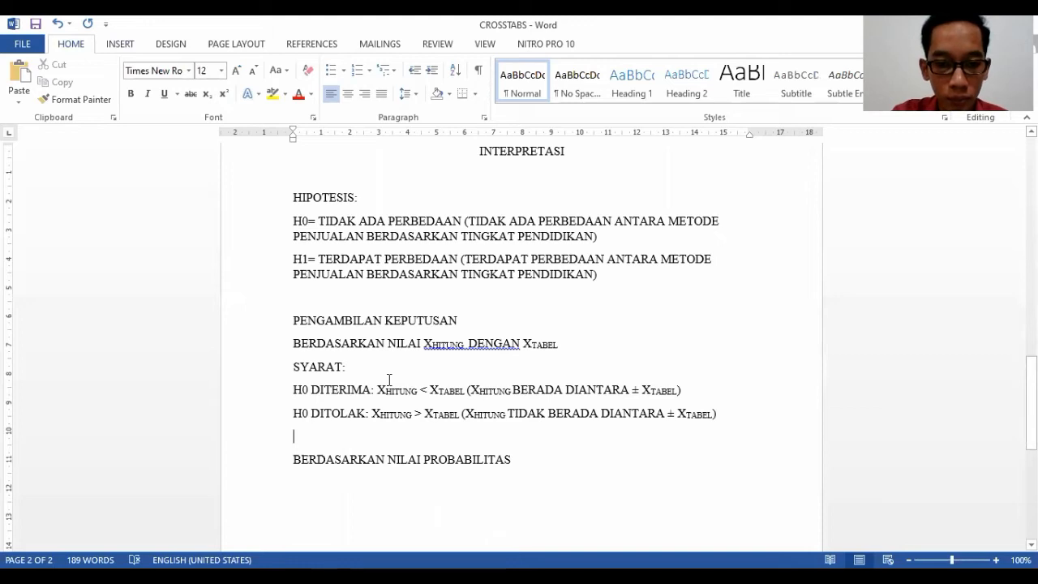
left_click(516, 484)
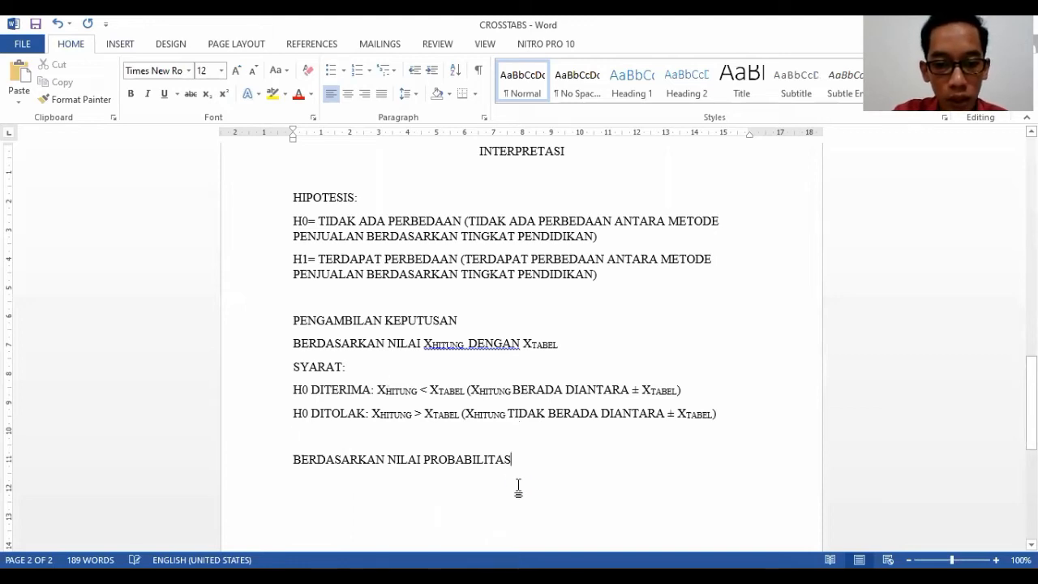
key("Return")
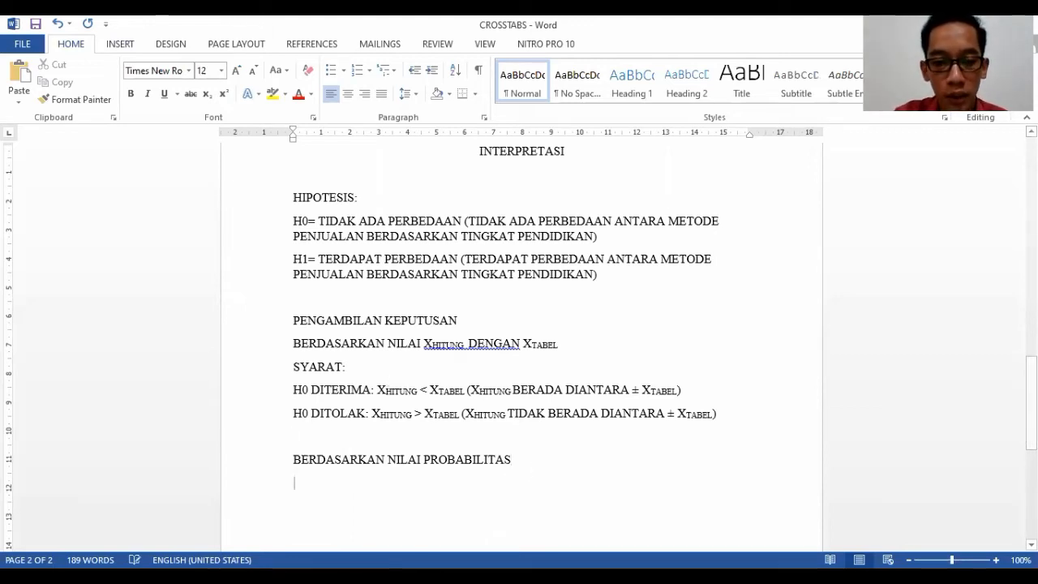
type("SY")
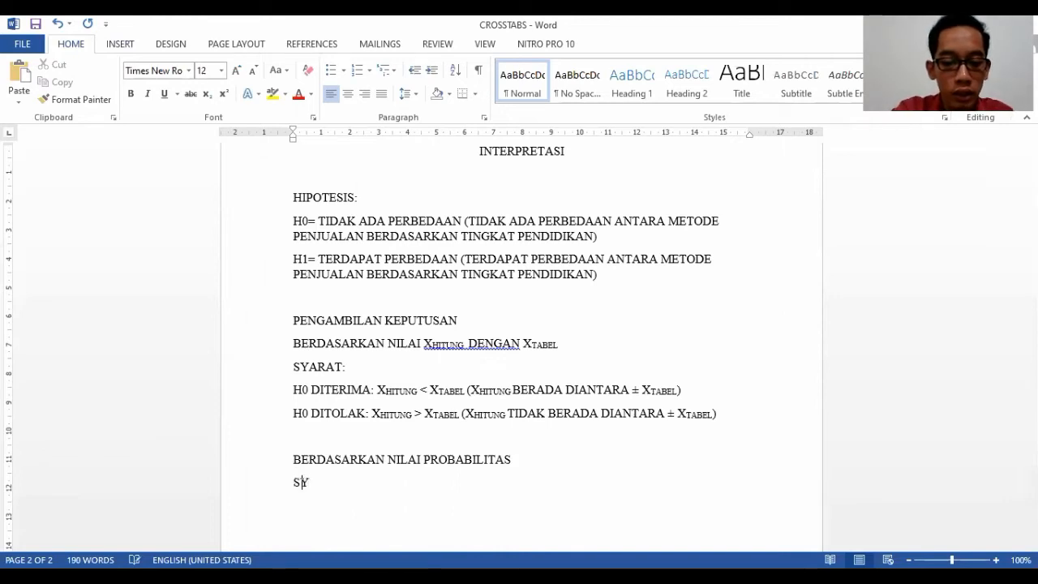
type("ARAT:")
key("Return")
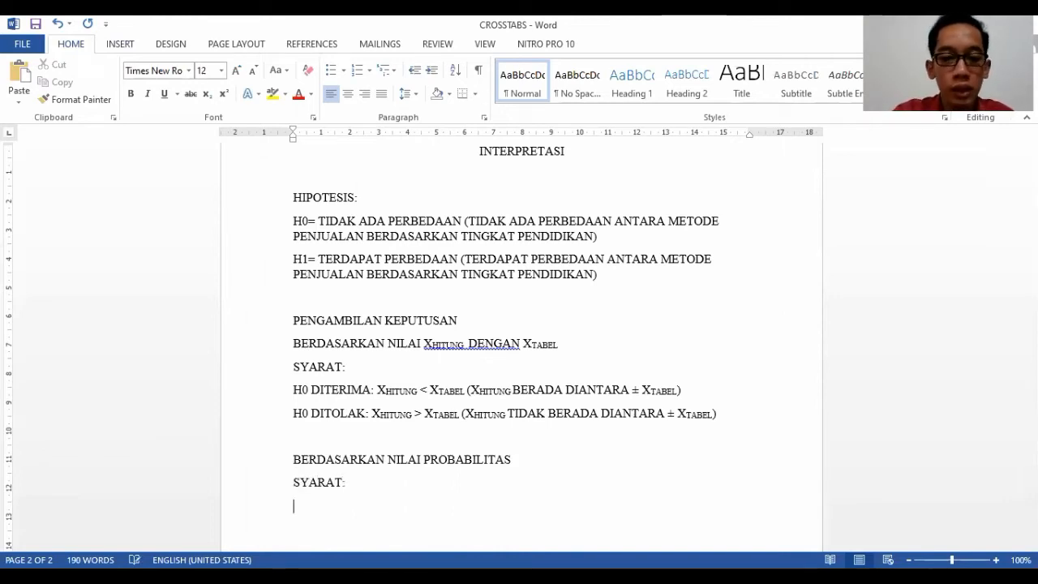
Write the acceptance condition "H0 DITERIMA: PROBABILITAS (SIG) > 0,05" under the probability SYARAT line.
type("H0 DI")
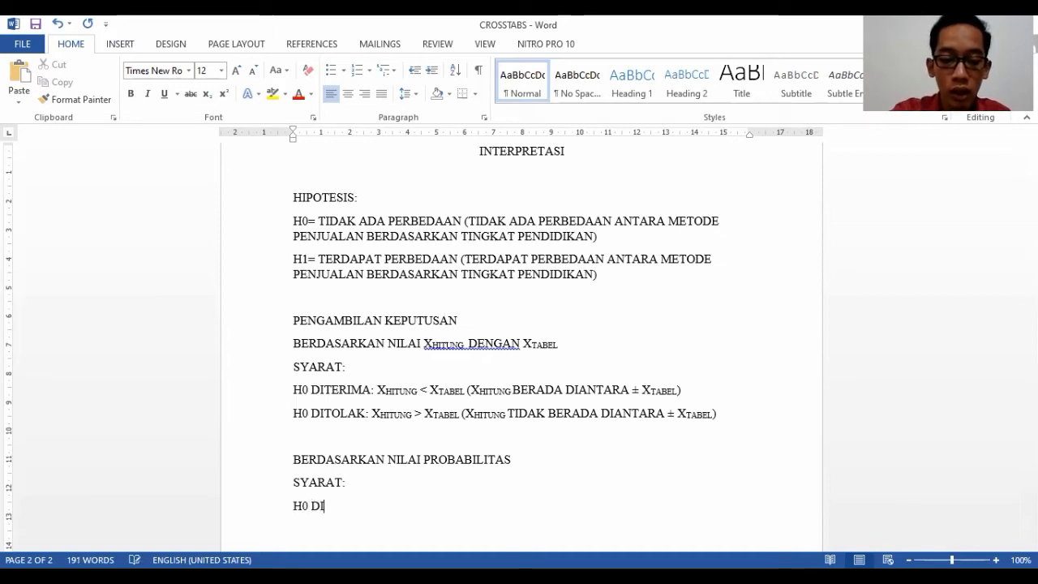
type("TERIMA: PRO")
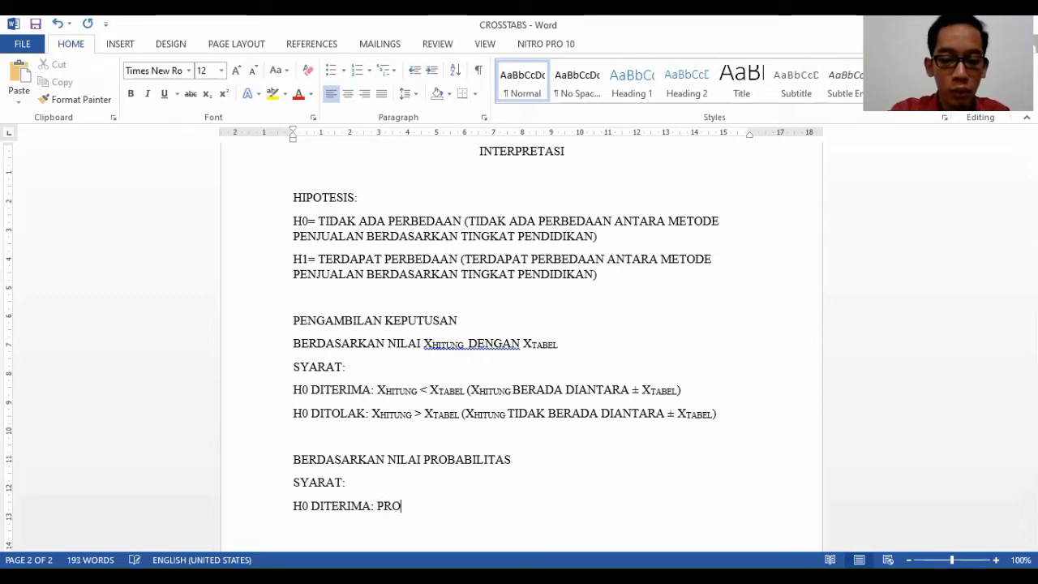
type("BABILITAS")
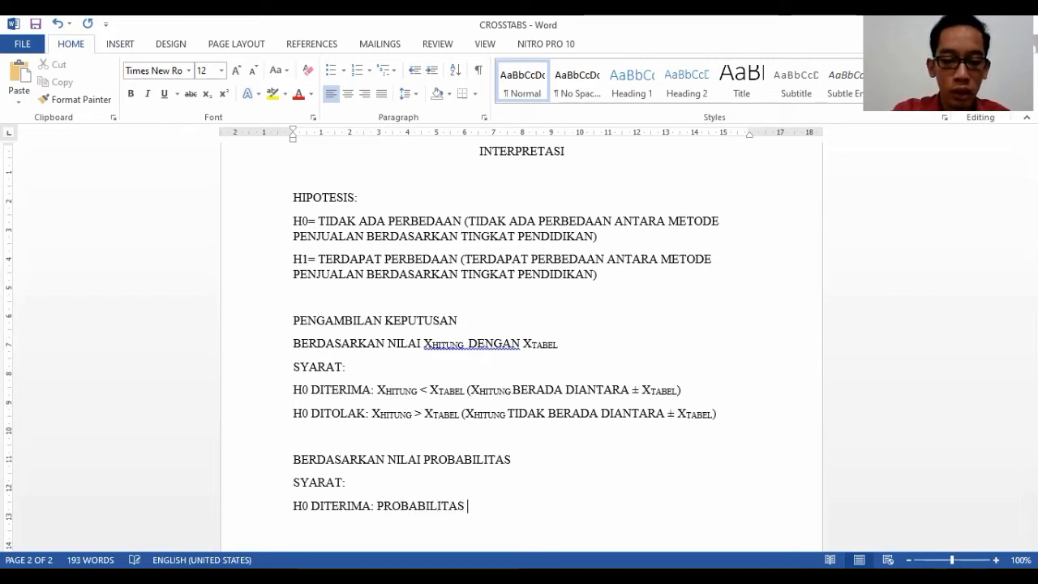
type(" (SIG")
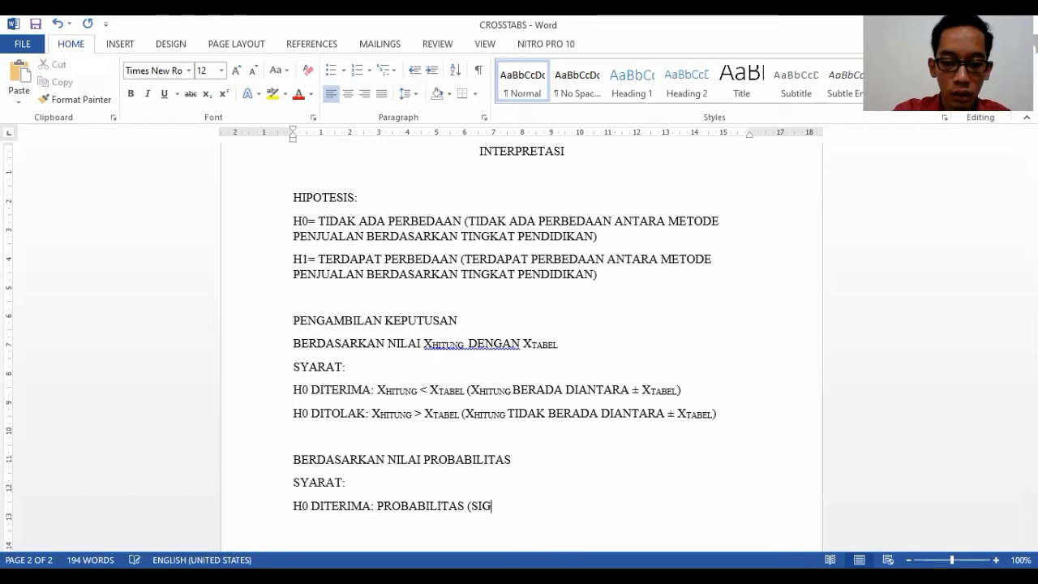
type(") > 0,05")
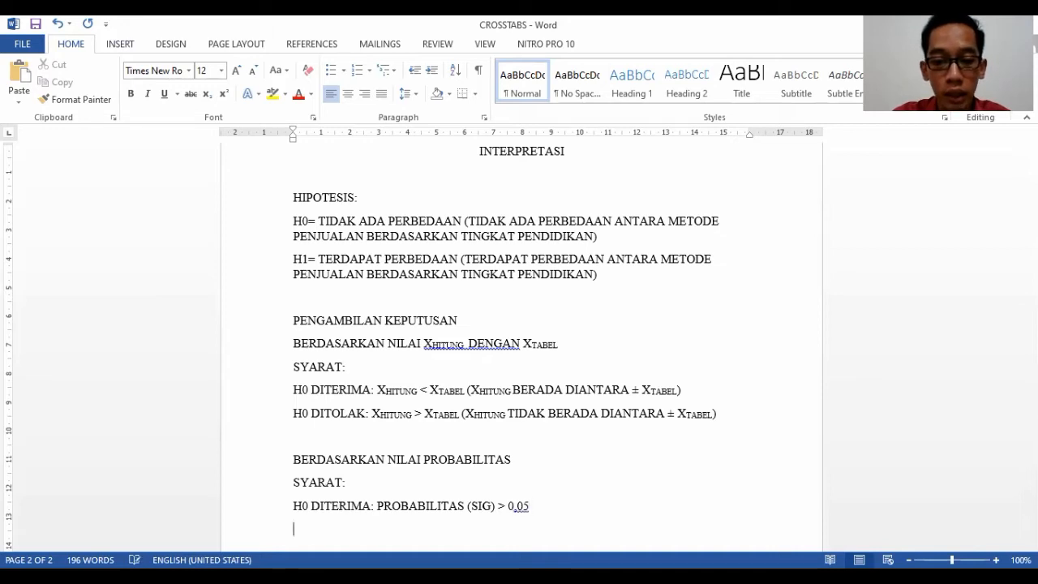
Write the rejection condition "H0 DITOLAK: PROBABILITAS (SIG) < 0,05" below the probability acceptance condition.
type("H0")
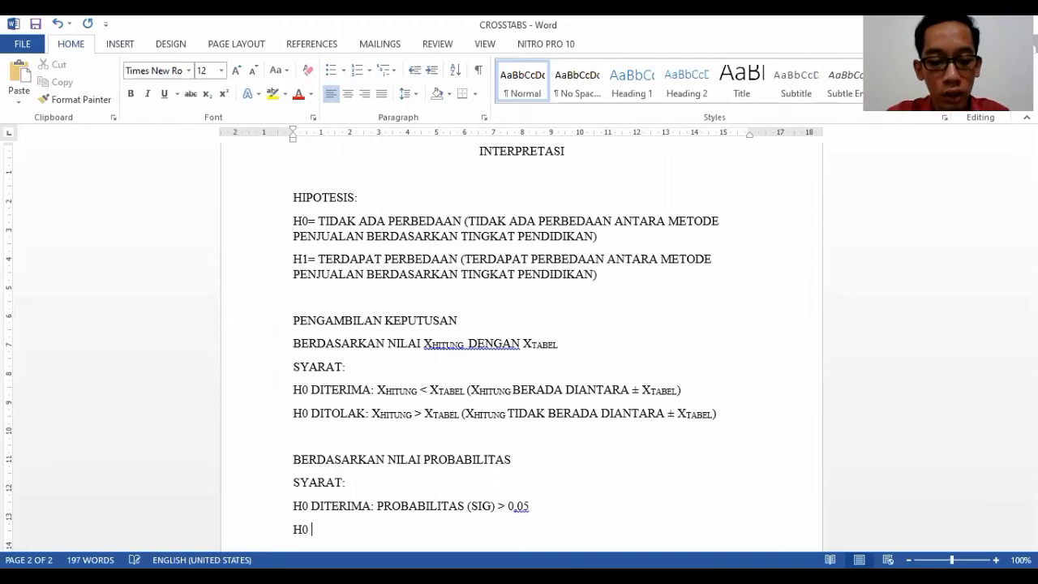
type(" DITOLA")
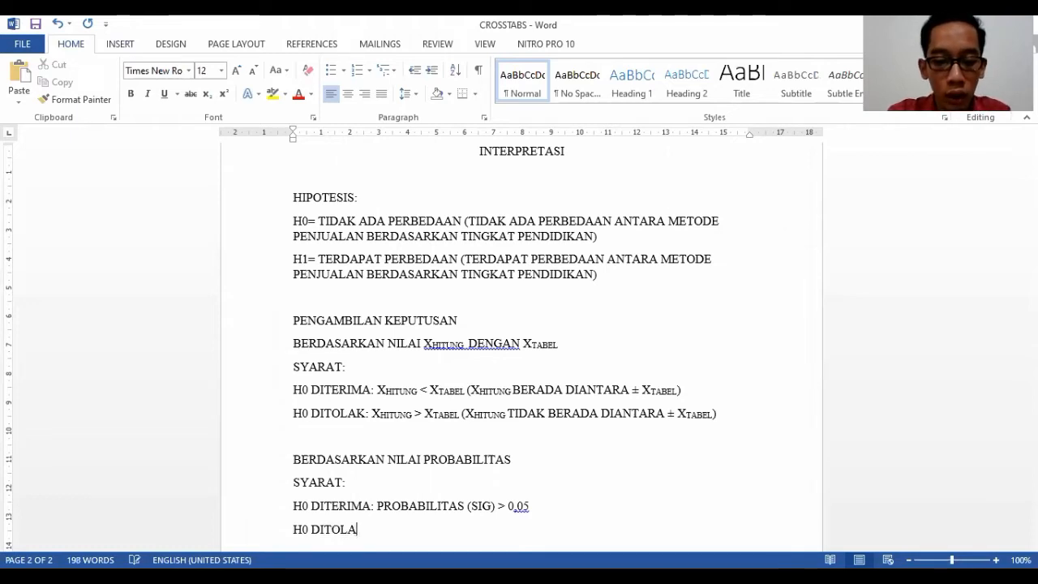
type("K: PROBABILITAS (SIG)")
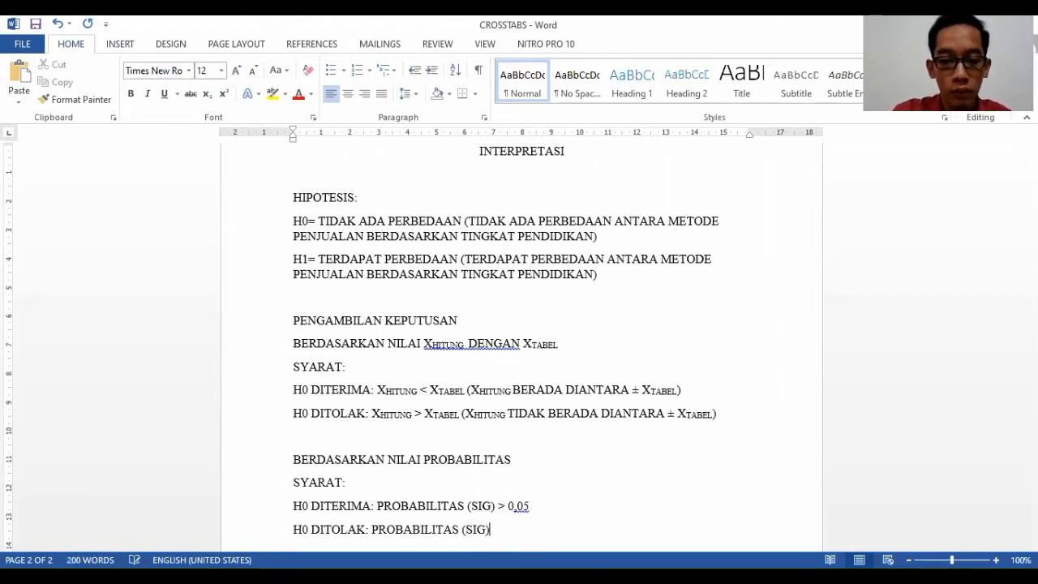
type(" < 0,05")
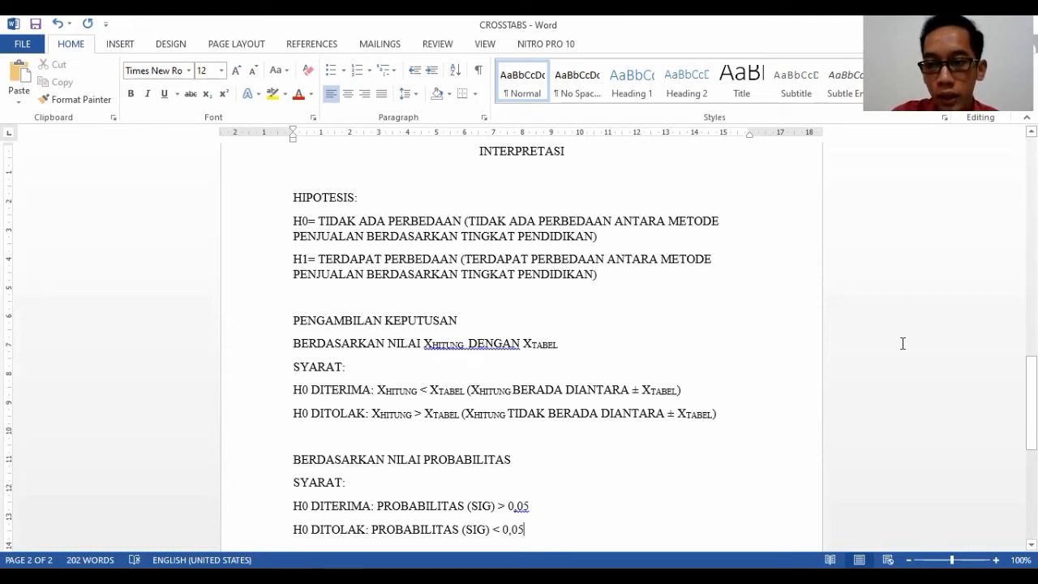
Switch to the Input Crosstabs.sav data in IBM SPSS Statistics and open the Crosstabs analysis.
left_click_drag(1030, 402, 1030, 209)
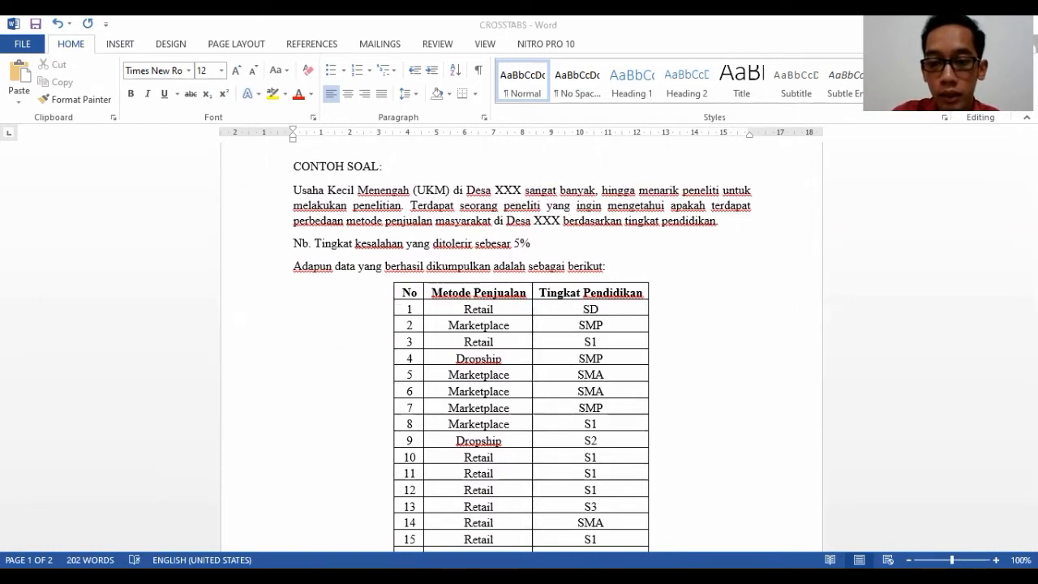
key("alt+Tab")
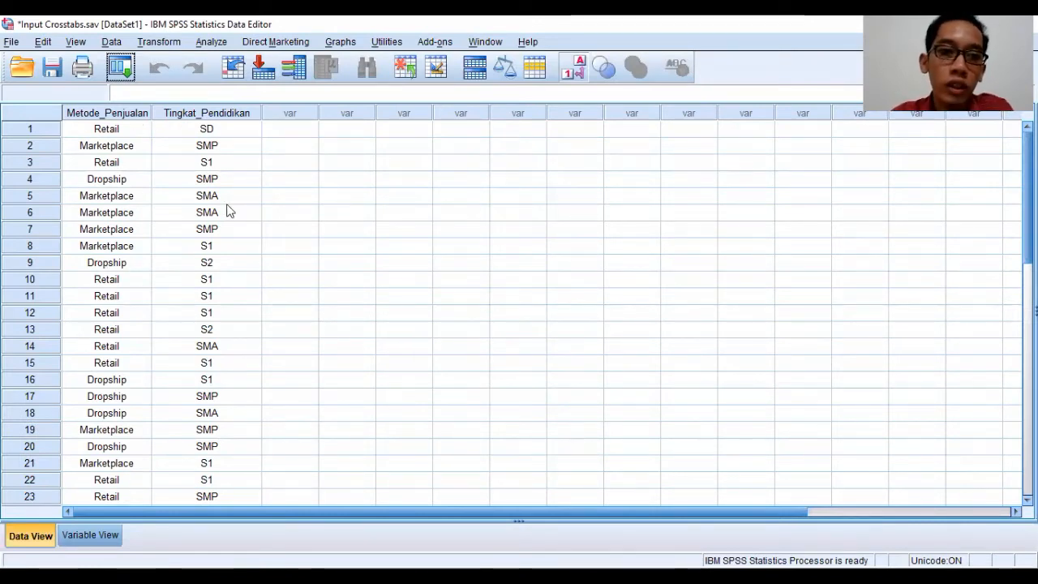
left_click(212, 42)
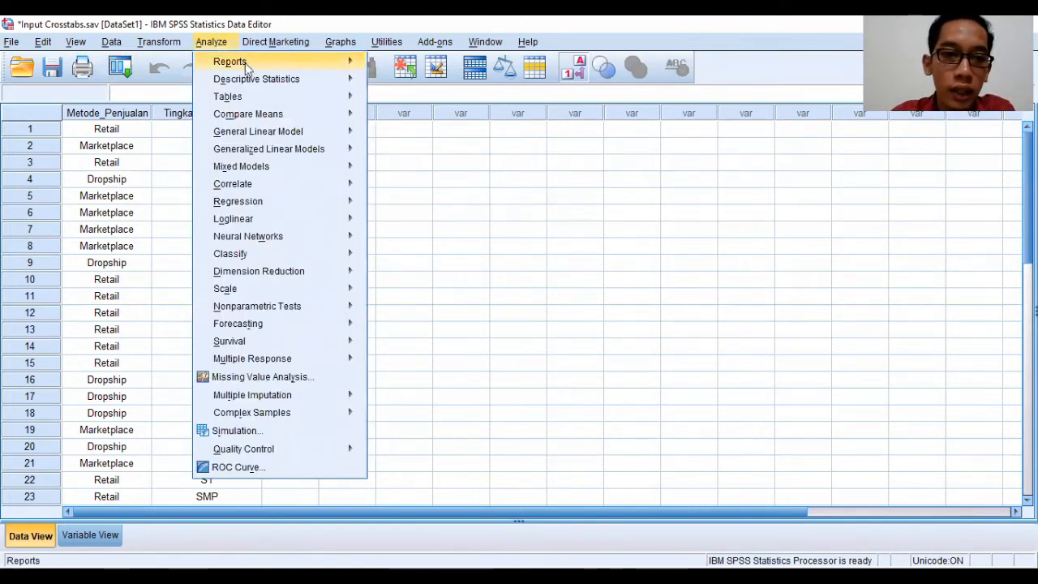
mouse_move(294, 77)
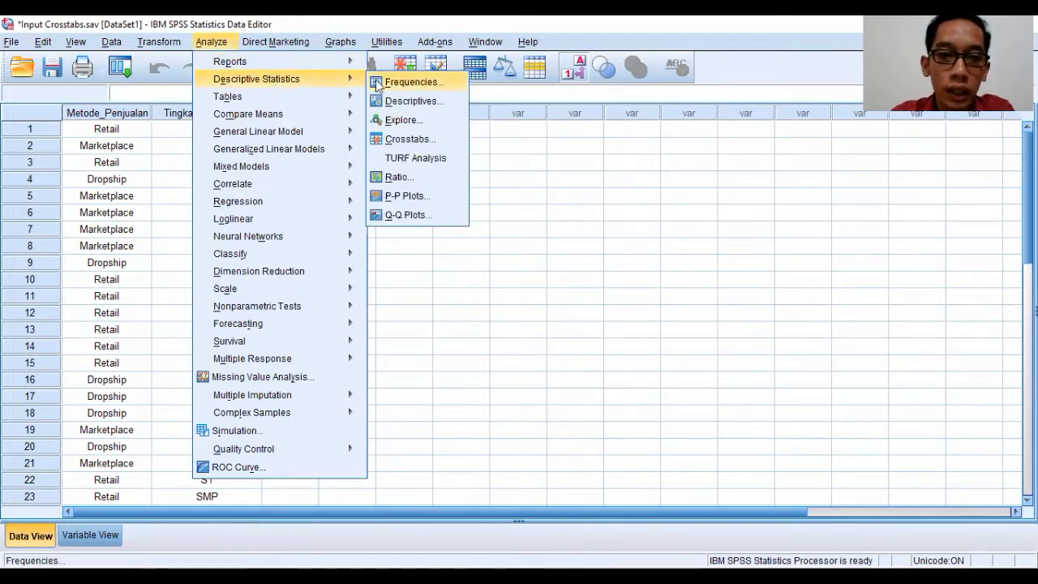
left_click(395, 141)
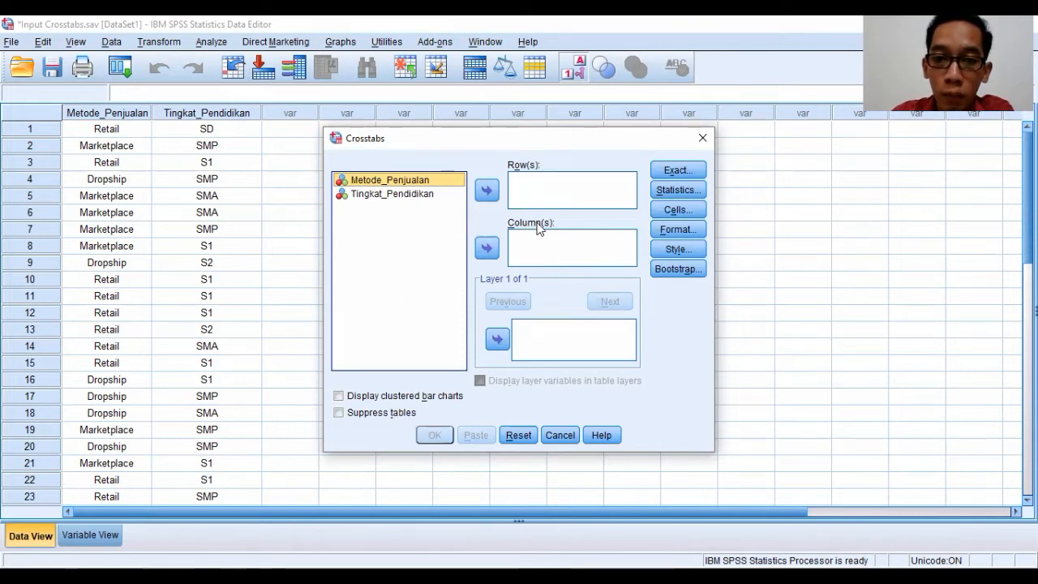
Assign Tingkat_Pendidikan as the row variable and Metode_Penjualan as the column variable of the crosstab.
left_click(375, 194)
left_click(487, 189)
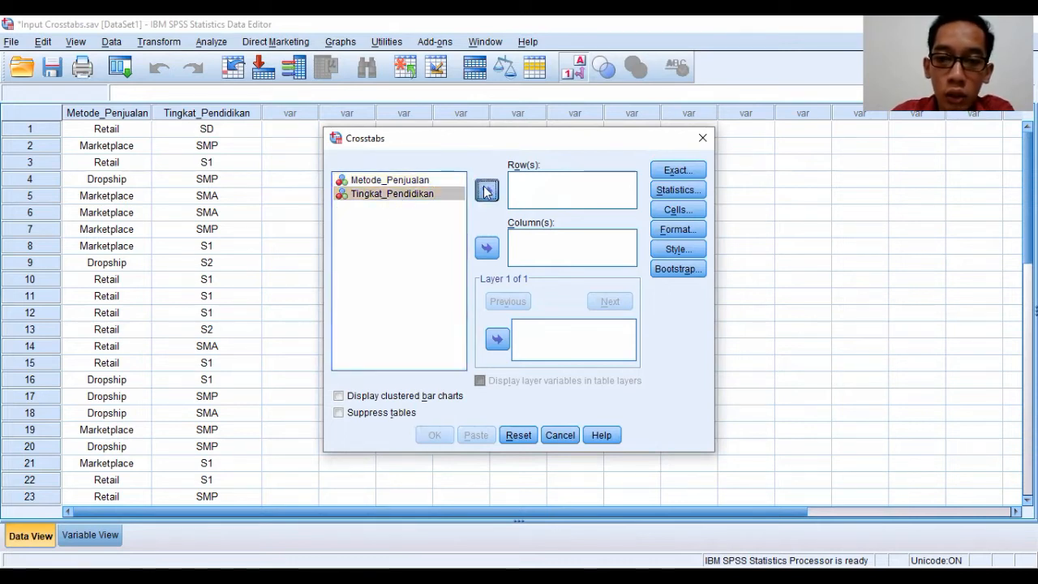
left_click(404, 182)
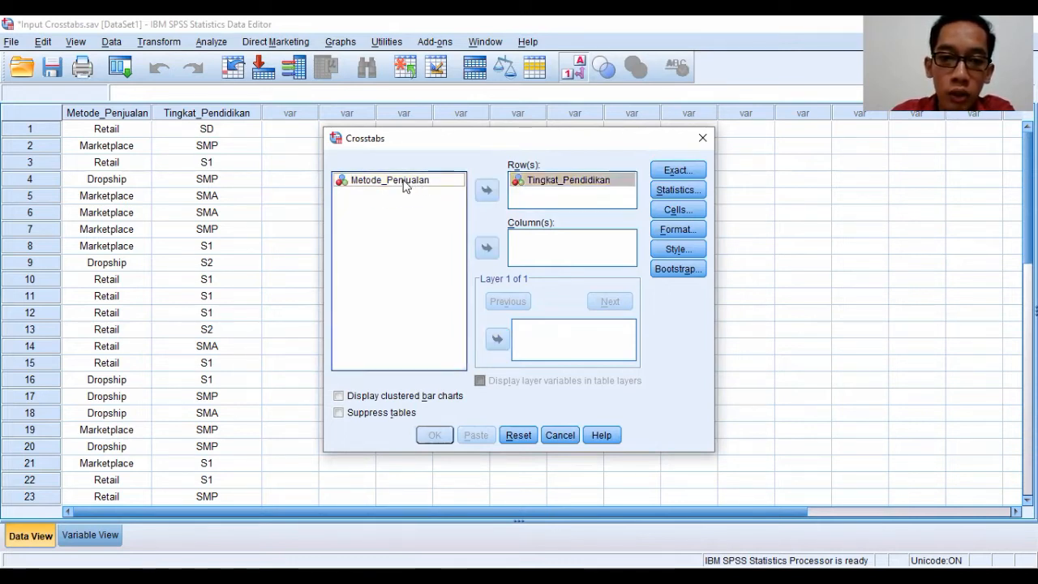
left_click(487, 249)
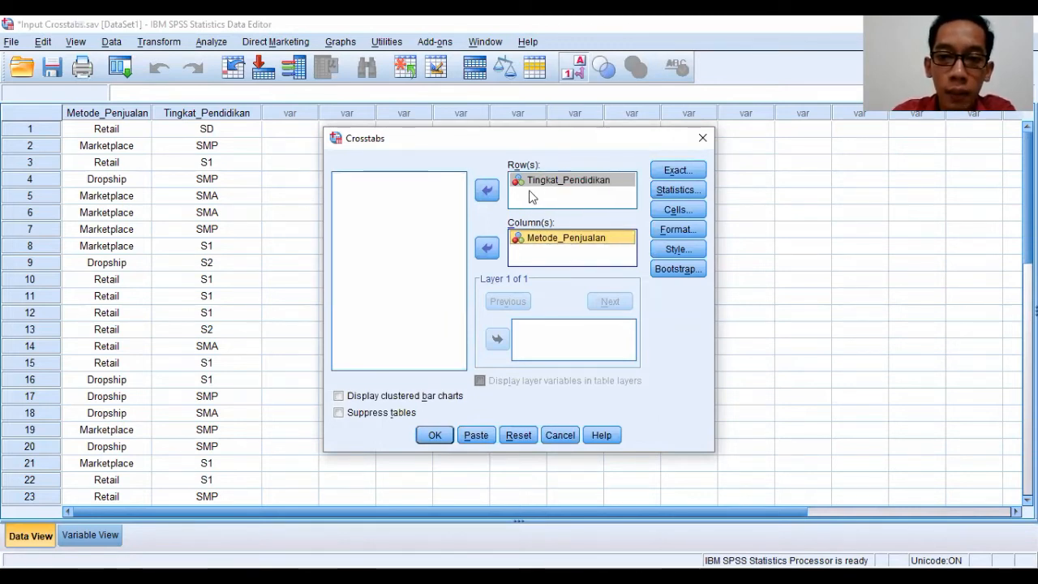
Enable the Chi-square statistic for the crosstab and confirm the statistics settings.
left_click(664, 190)
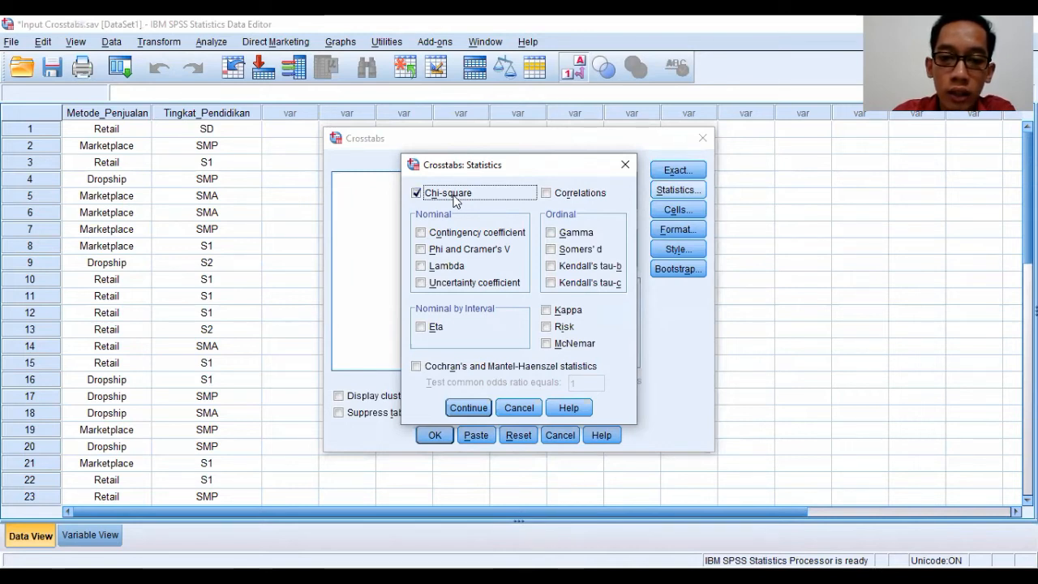
left_click(459, 408)
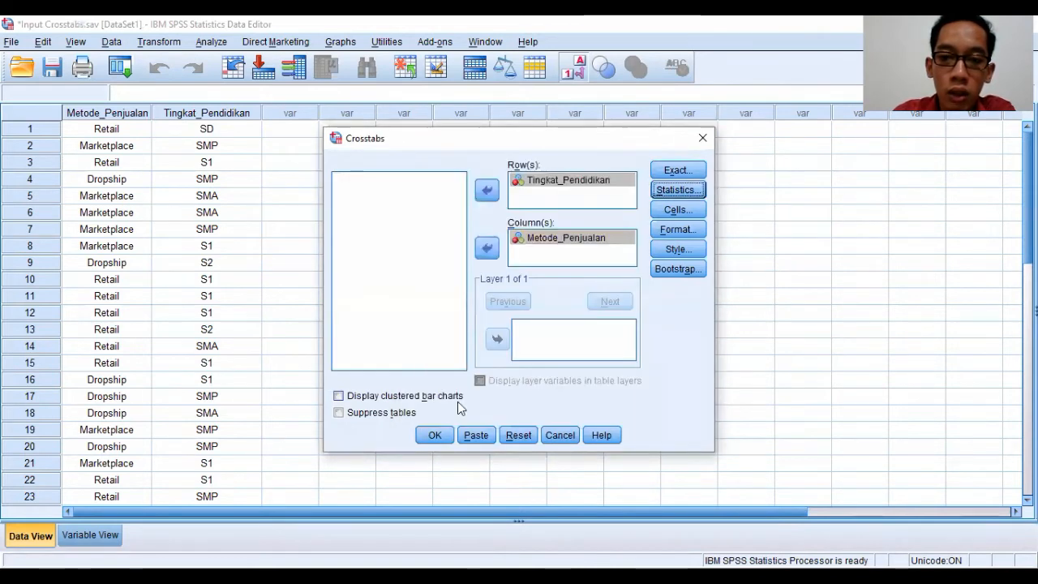
Run the crosstabs analysis and look over the Case Processing Summary, crosstabulation and Chi-Square Tests tables in the output.
left_click(435, 436)
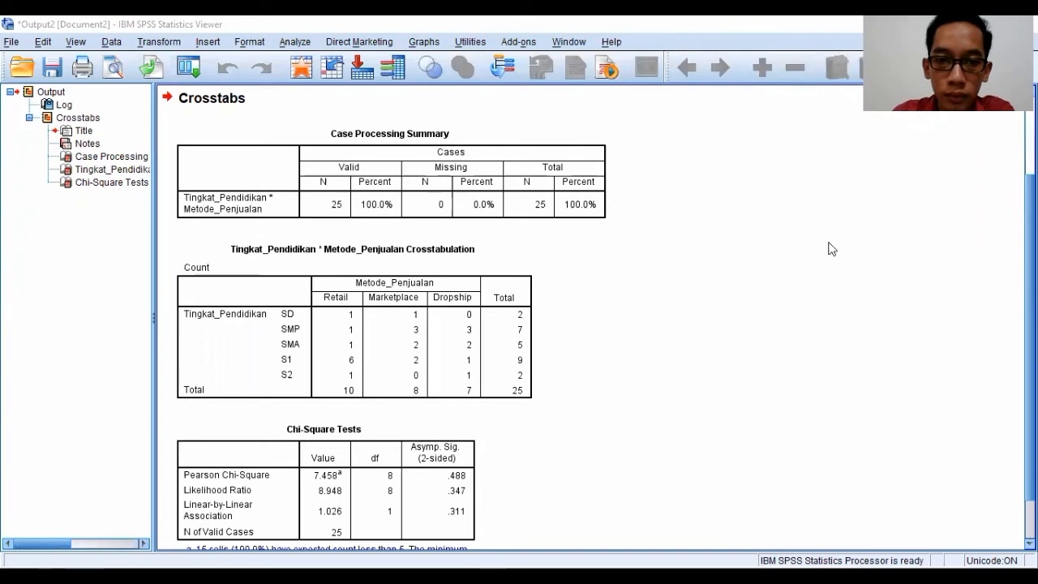
left_click(407, 140)
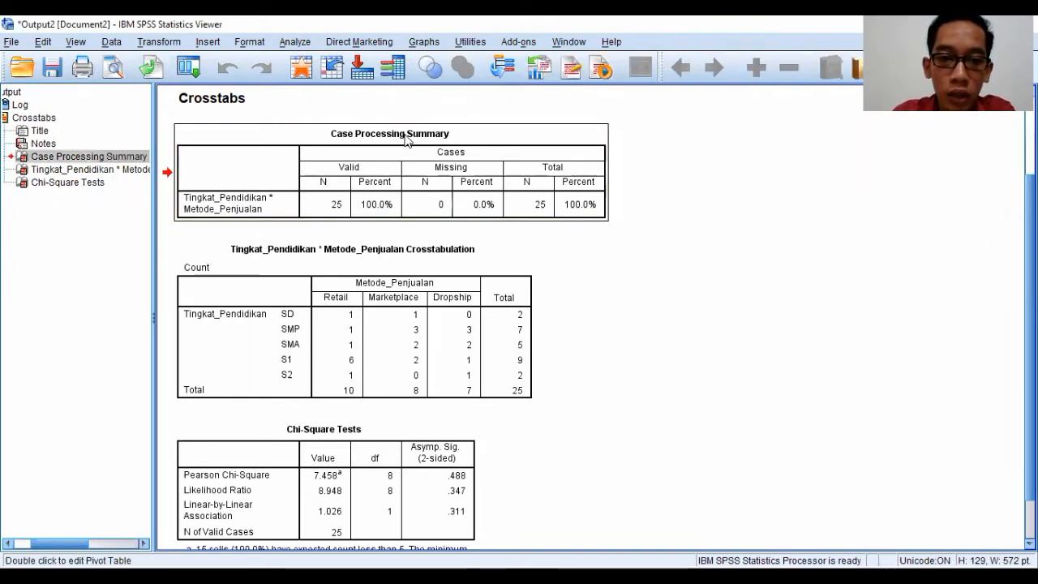
left_click(349, 258)
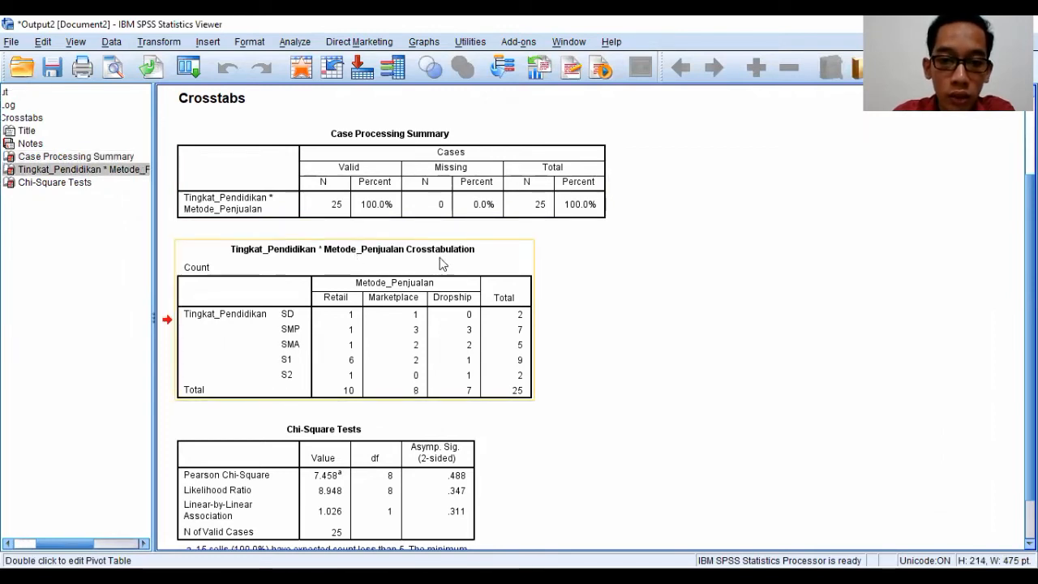
left_click(347, 444)
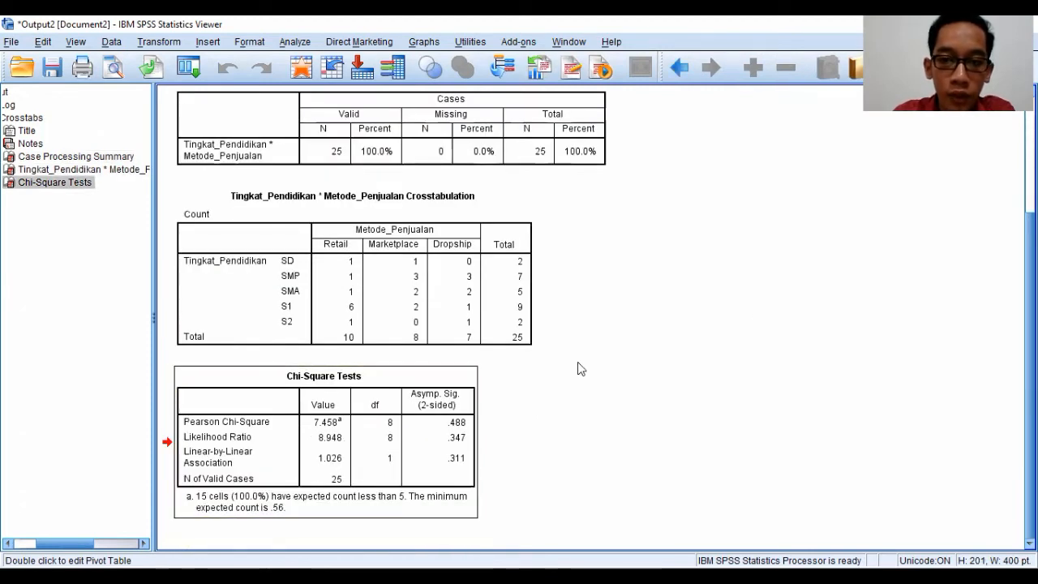
scroll(596, 316, "up", 3)
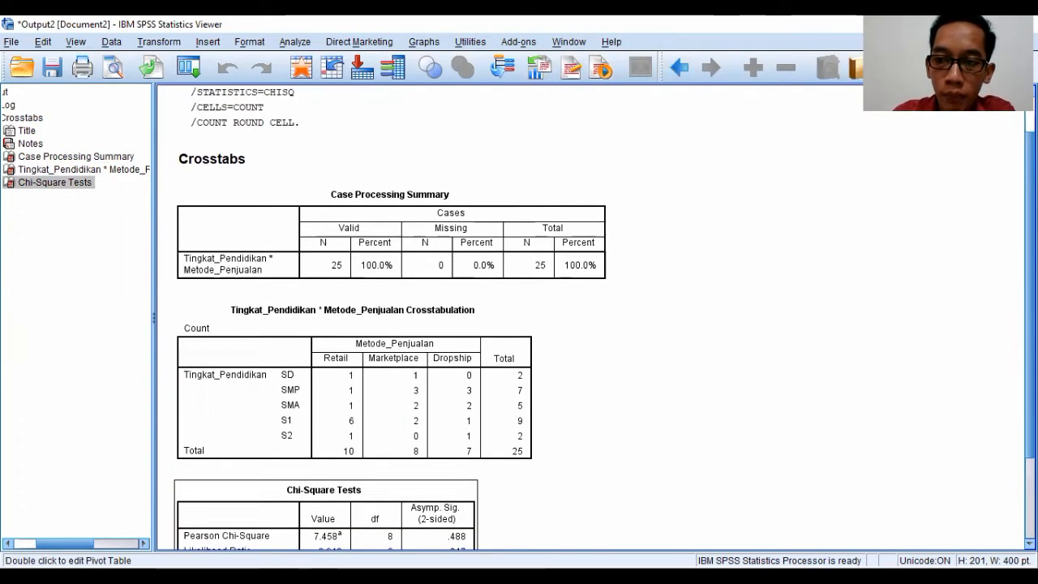
scroll(656, 241, "down", 1)
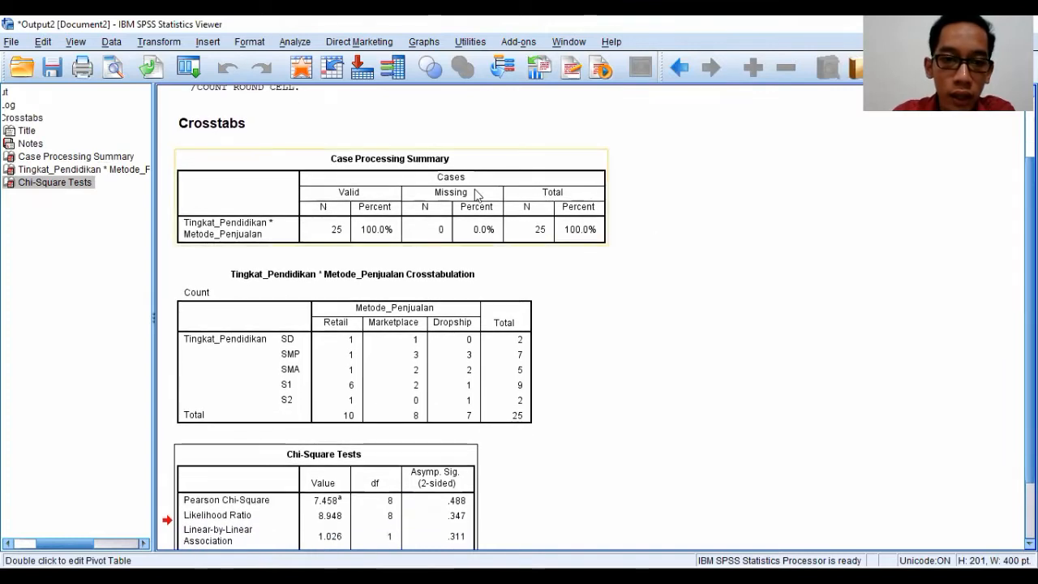
Examine the Case Processing Summary and the counts in the Tingkat_Pendidikan by Metode_Penjualan crosstabulation in detail.
left_click(437, 176)
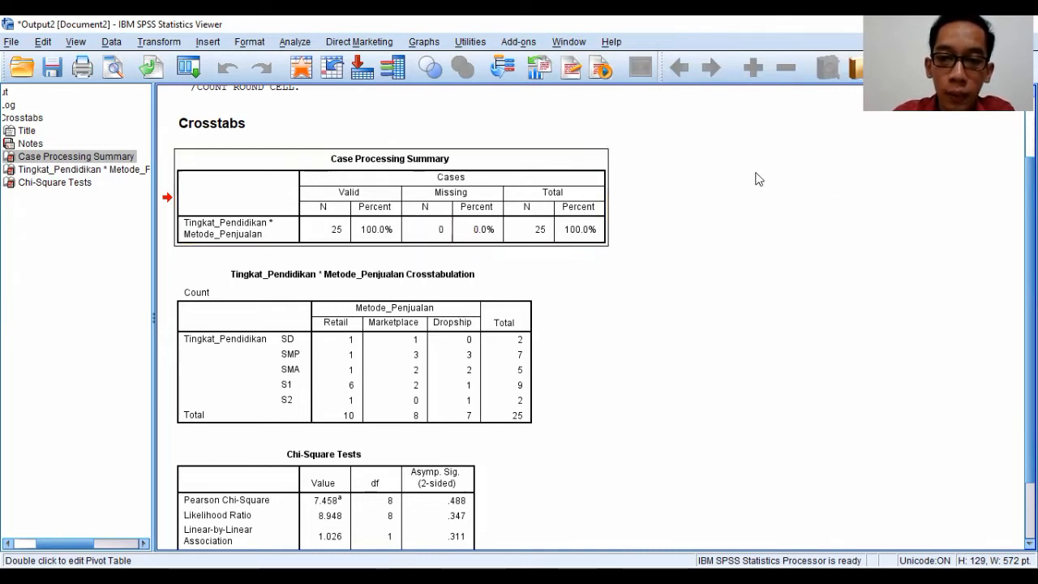
scroll(318, 253, "down", 1)
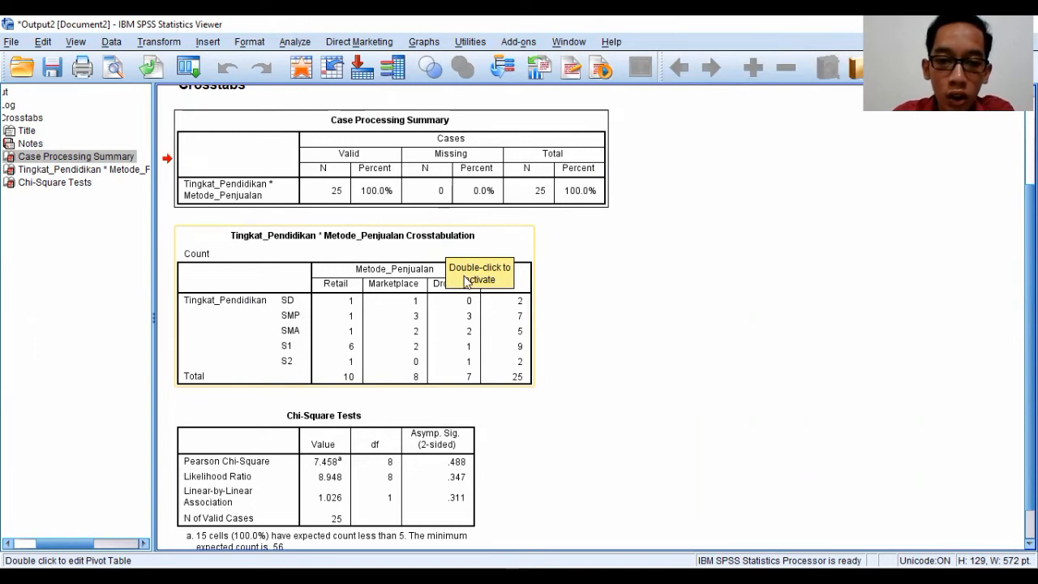
left_click(582, 286)
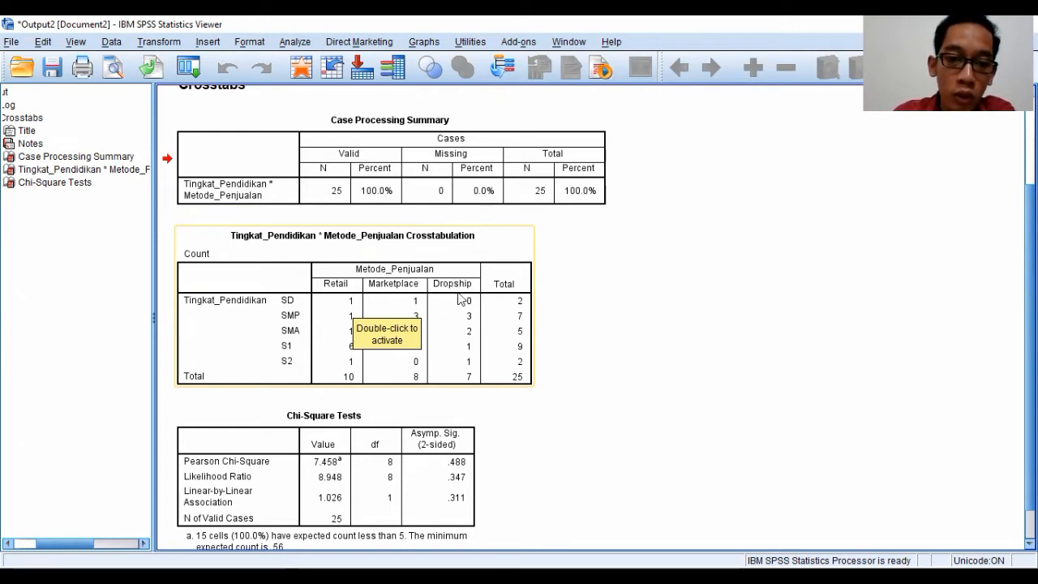
left_click(284, 321)
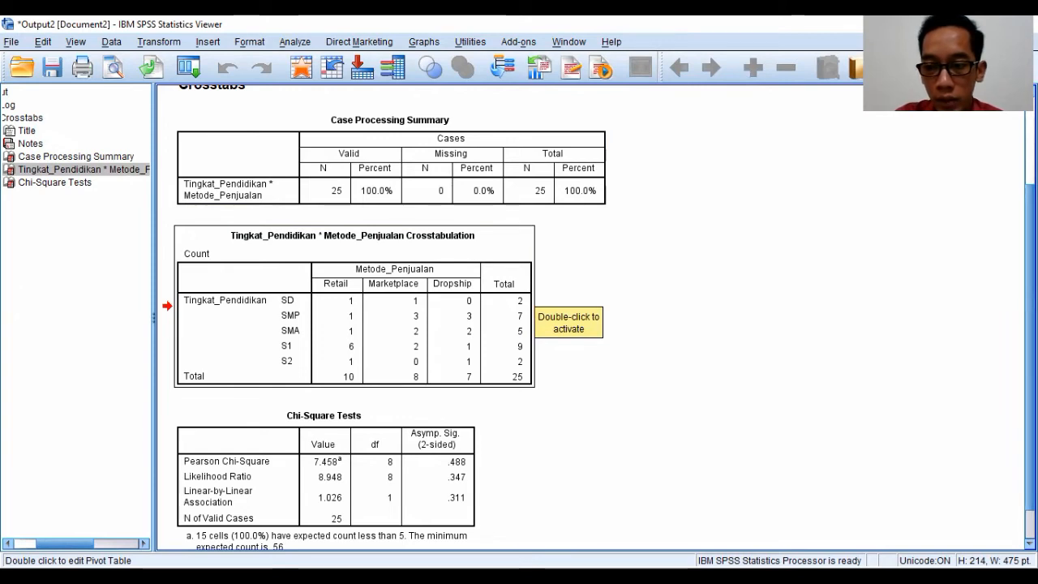
scroll(932, 341, "down", 1)
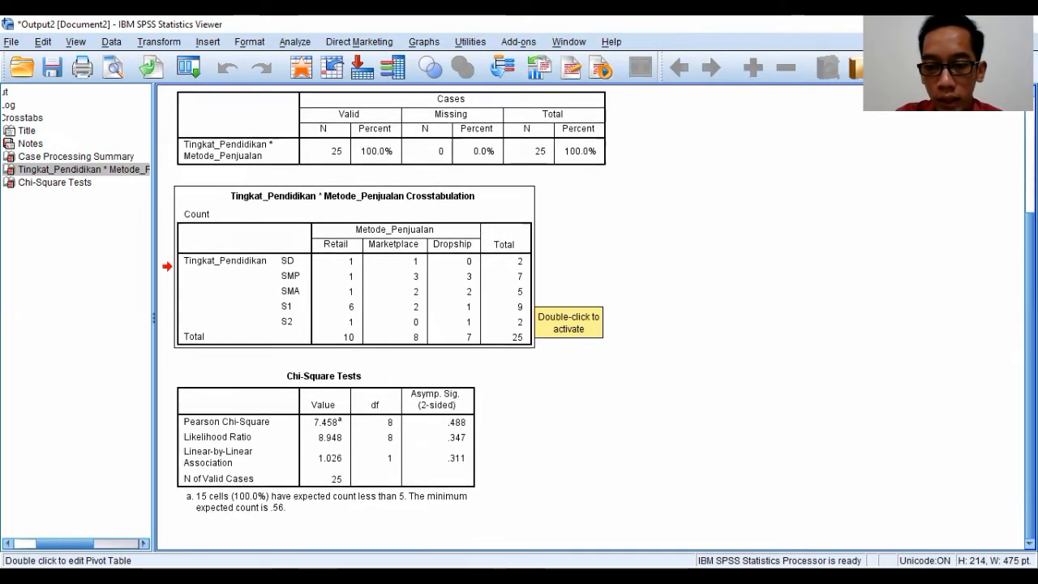
Examine the Pearson Chi-Square row and the Asymp. Sig. (2-sided) column in the Chi-Square Tests table.
left_click(310, 388)
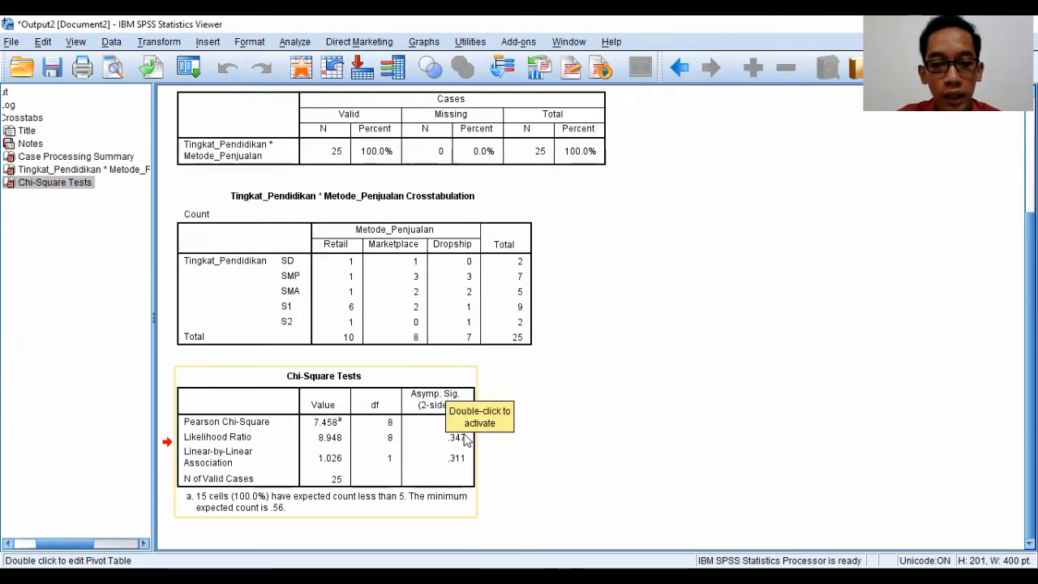
left_click(542, 461)
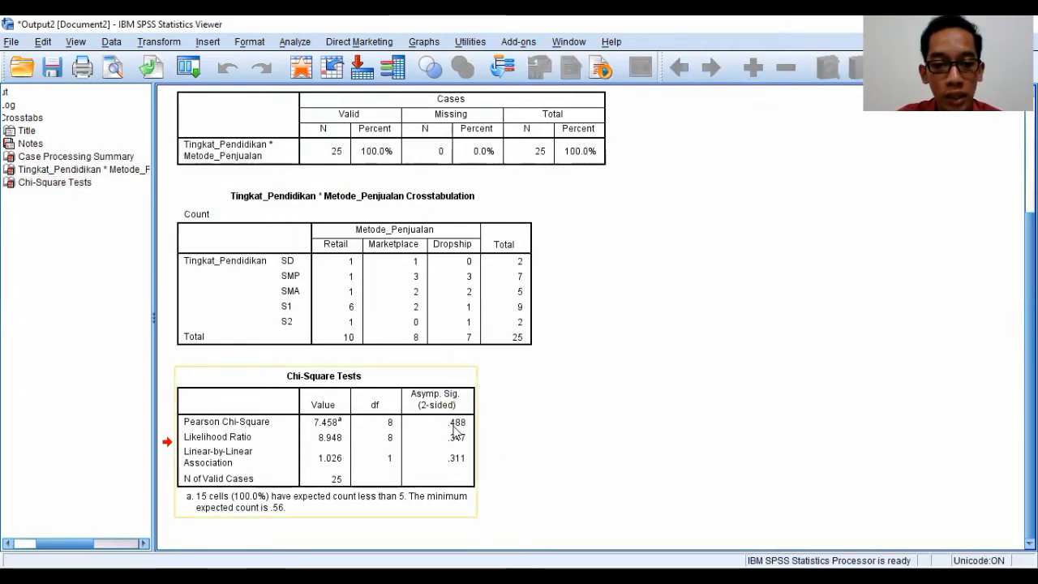
left_click(235, 427)
double_click(234, 427)
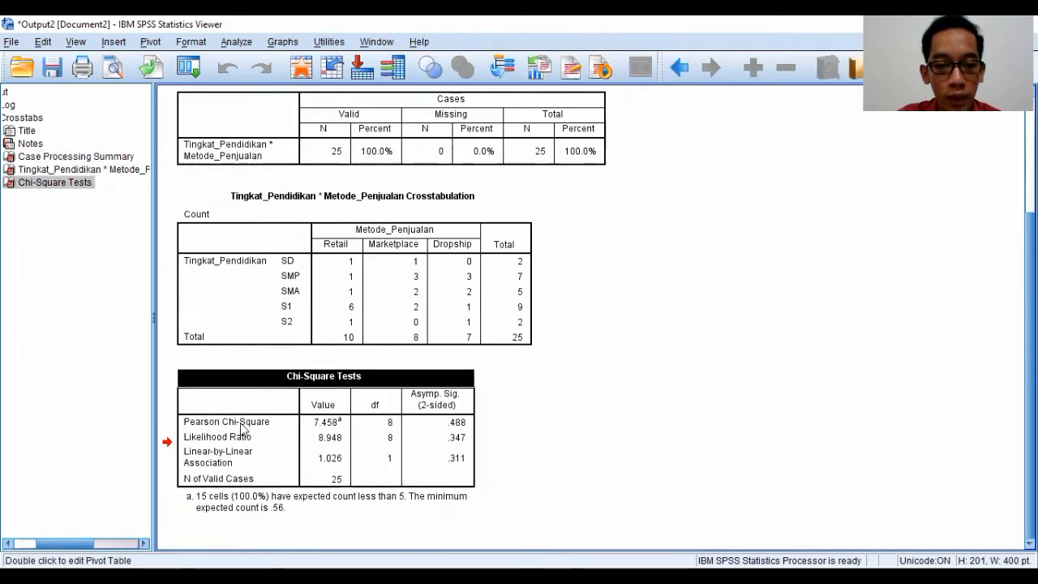
left_click(240, 425)
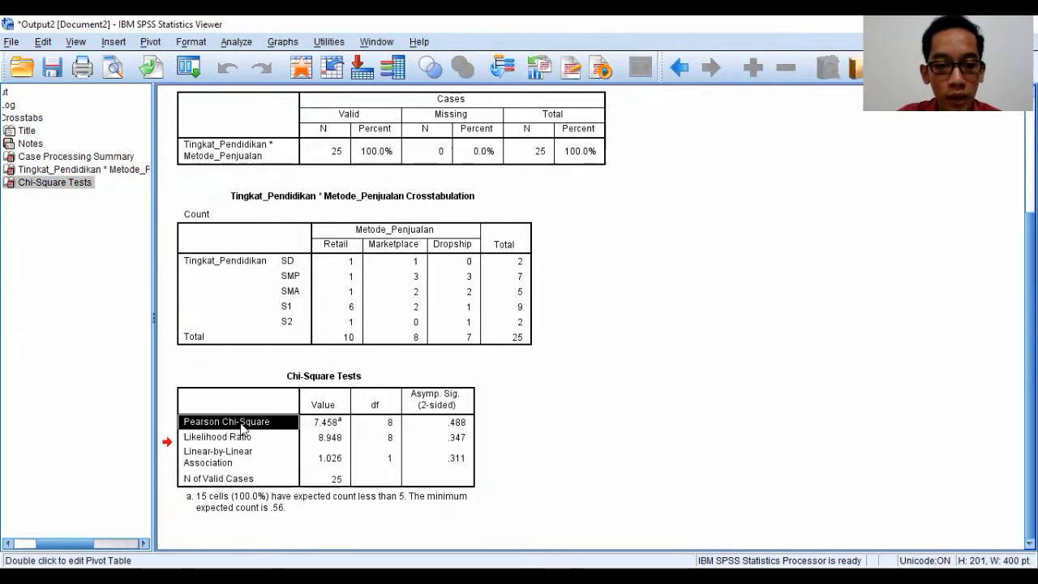
left_click(291, 427)
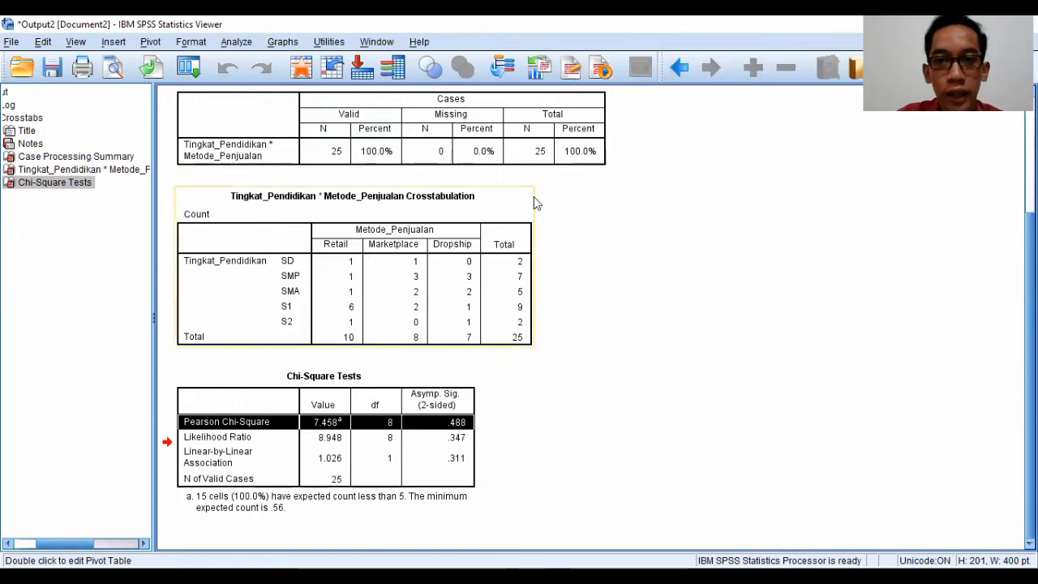
left_click(419, 403)
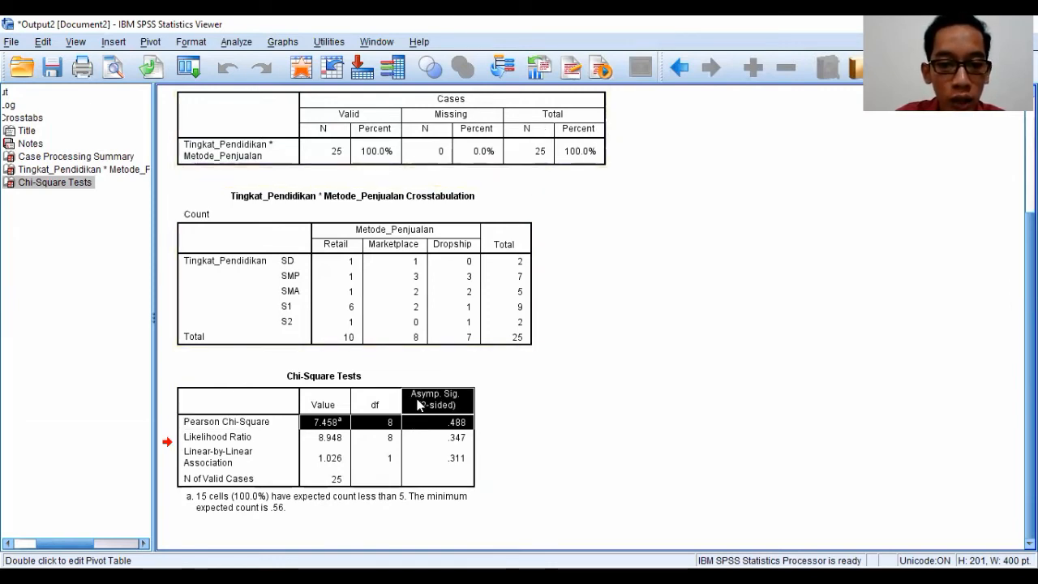
left_click(535, 391)
Copy the Chi-Square Tests table into the CROSSTABS Word document, between the H1 hypothesis and the PENGAMBILAN KEPUTUSAN heading.
left_click(330, 381)
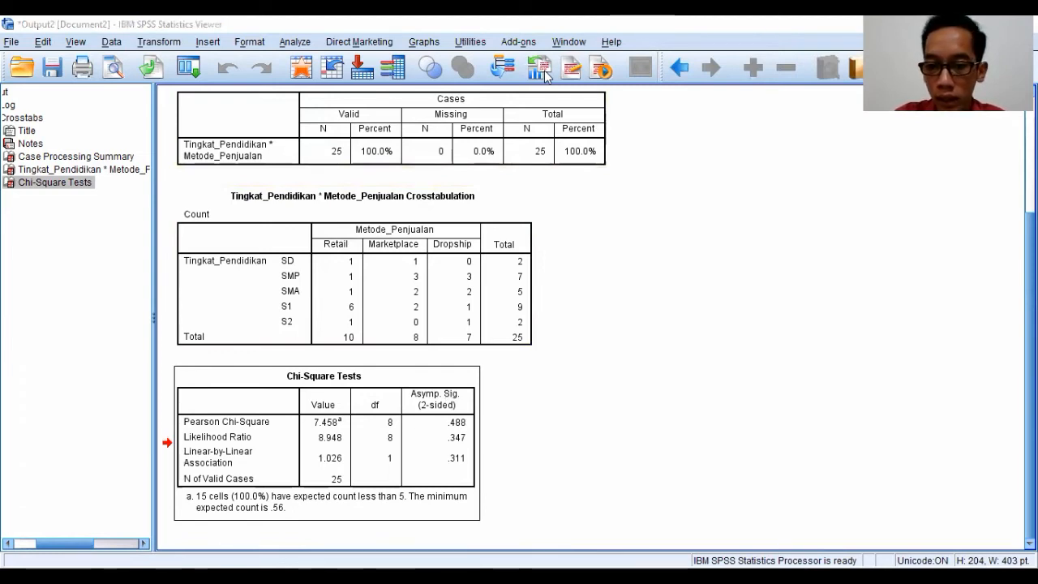
key("alt+Tab")
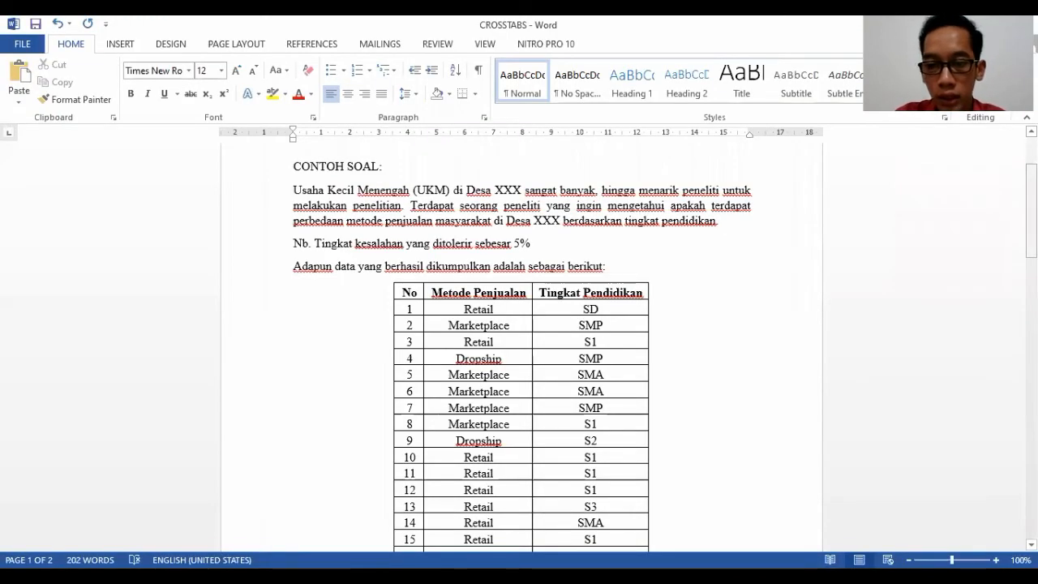
scroll(391, 303, "down", 20)
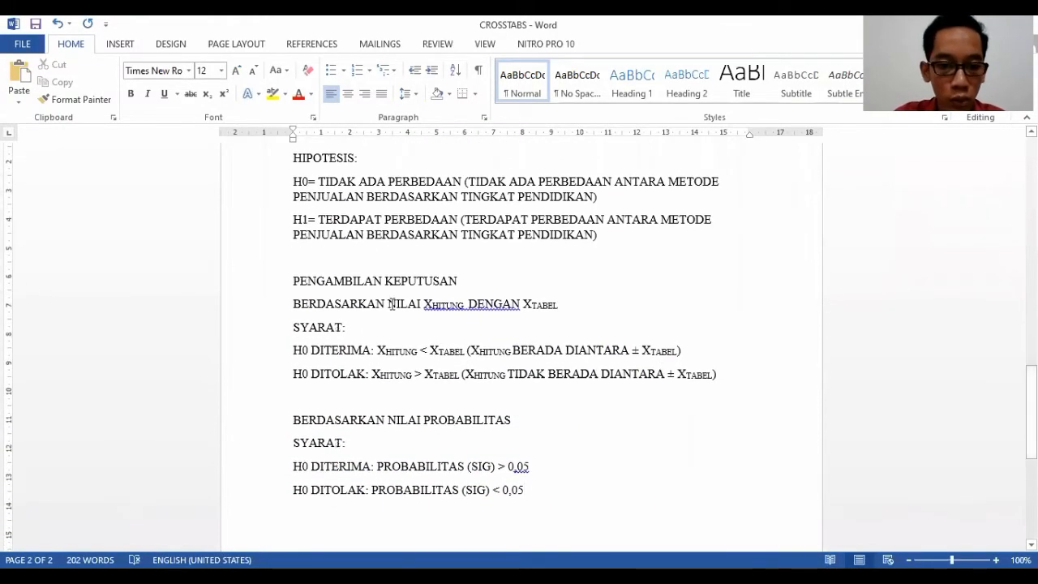
left_click(356, 260)
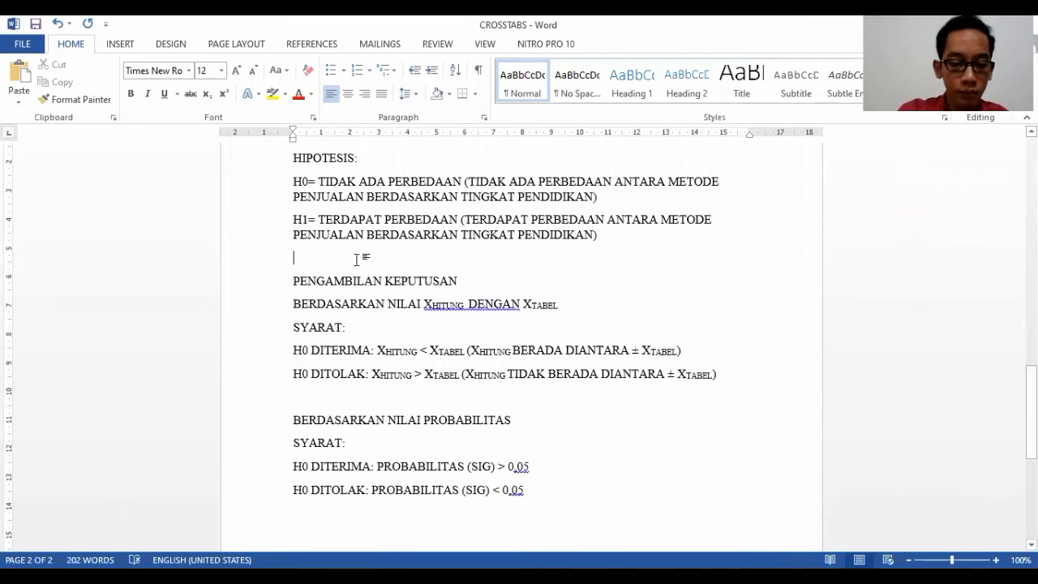
type("Chi-Square Tests \tValue\tdf\tAsymp. Sig. (2-sided) Pearson Chi-Square\t7.458a\t8\t.488 Likelihood Ratio\t8.948\t8\t.347 Linear-by-Linear Association\t1.026\t1\t.311 N of Valid Cases\t25 a. 15 cells (100.0%) have expected count less than 5. The minimum expected count is .56.")
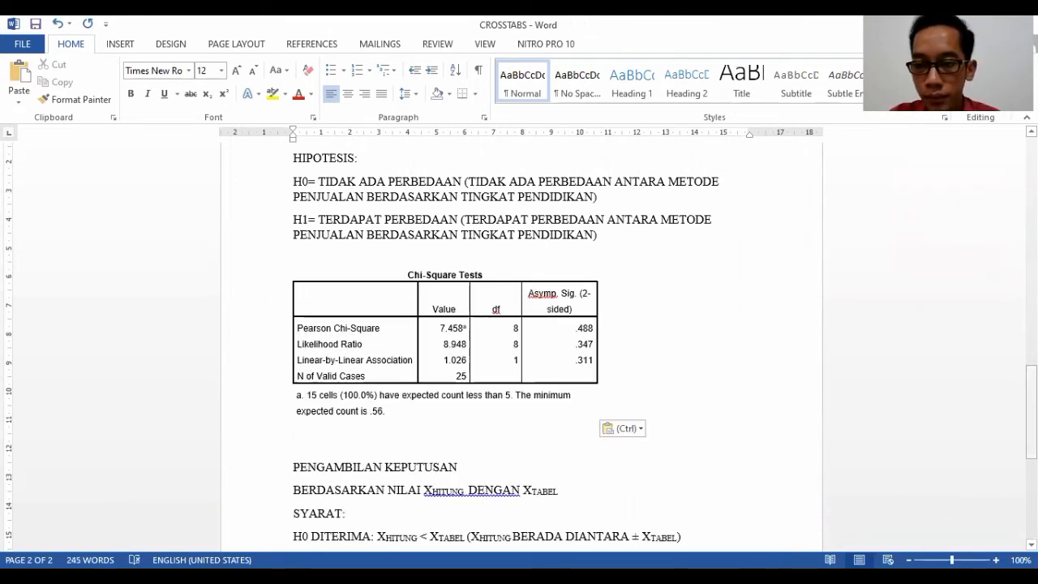
Add the line "XHITUNG: 7,485" with HITUNG in subscript, below the XHITUNG and XTABEL decision conditions.
scroll(626, 301, "down", 4)
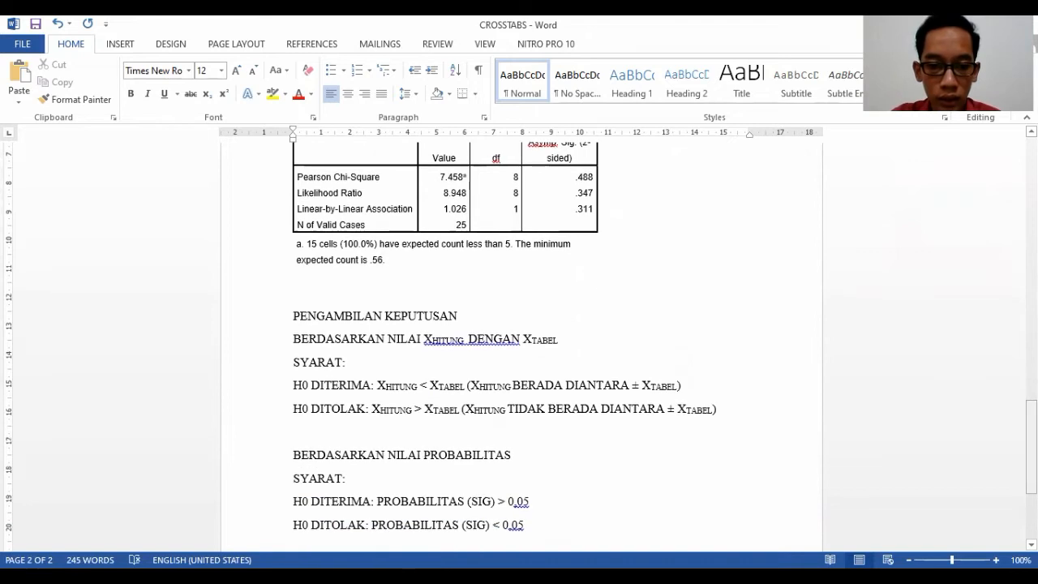
left_click(352, 430)
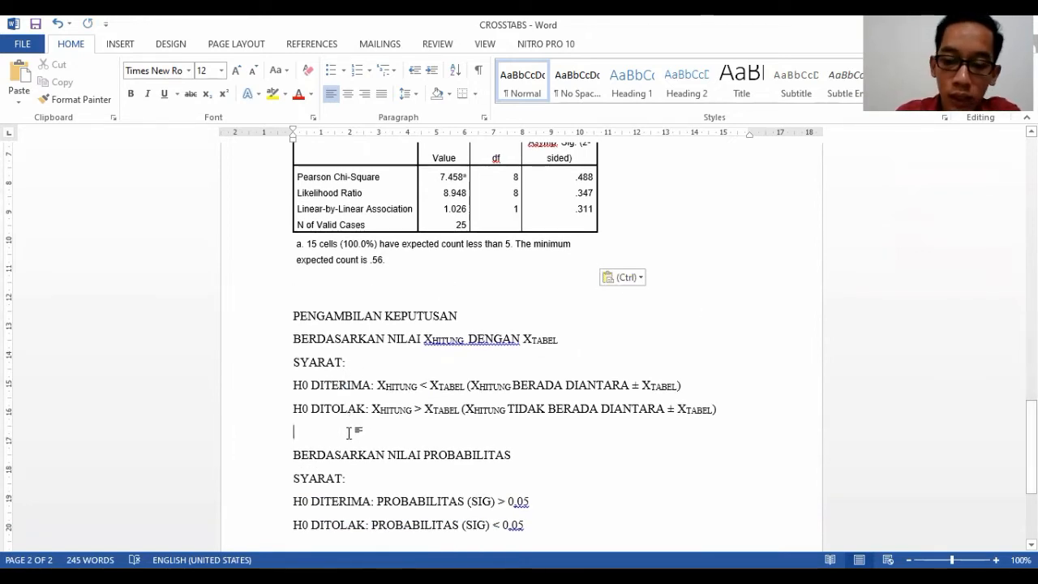
key("Return")
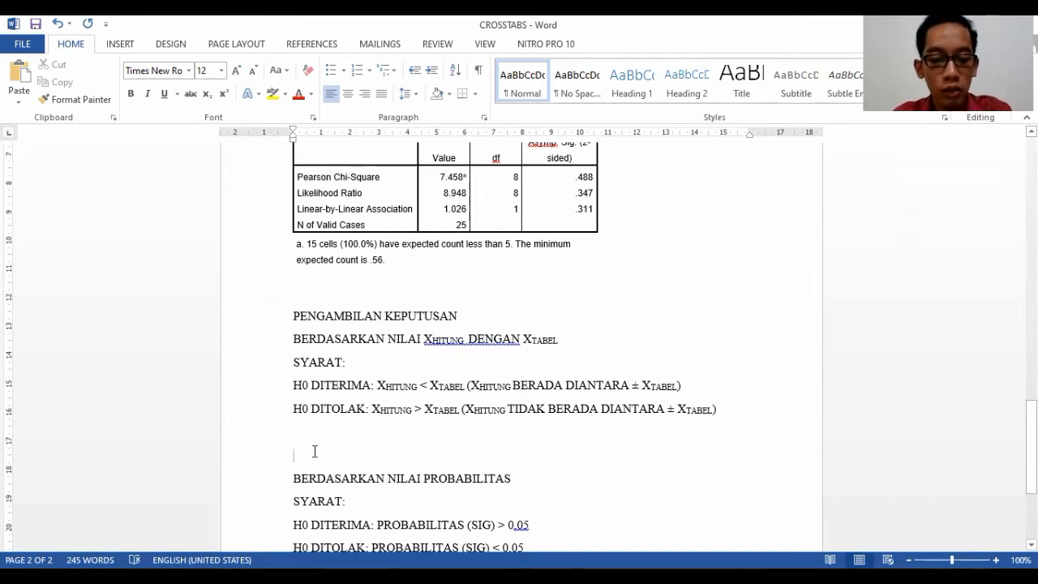
type("X")
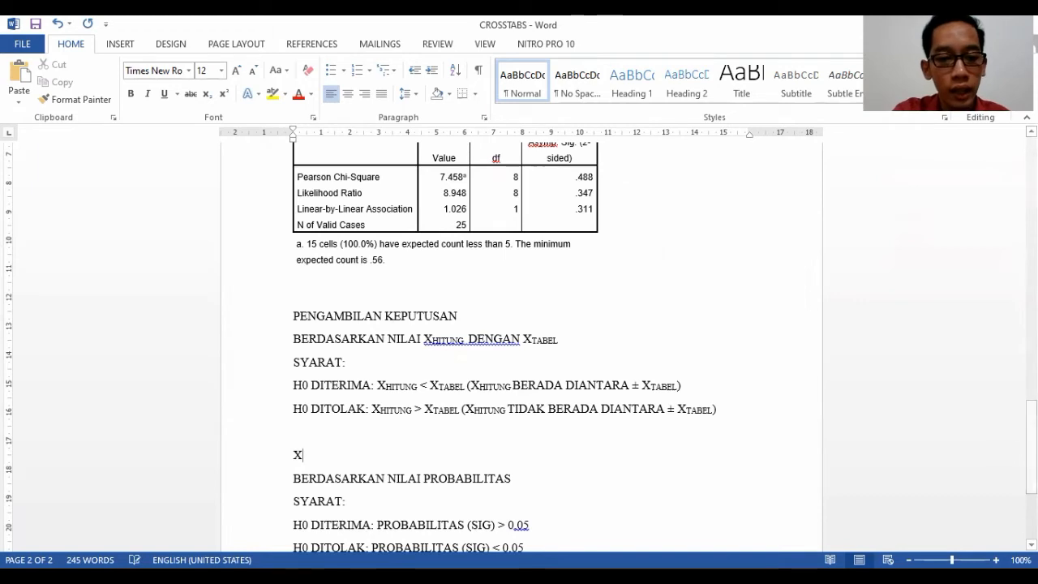
left_click(203, 98)
type("HITUNG")
left_click(209, 98)
type(":")
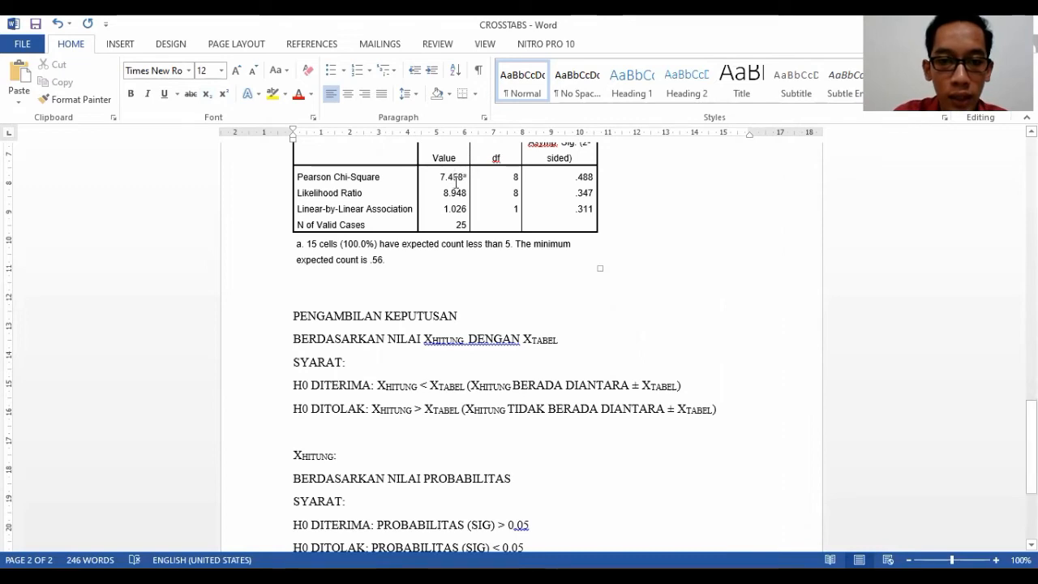
type("7")
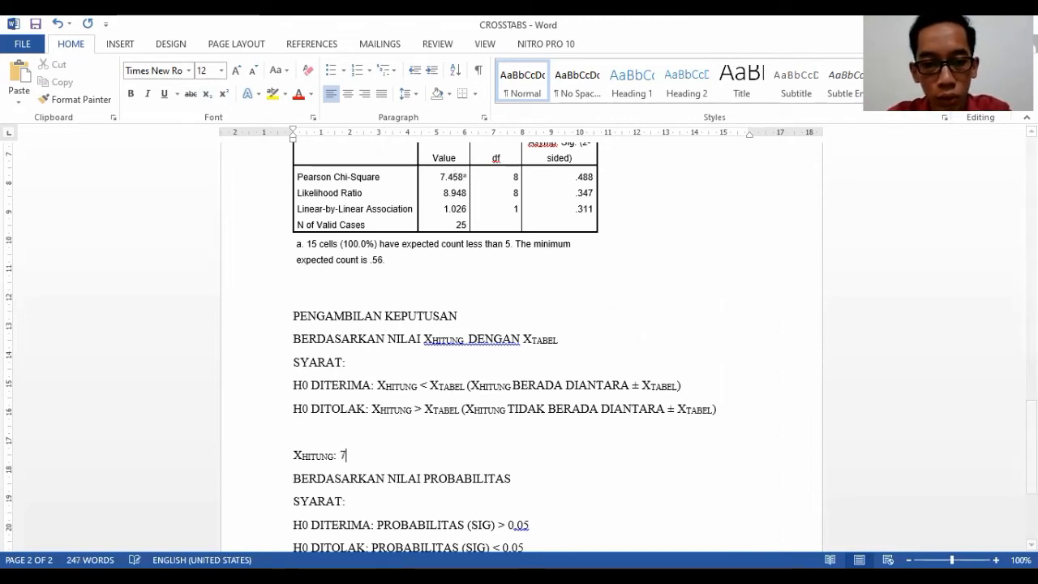
type(",485")
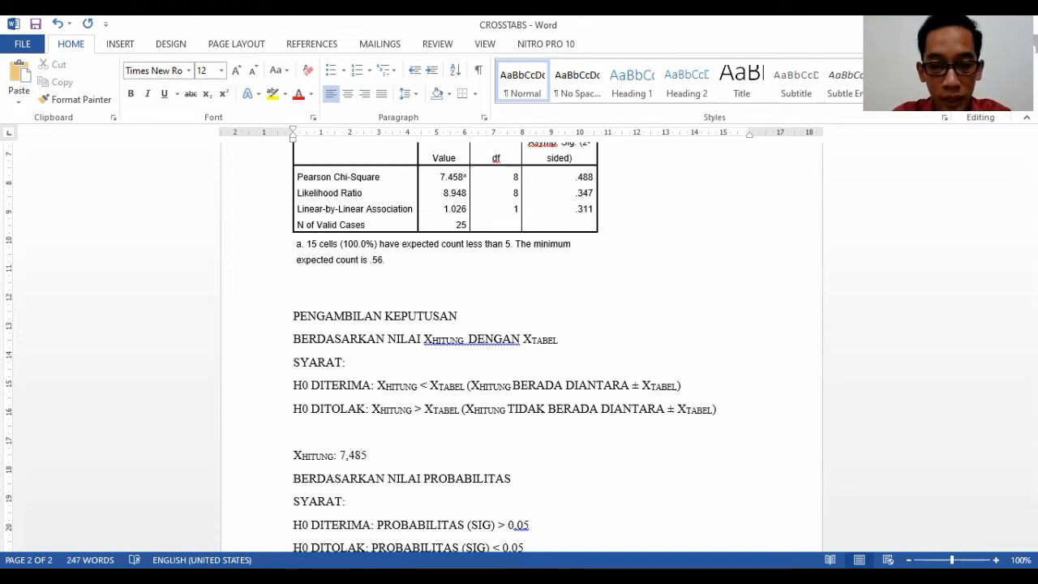
Add the line "XTABEL: (?,?)" with TABEL in subscript, leaving a blank line below the XHITUNG value.
key("Return")
key("Return")
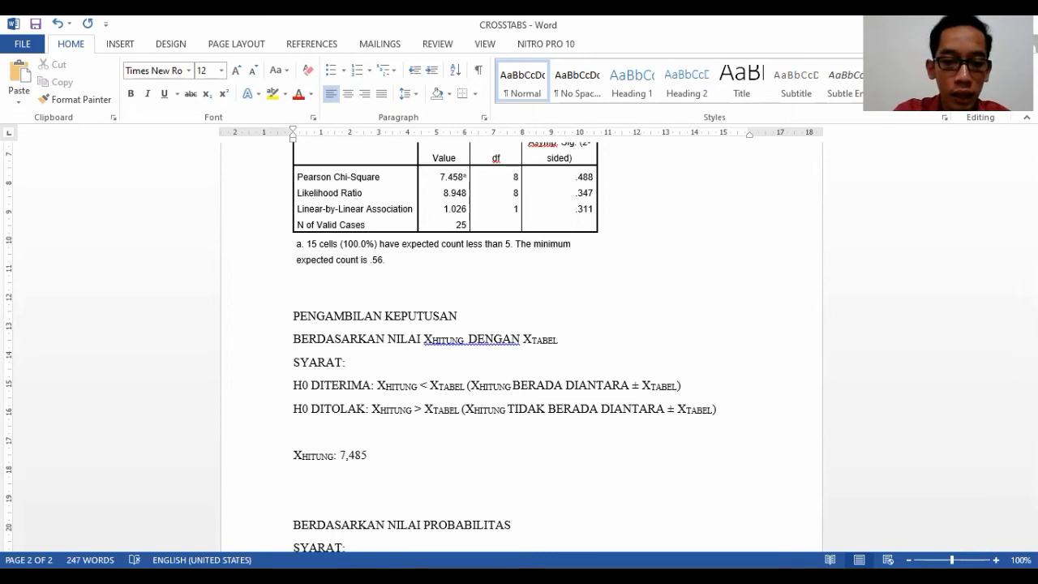
left_click(208, 93)
type("TABEL")
left_click(208, 93)
type(":")
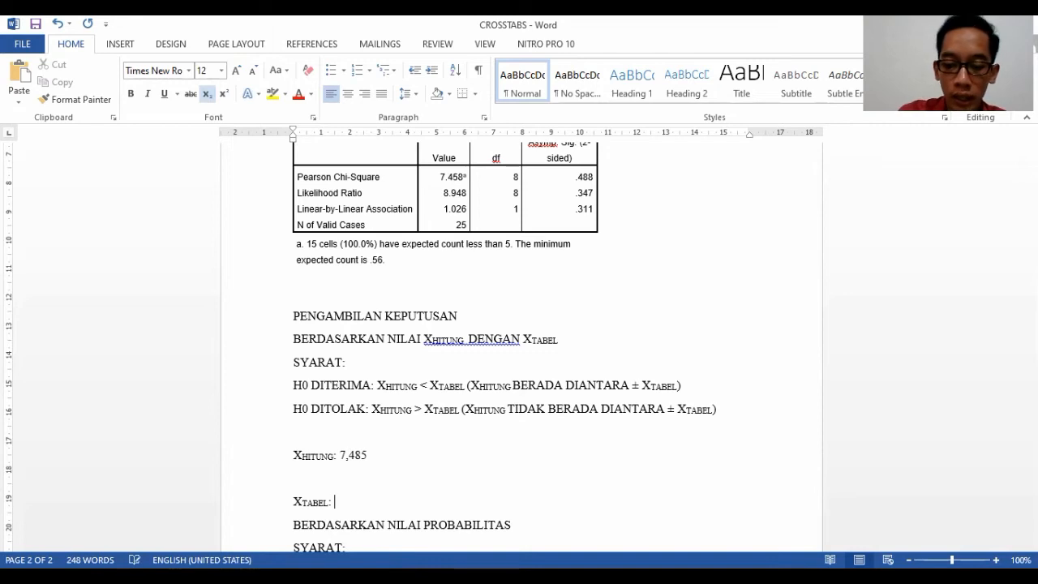
type(" (")
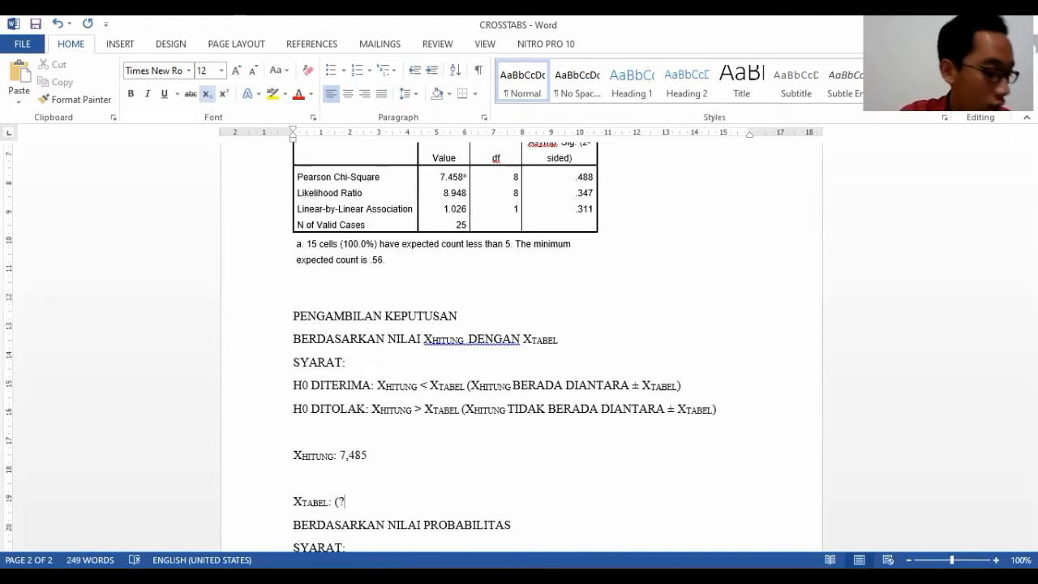
type("?")
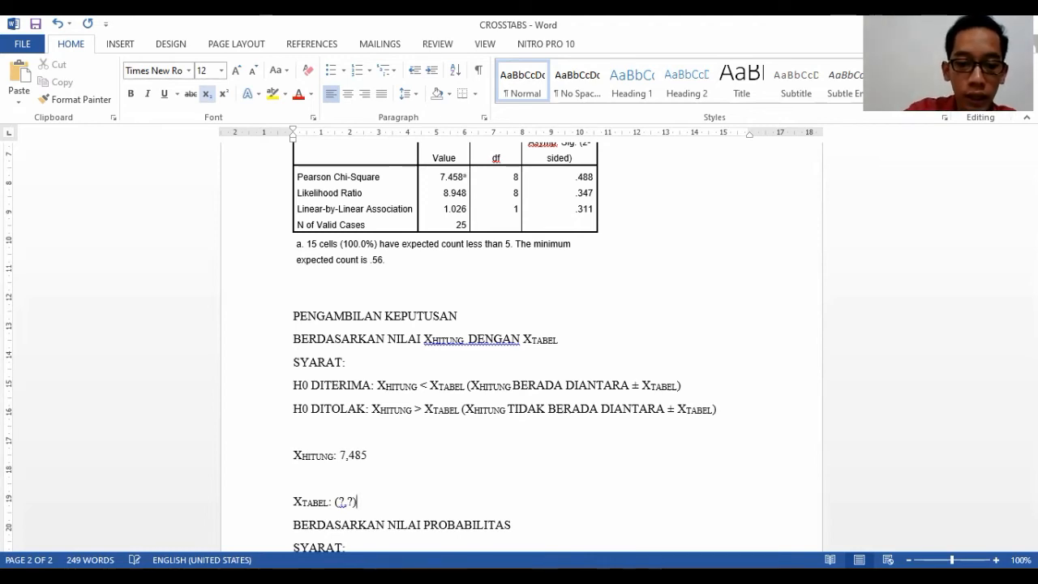
type(")")
Add the line "?1: TINGKAT KESALAHAN = 5%" directly below the XTABEL line.
key("Return")
type("?1")
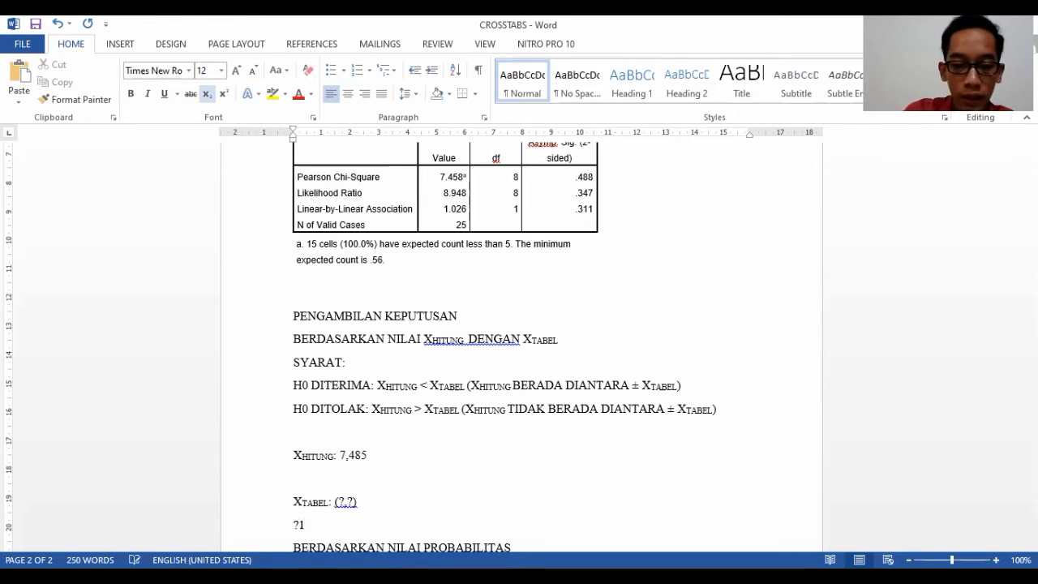
type(": TI")
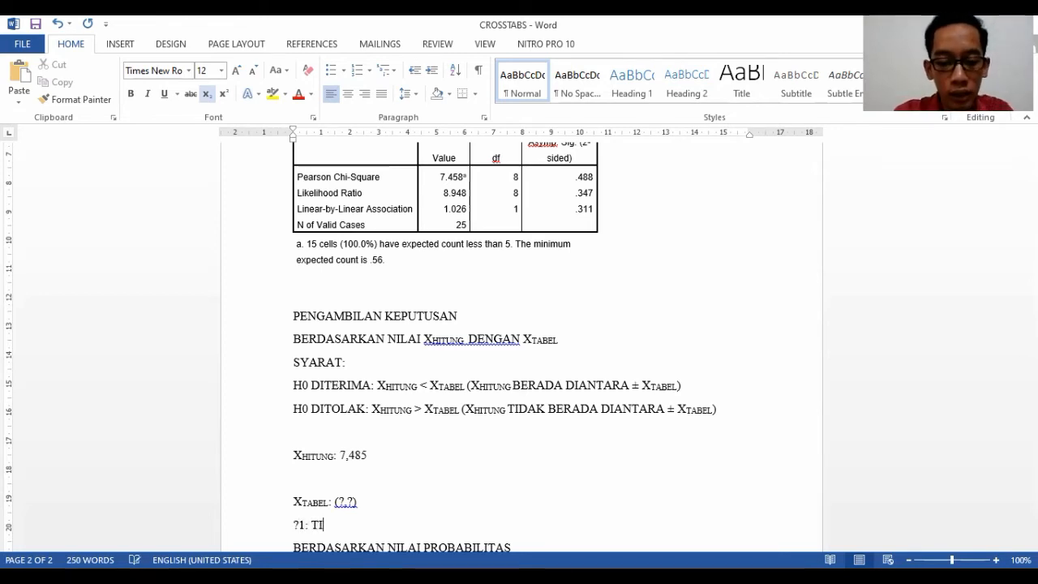
type("NGKAT KESALAHAN")
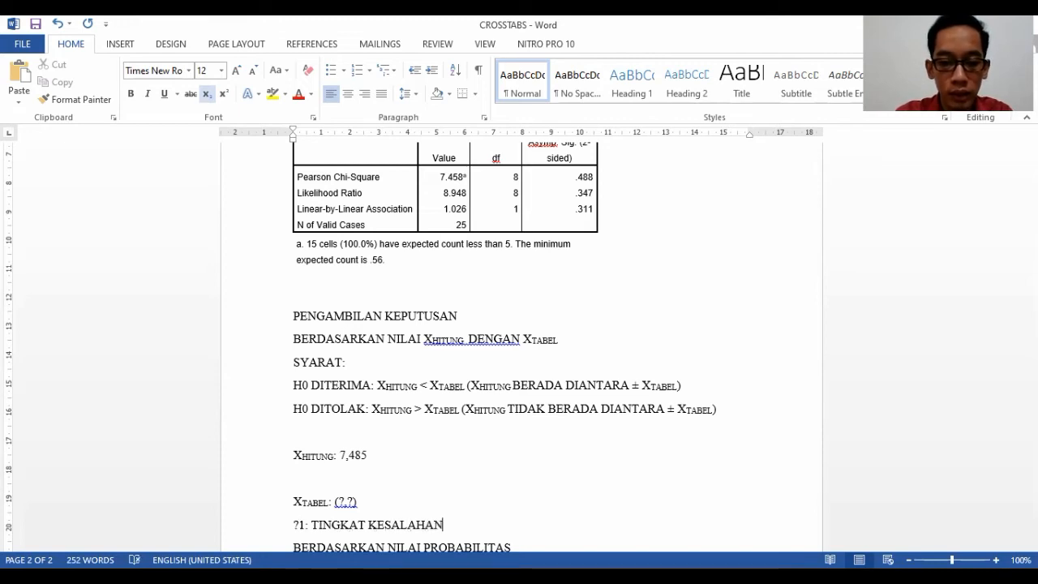
type(" = 5%")
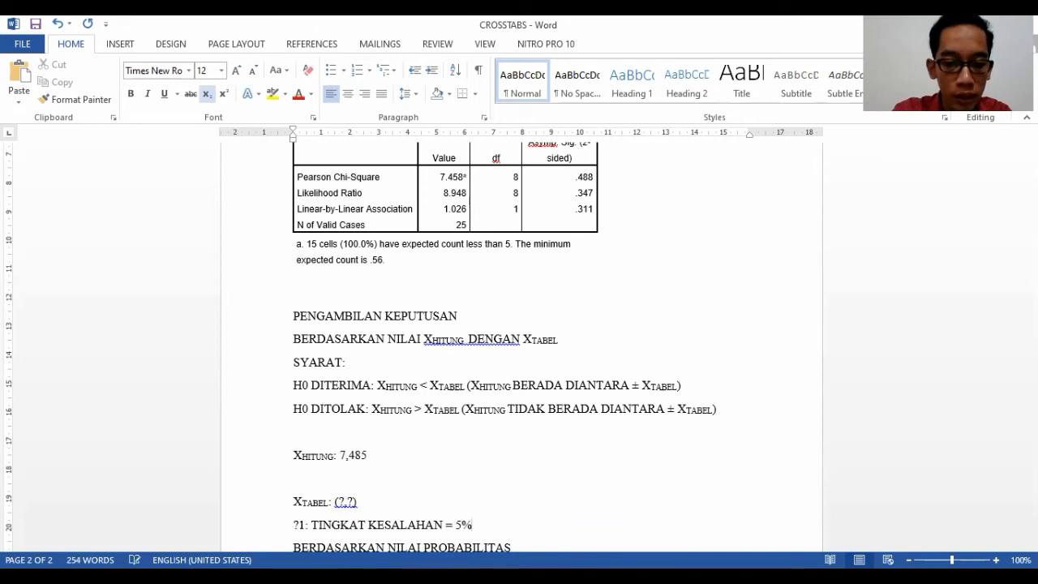
Add the calculation line "100% - 5% = 95%" below the TINGKAT KESALAHAN line.
key("Return")
type("1")
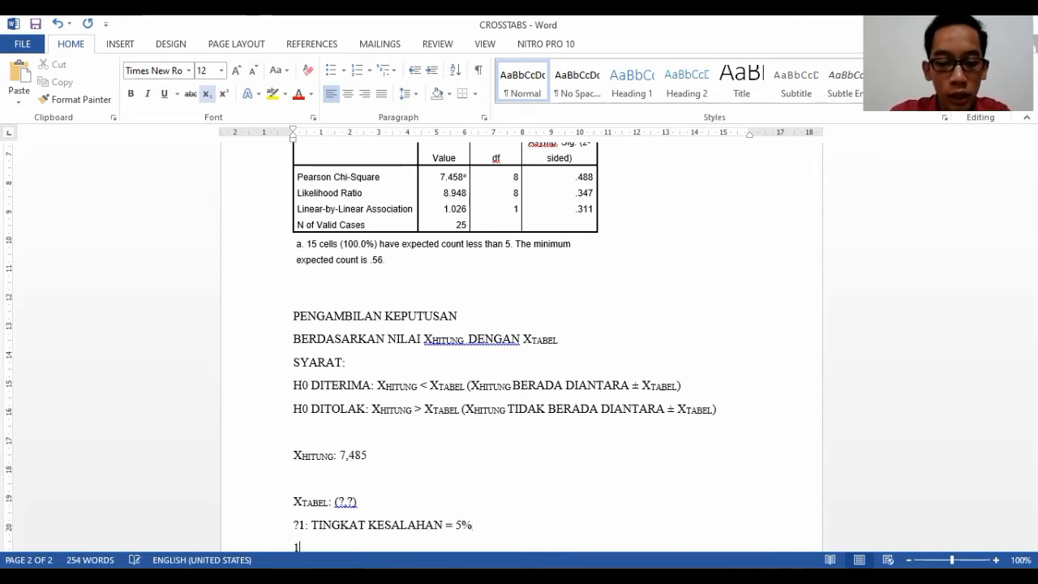
type("00%")
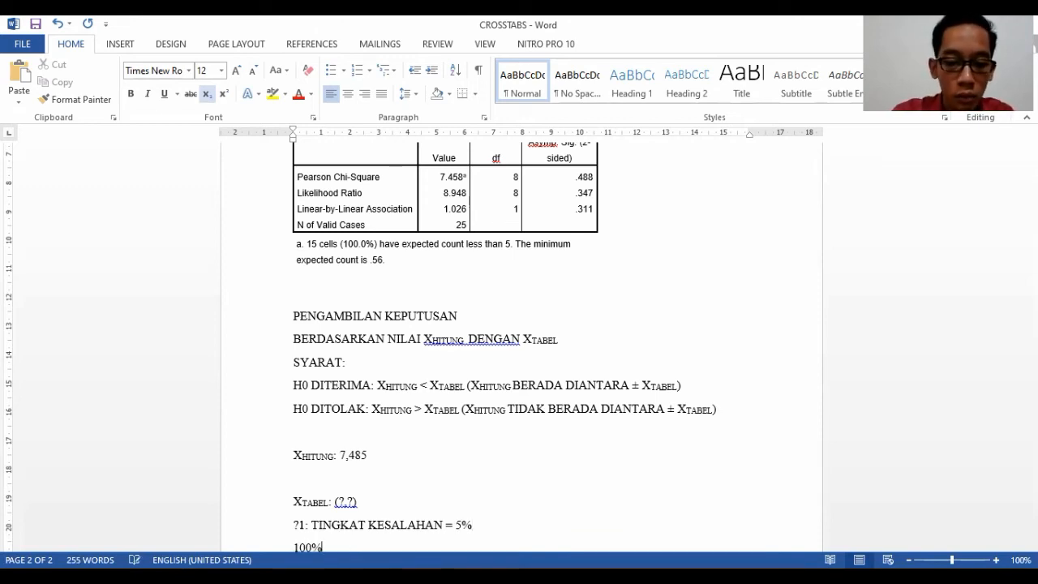
type(" - 5%")
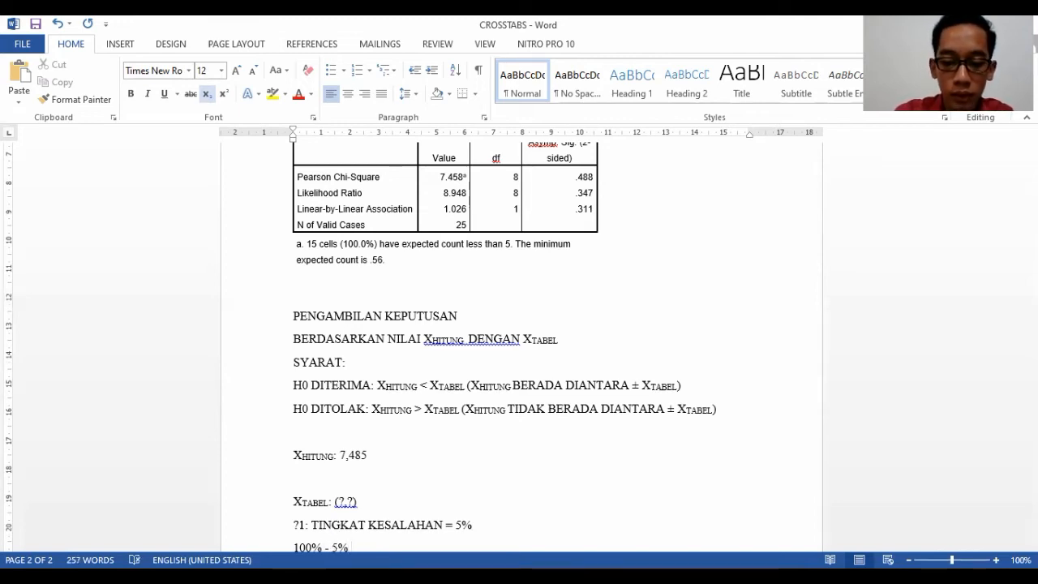
type(" = 95%")
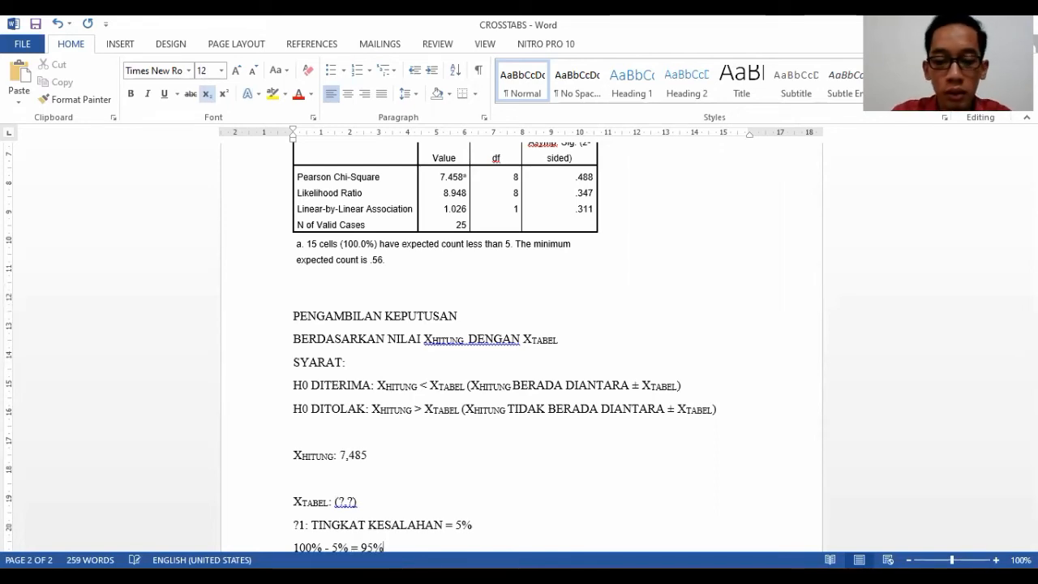
Extend the TINGKAT KESALAHAN line with ": 2 = 2,5%" so the 5% error level is halved.
scroll(519, 341, "down", 2)
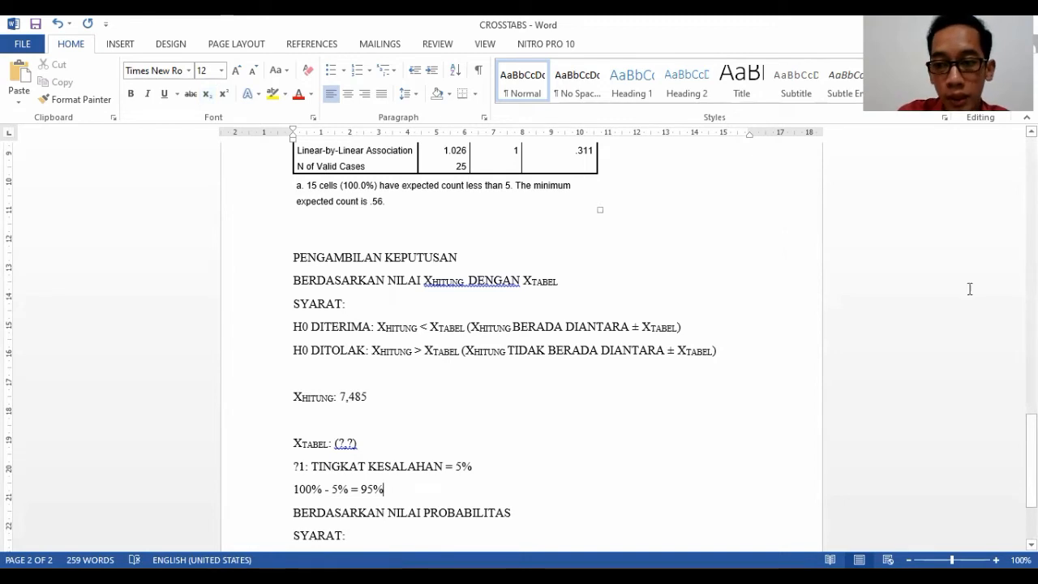
scroll(592, 173, "up", 2)
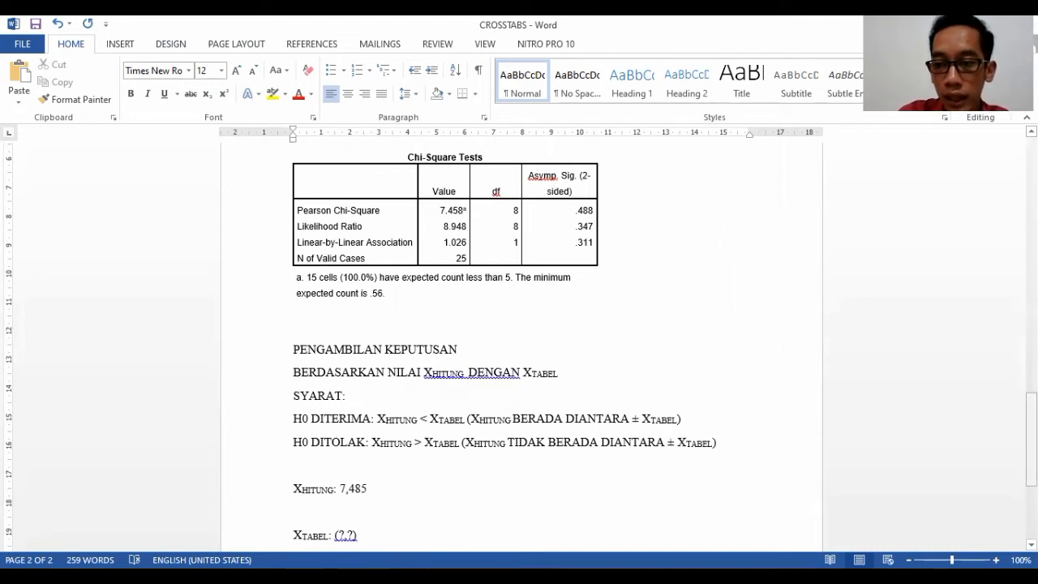
scroll(630, 352, "down", 5)
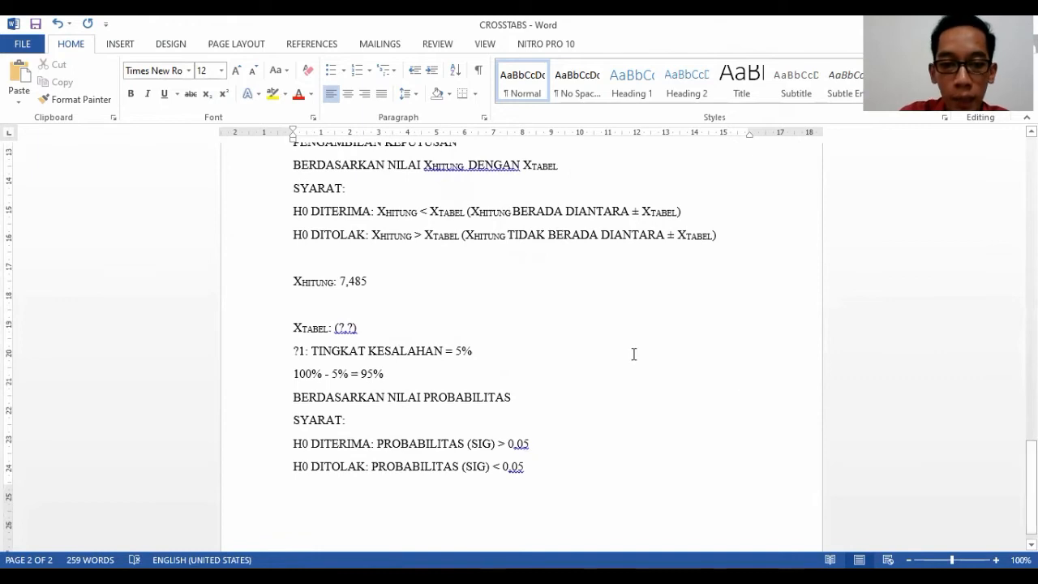
left_click(478, 350)
key("Return")
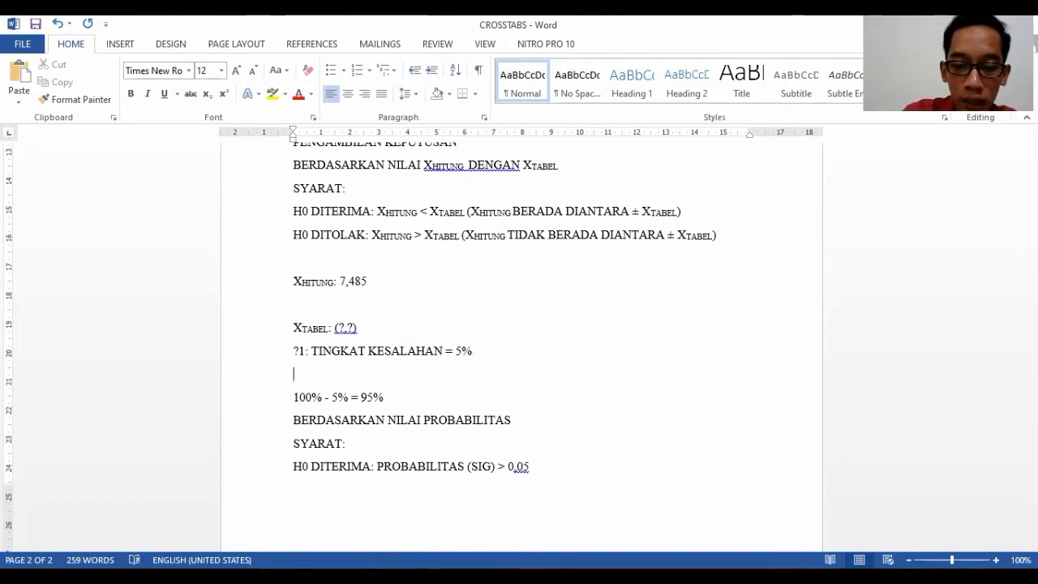
key("BackSpace")
type(": 2")
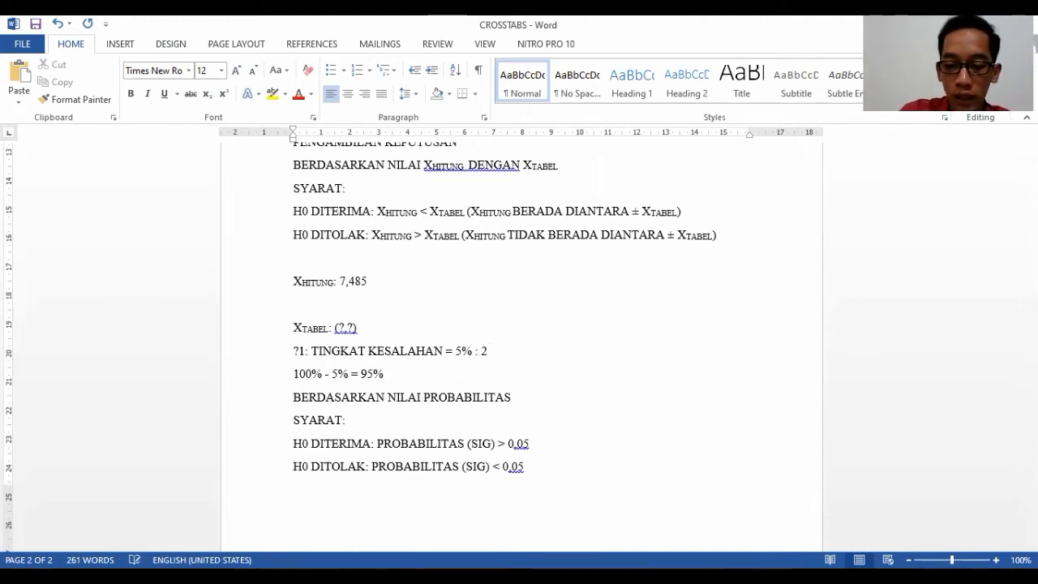
type(" +")
key("BackSpace")
type("= 2,5%")
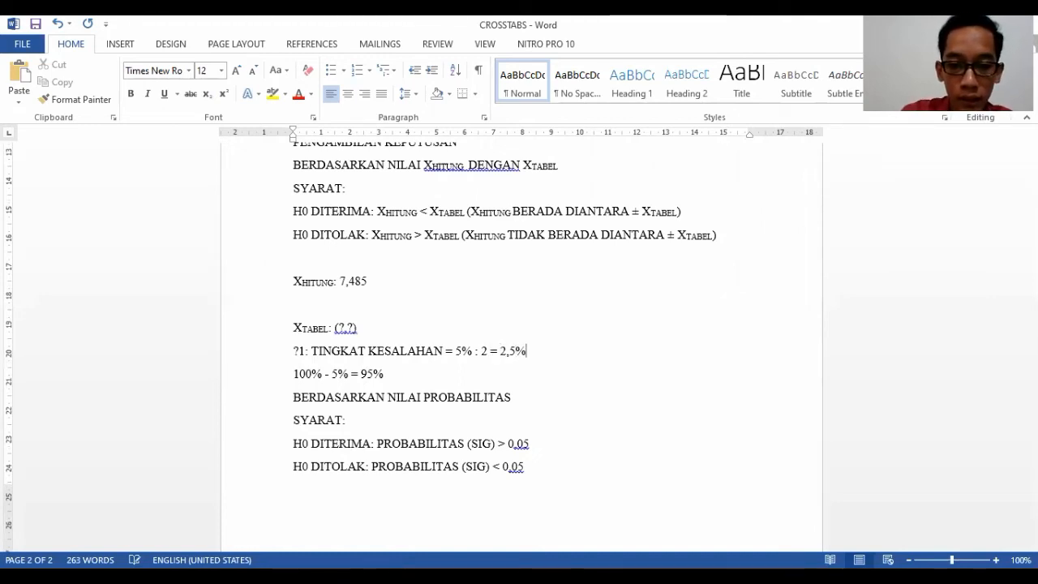
Revise the calculation below the TINGKAT KESALAHAN line to read "100% - 2,5% = 97,5% = 0.975".
double_click(335, 373)
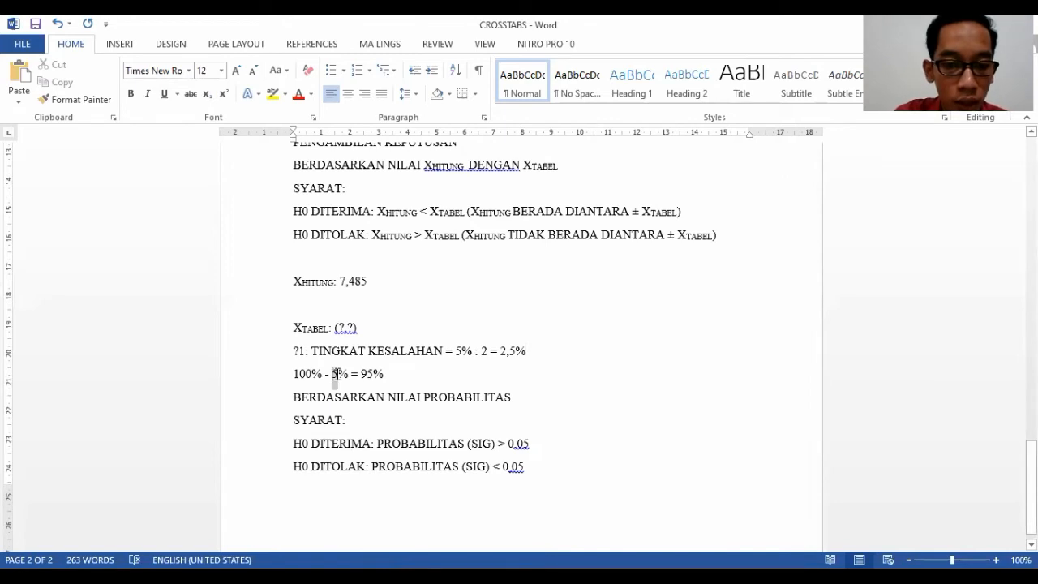
type("2,5")
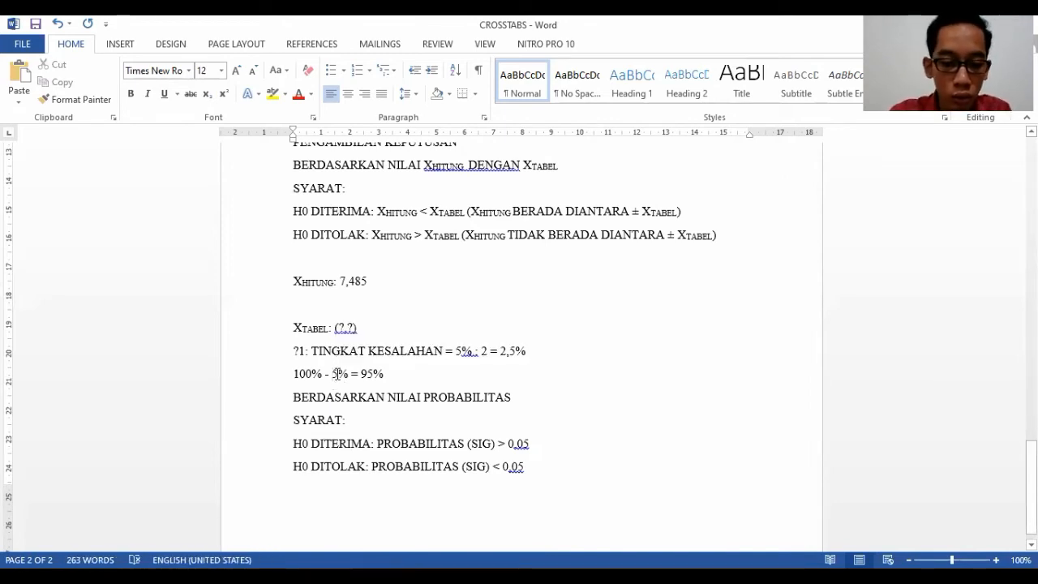
left_click(375, 374)
type("7,")
left_click(433, 377)
type("= (")
type(".975")
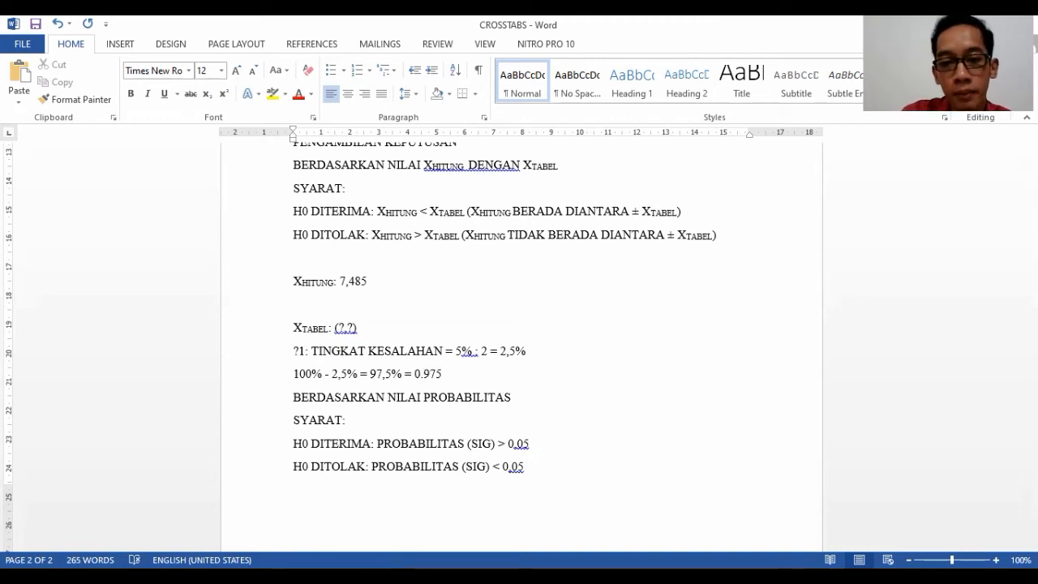
Add the line "?2: (r-1)(k-1) =" below the 0.975 calculation, with r and k in lowercase.
key("Return")
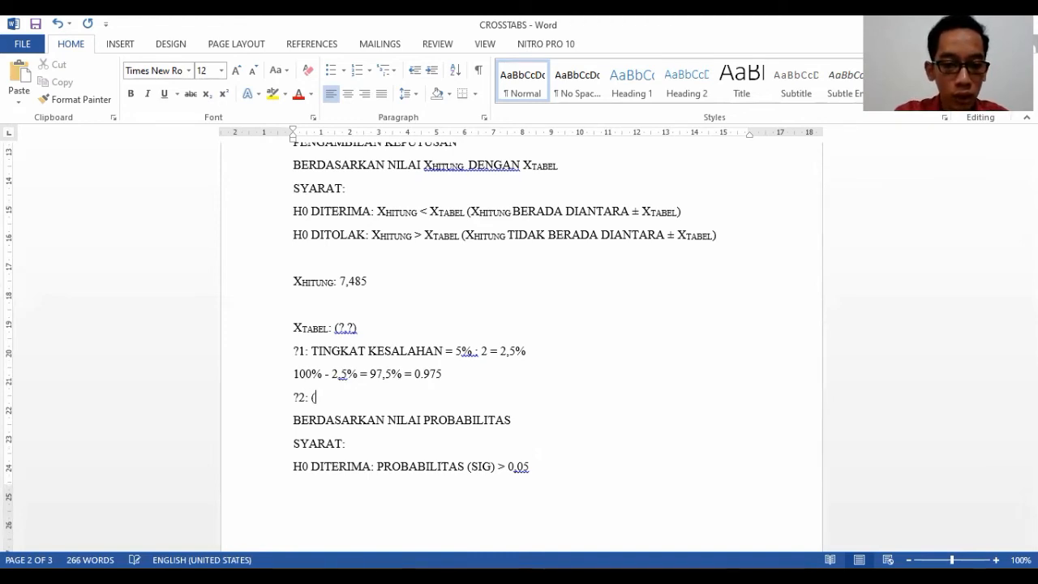
type("R-")
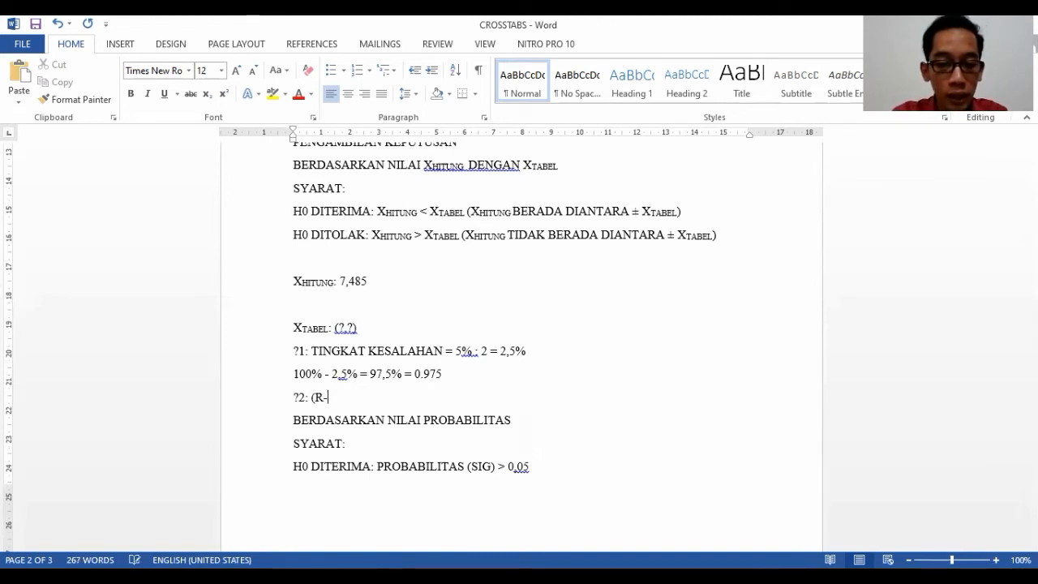
key("BackSpace")
key("BackSpace")
key("BackSpace")
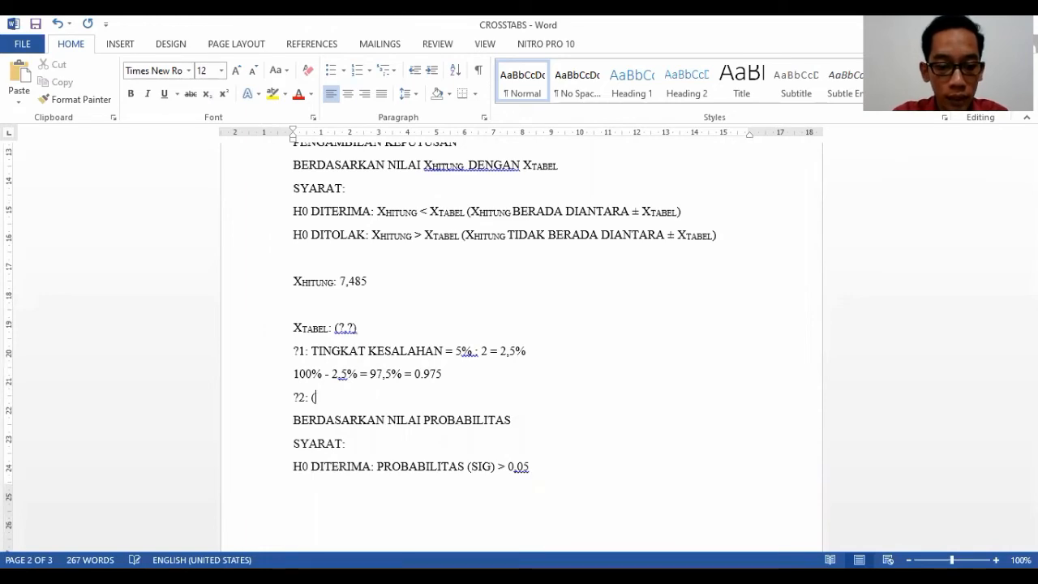
type("r-1")
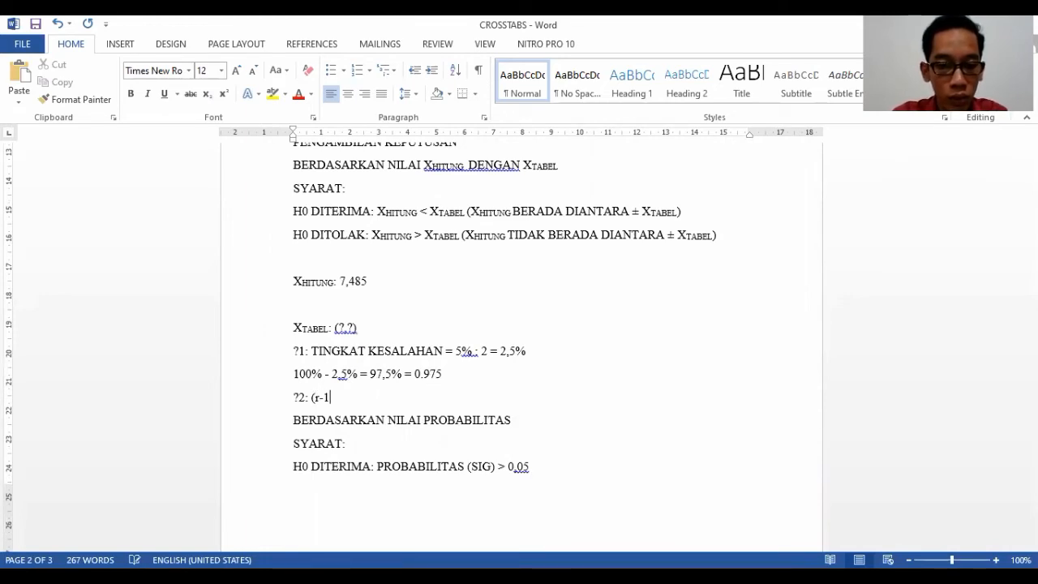
type(")(")
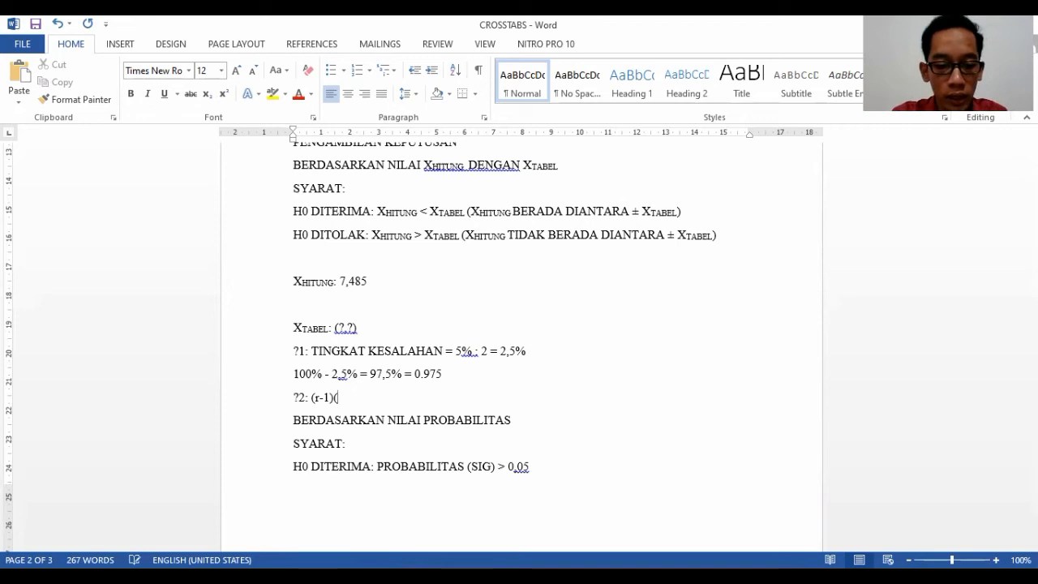
type("r-")
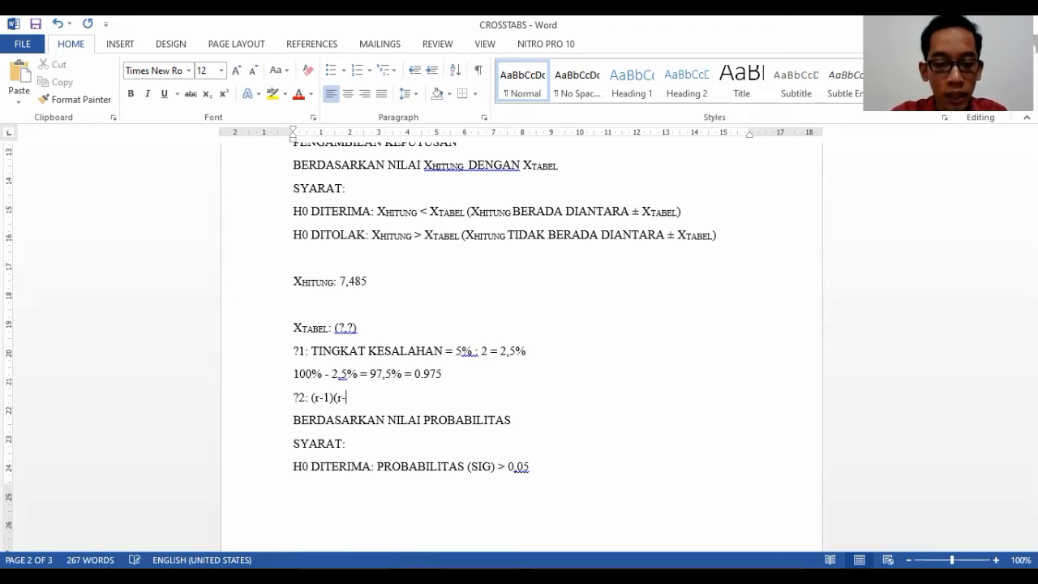
key("BackSpace")
key("BackSpace")
key("BackSpace")
type("k-1)")
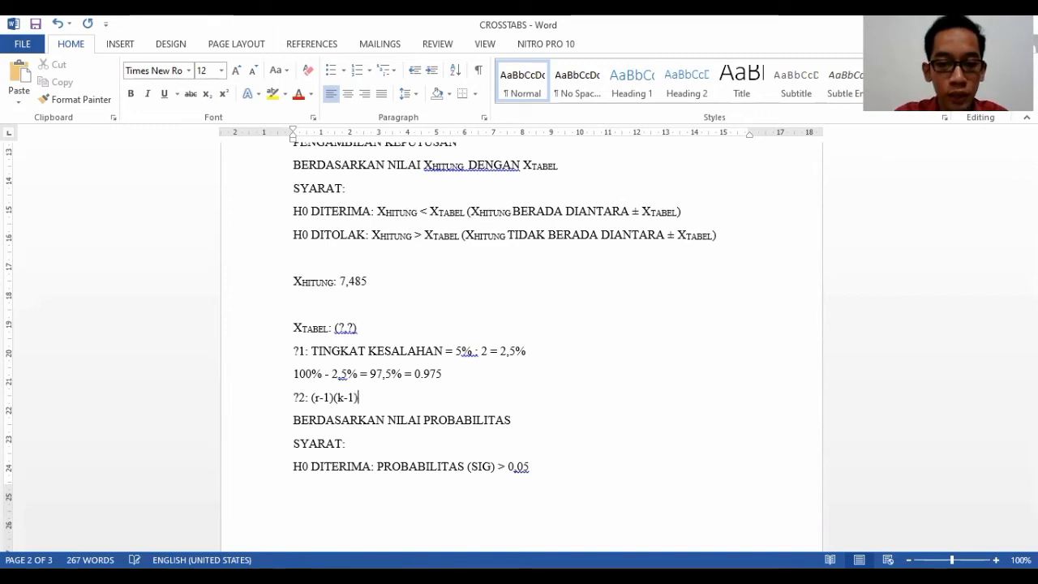
key("Return")
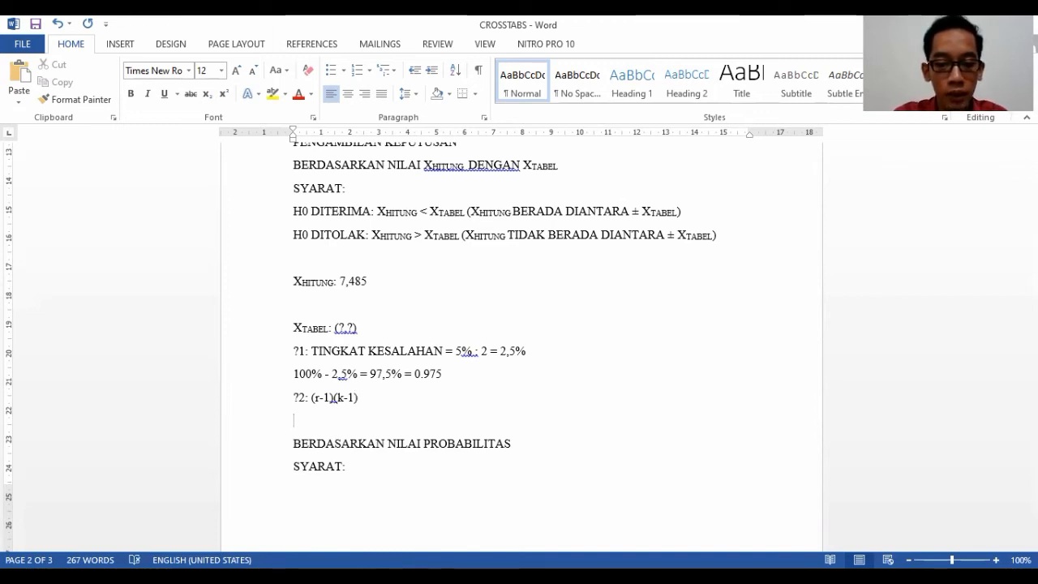
key("BackSpace")
type("=")
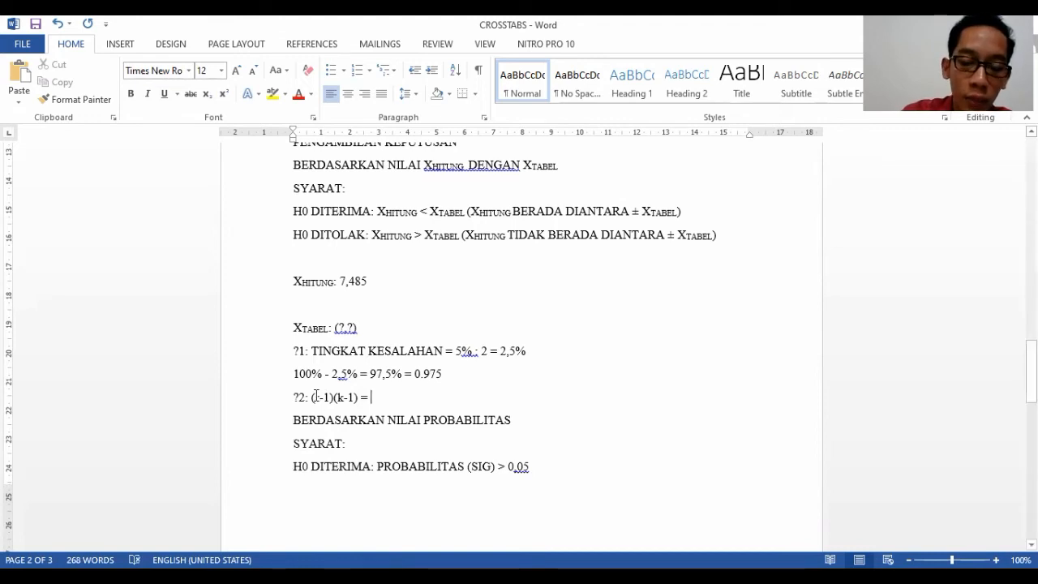
Check the Tingkat_Pendidikan rows in the SPSS crosstabulation and add "(5-1)" to the ?2 line in the Word document.
left_click_drag(1031, 370, 1030, 330)
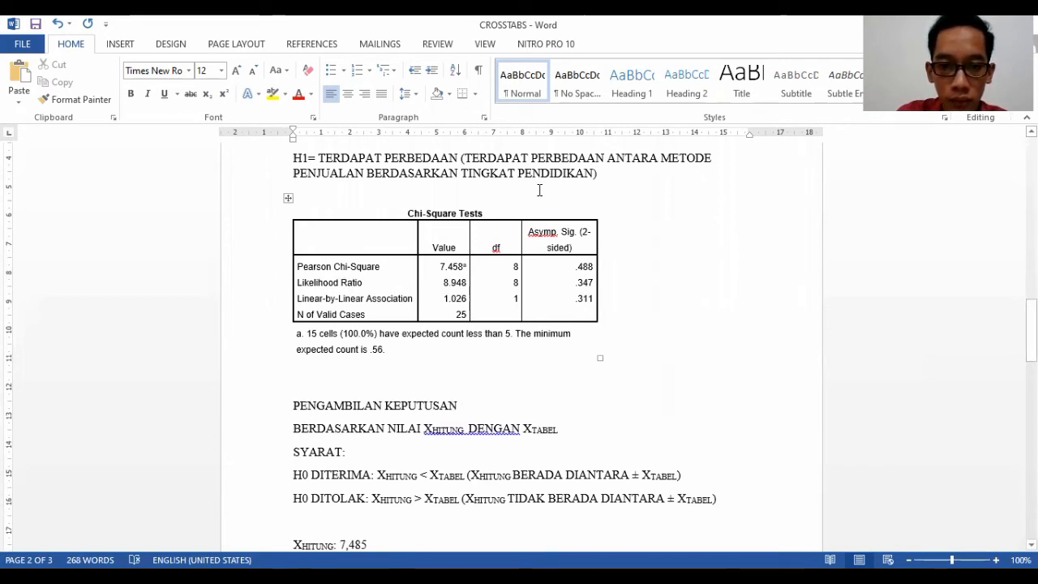
key("alt+Tab")
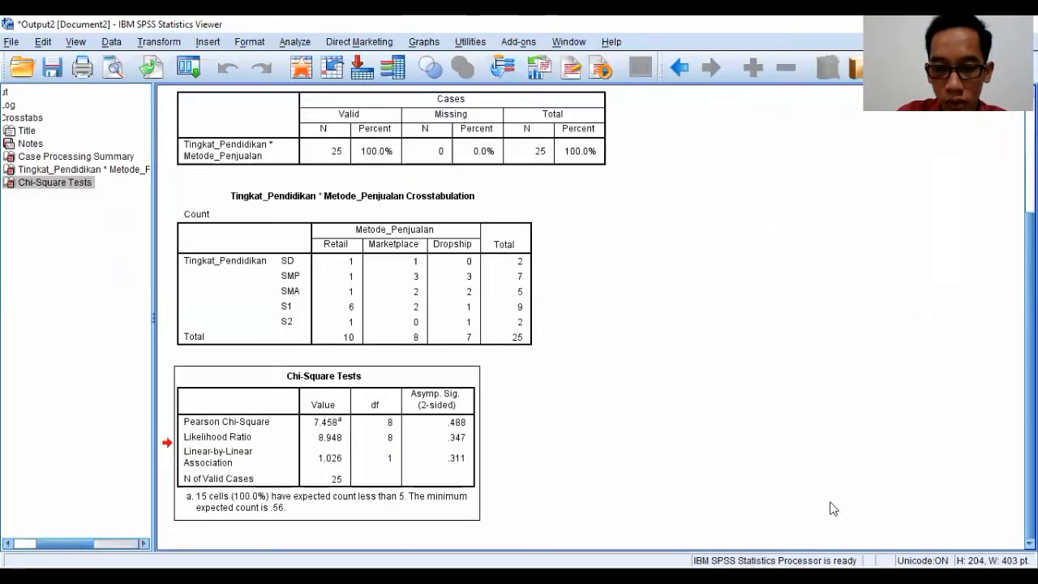
scroll(596, 316, "up", 2)
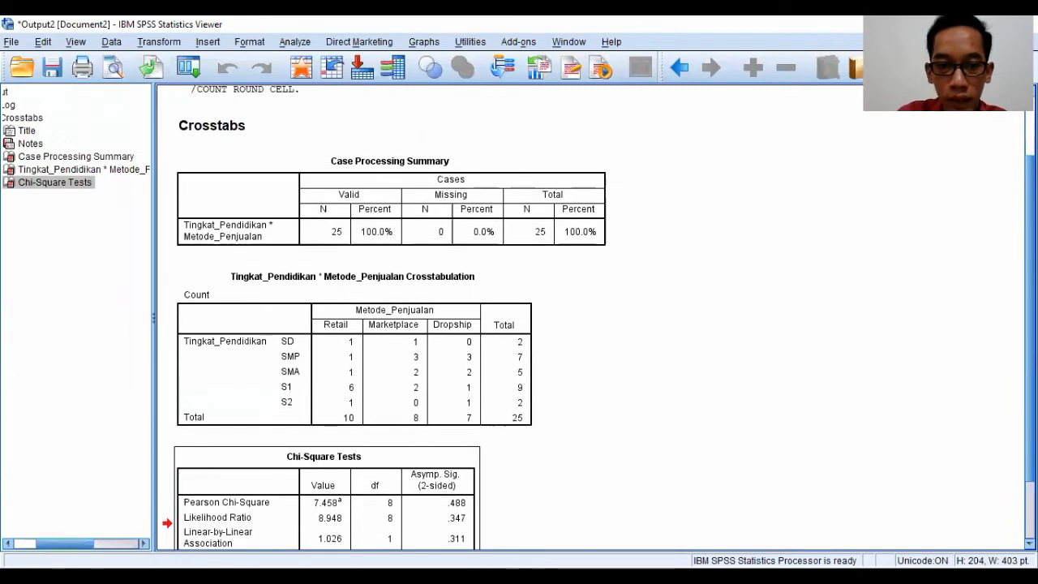
left_click(289, 343)
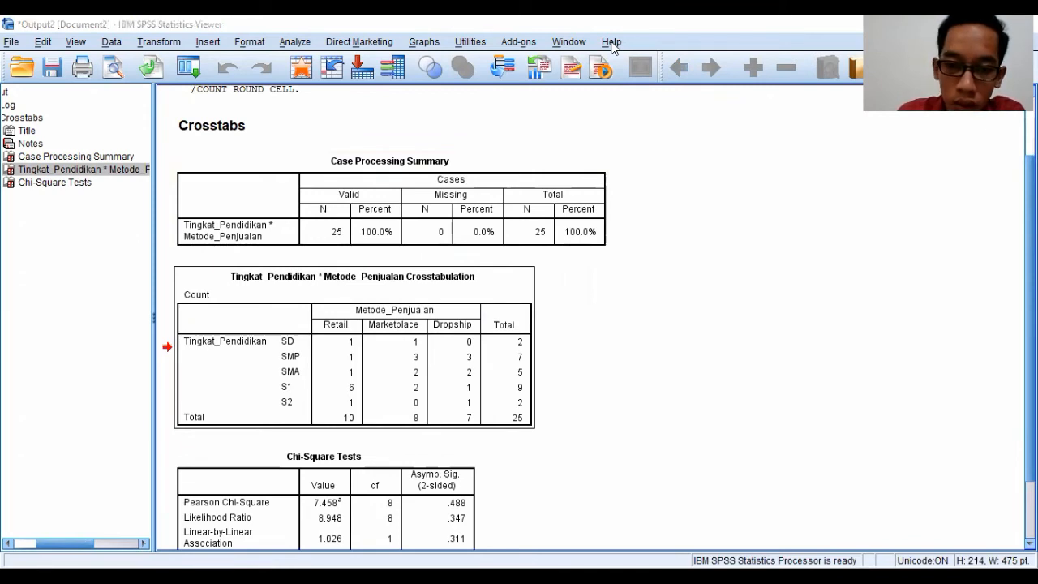
key("alt+Tab")
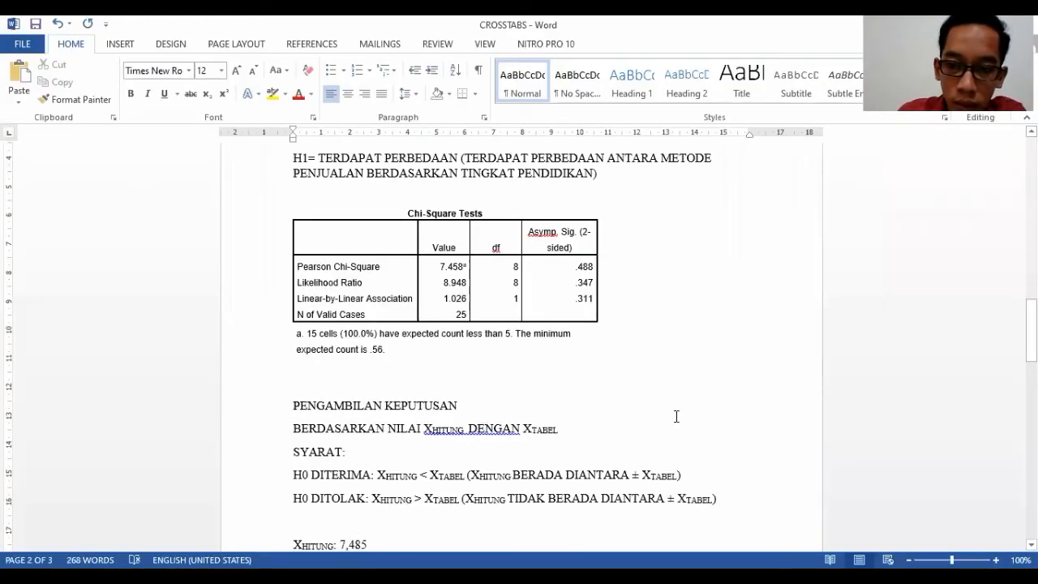
left_click_drag(1031, 326, 1031, 374)
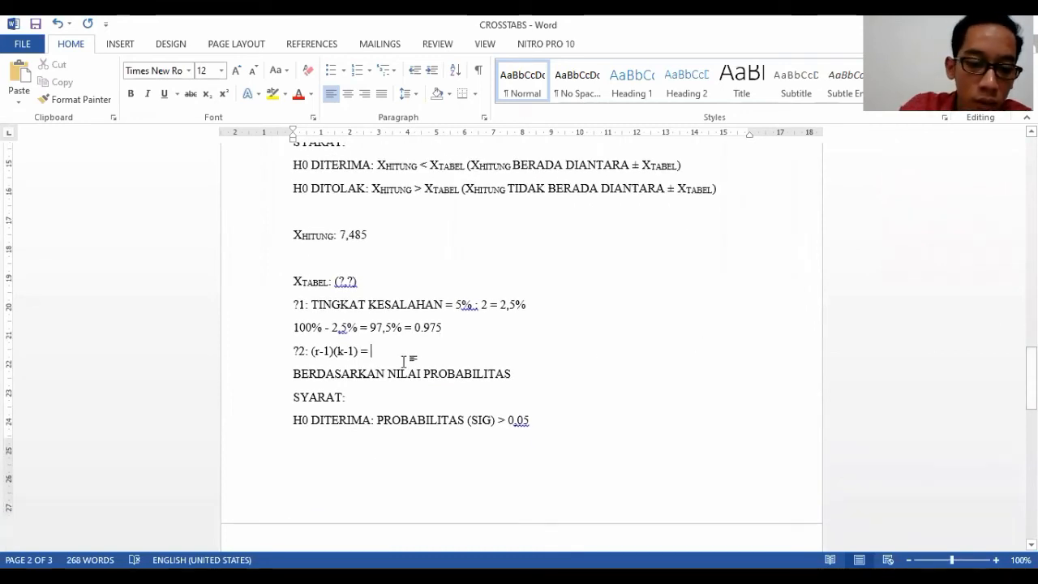
type("(")
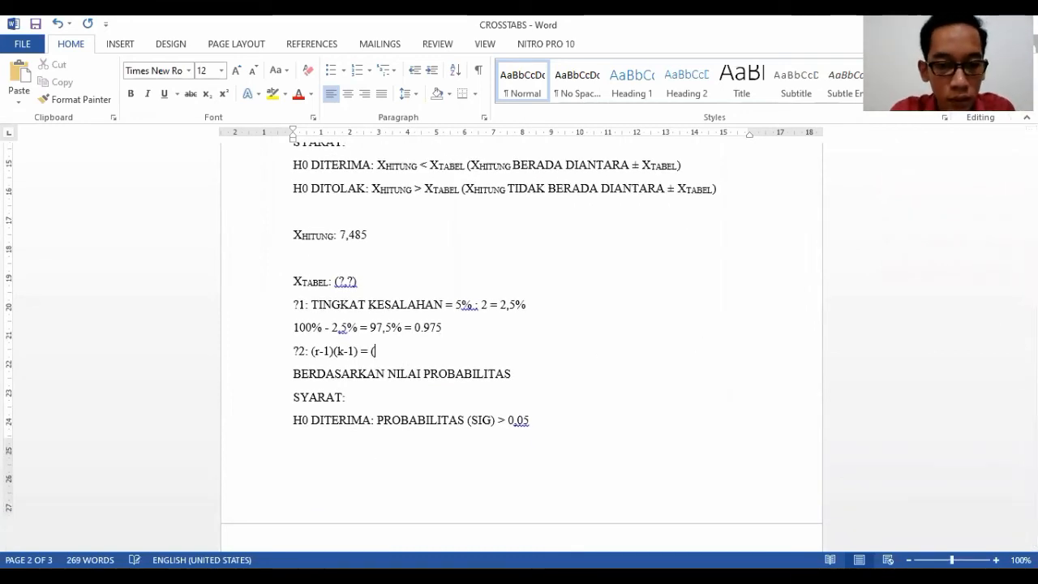
type("5")
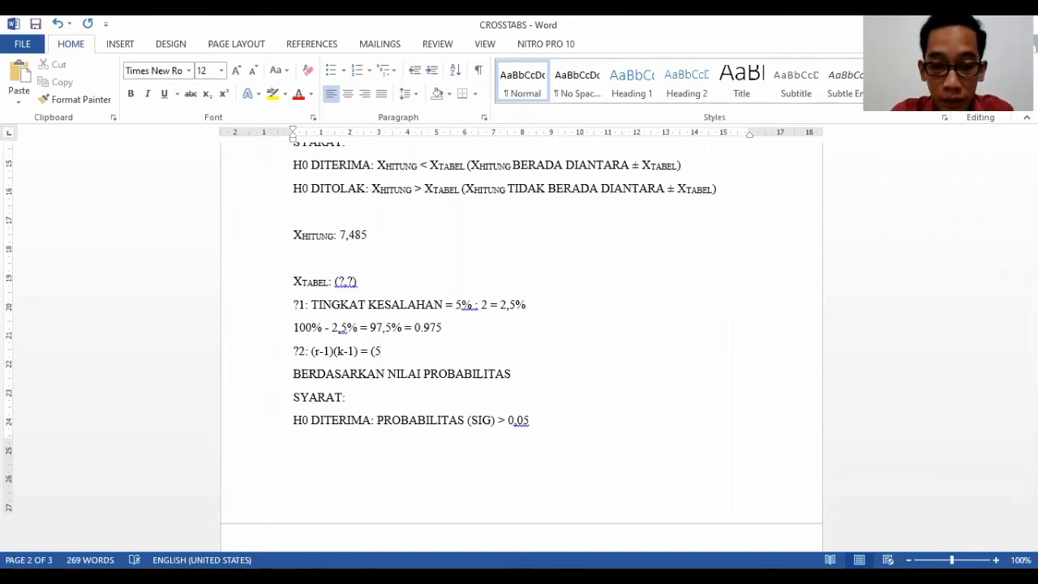
type("-1)")
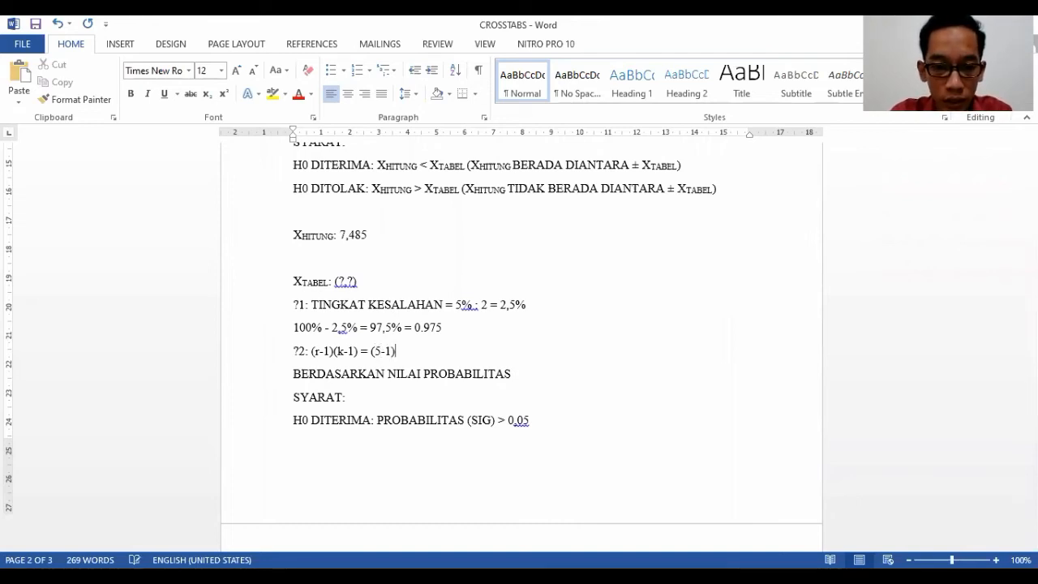
Check the Metode_Penjualan columns in the SPSS crosstabulation and complete the ?2 line in Word with "(3-1) = 4(2) = 8".
type("(")
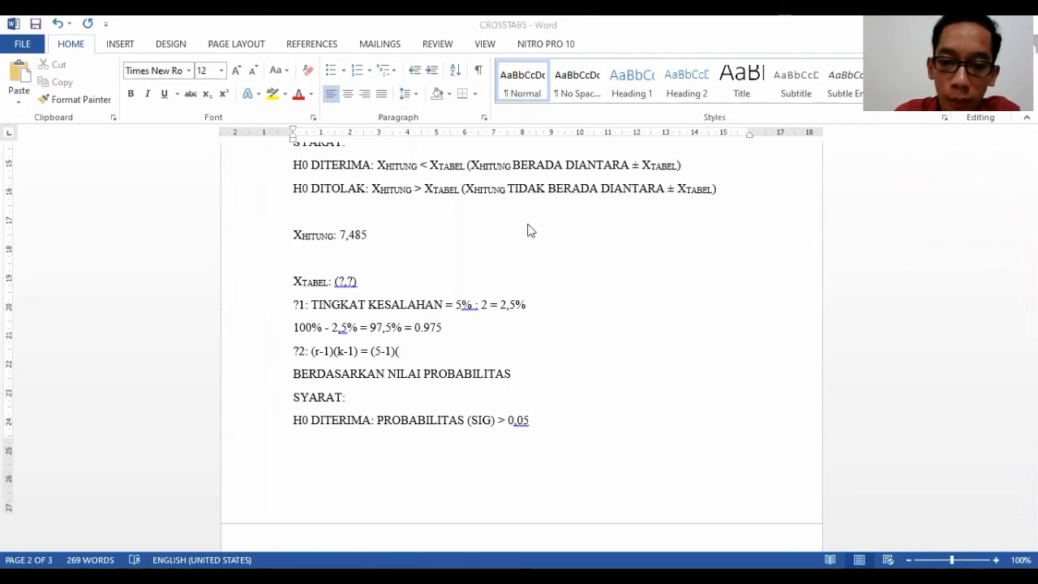
key("alt+Tab")
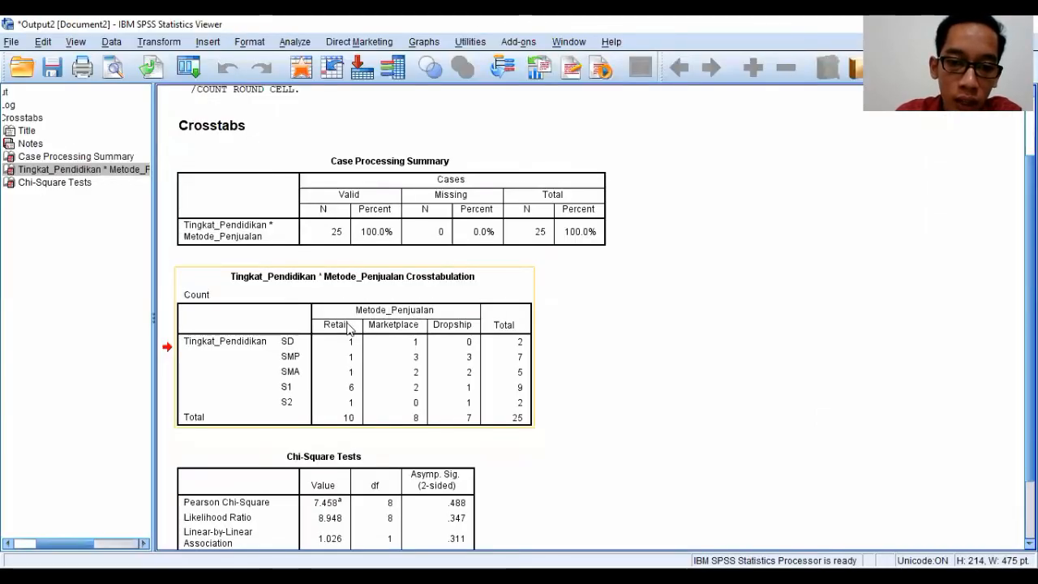
left_click(452, 336)
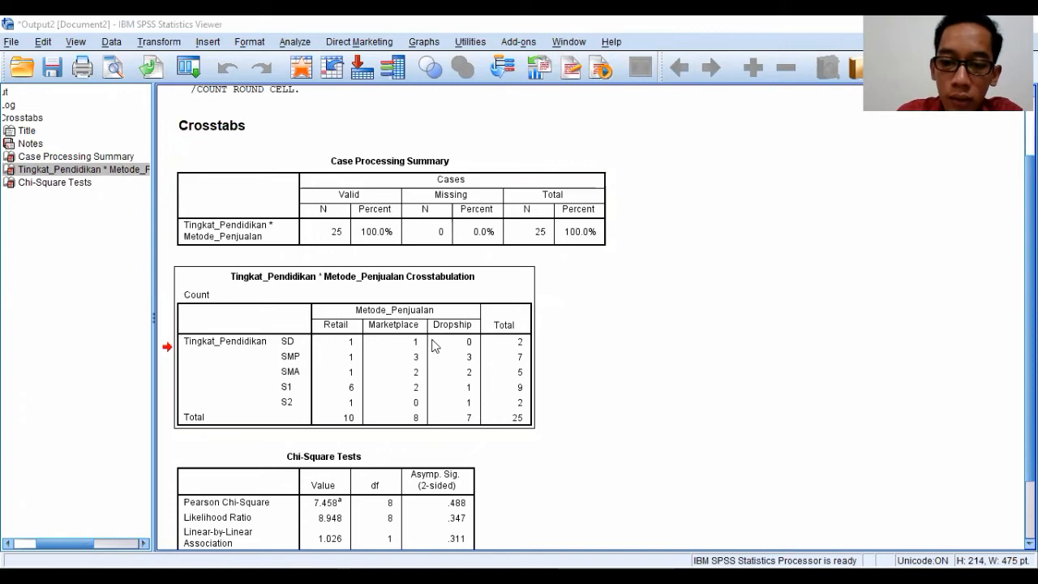
key("alt+Tab")
type("3-1) ")
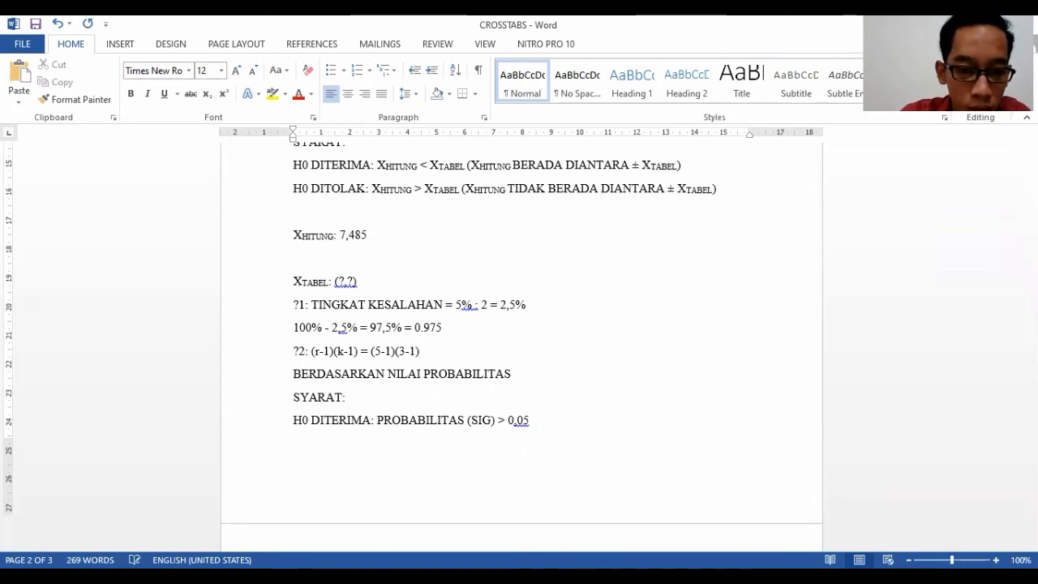
type("= ")
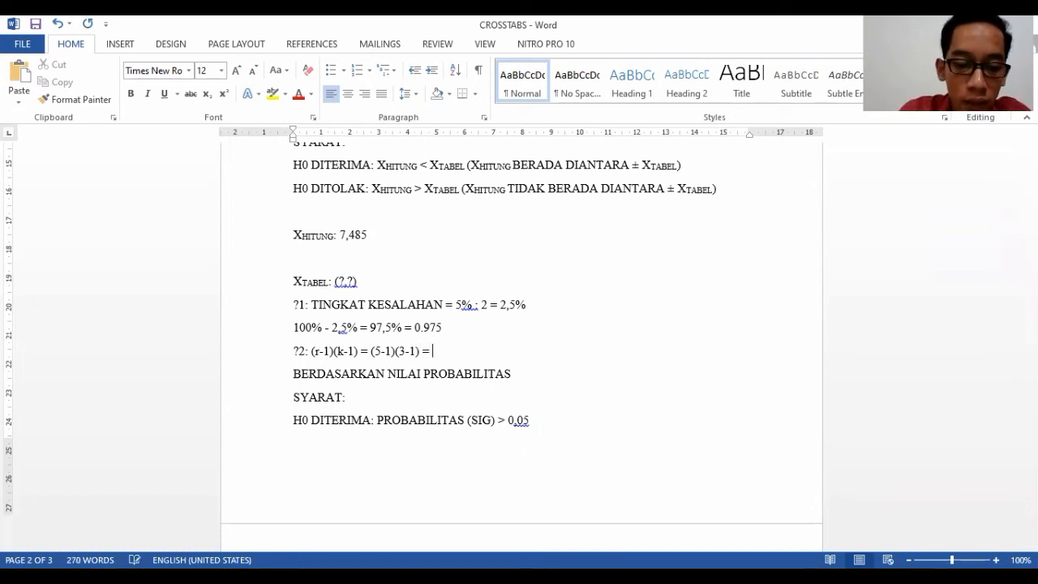
type("4")
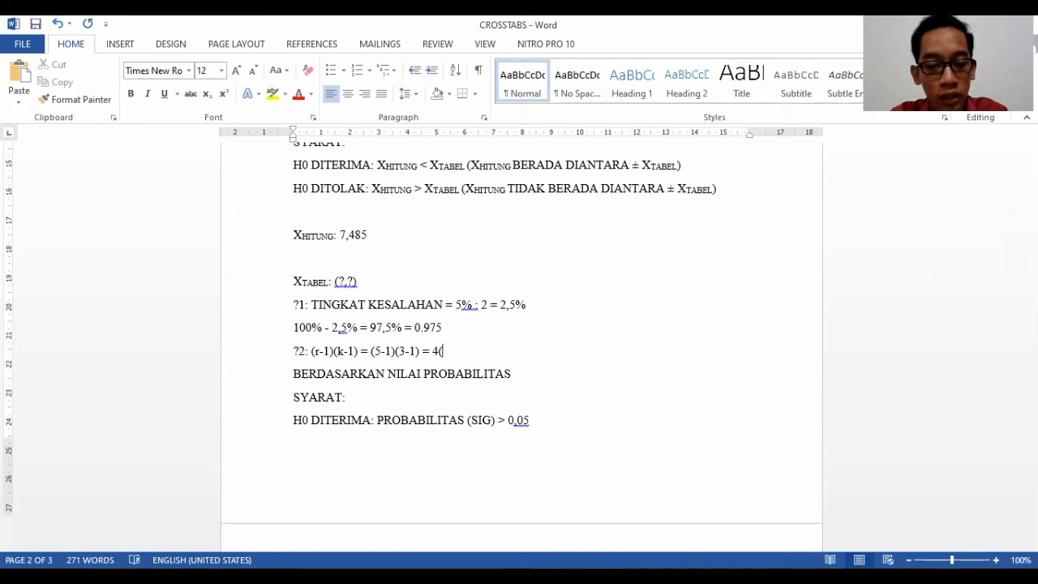
type("(2) = 8")
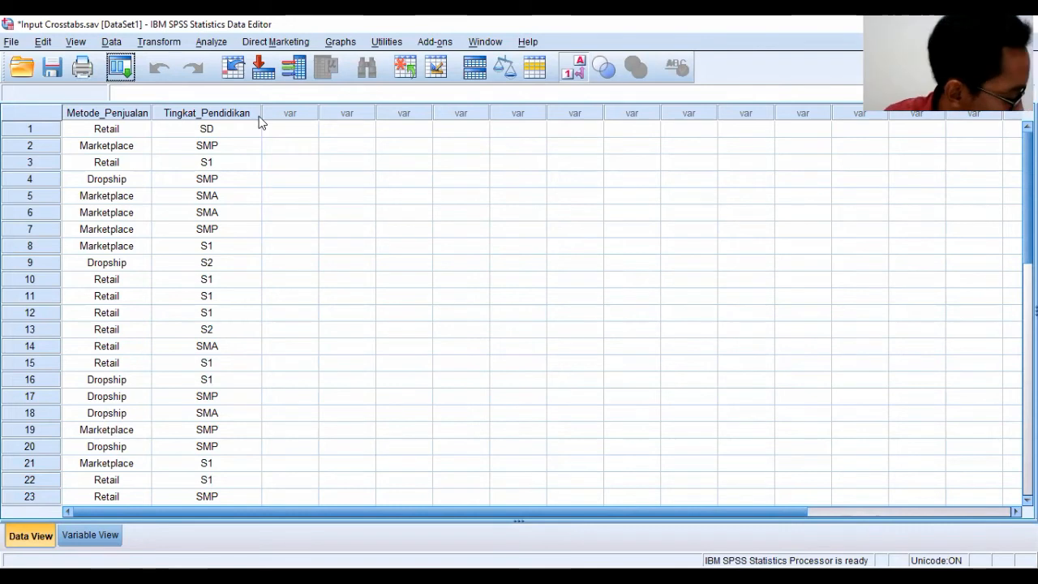
In the SPSS Data Editor, start a Compute Variable operation with the target variable named Xtabel.
left_click(166, 47)
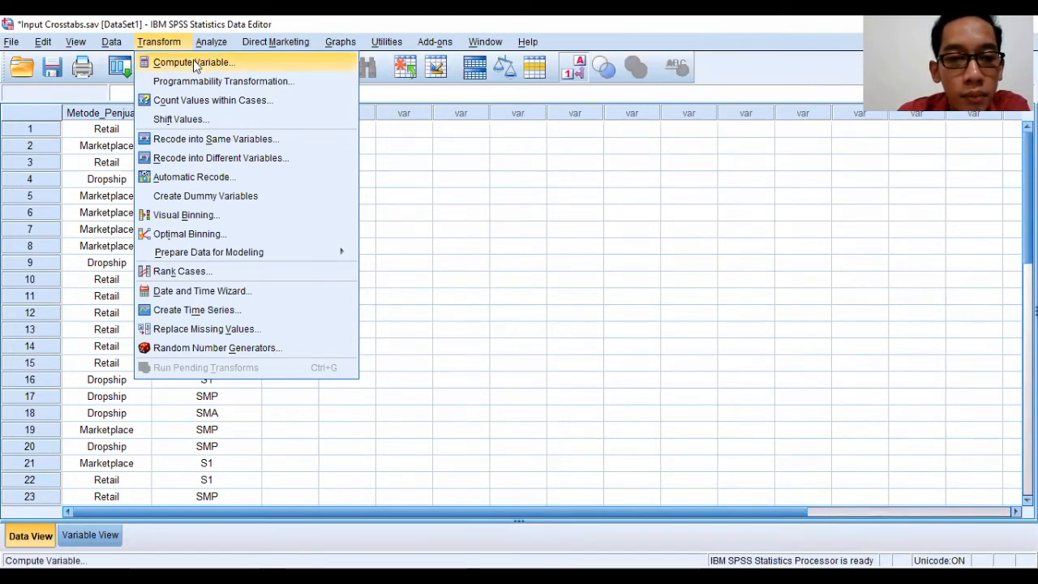
left_click(193, 63)
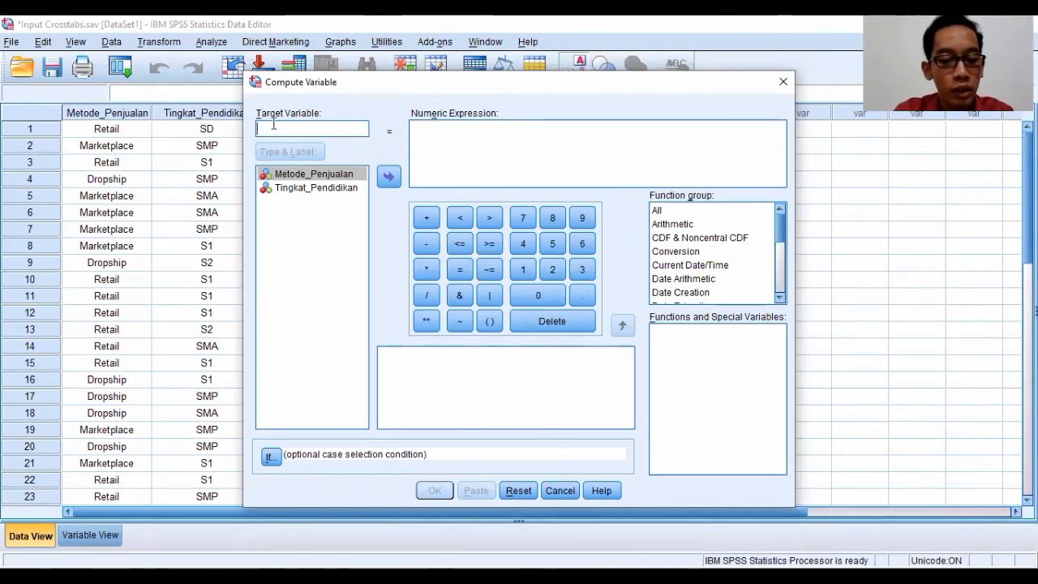
type("X")
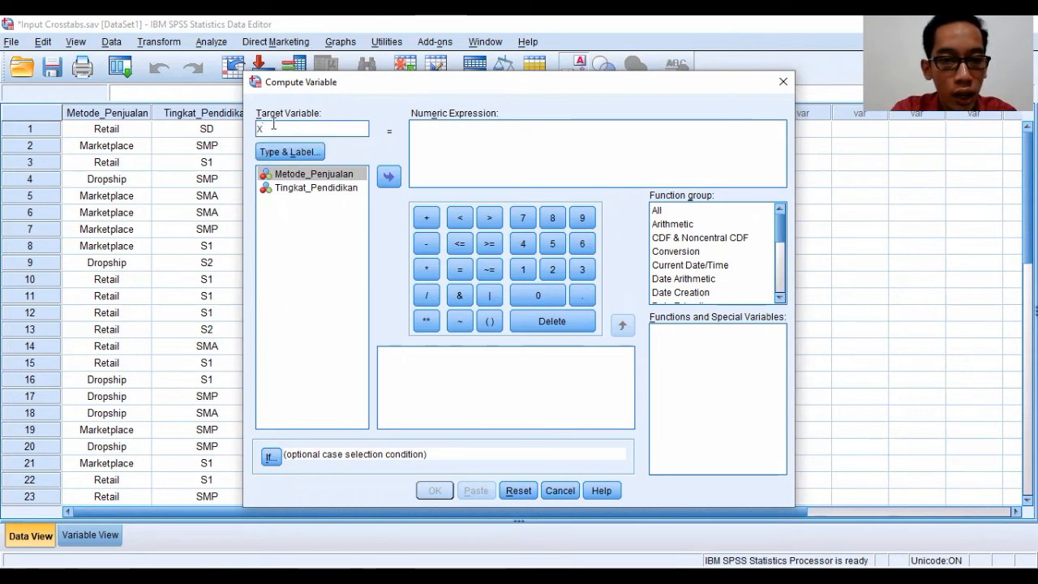
type("tabel")
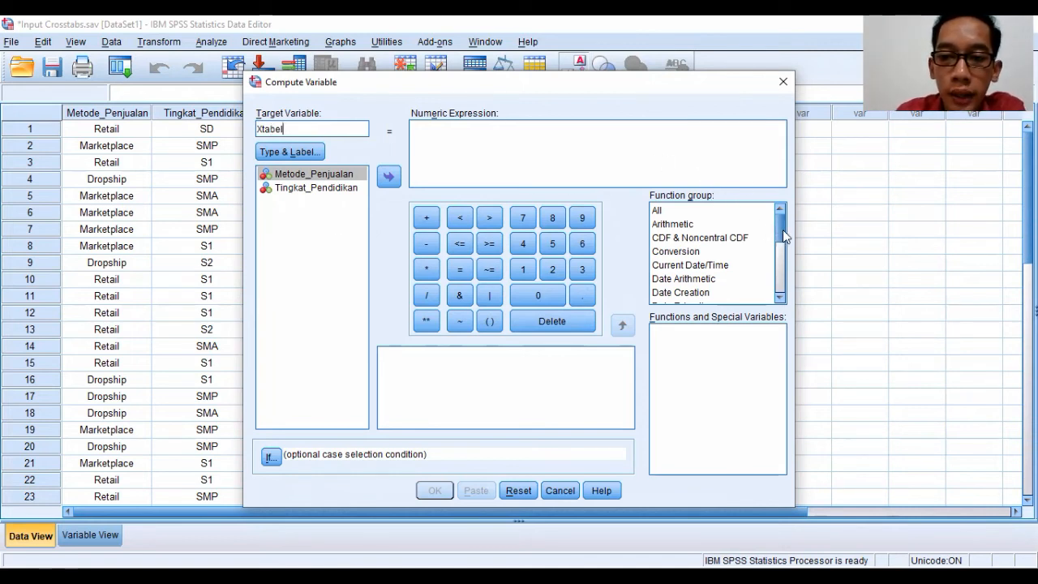
Insert the Idf.Chisq function from the Inverse DF group into the numeric expression.
left_click_drag(782, 231, 783, 241)
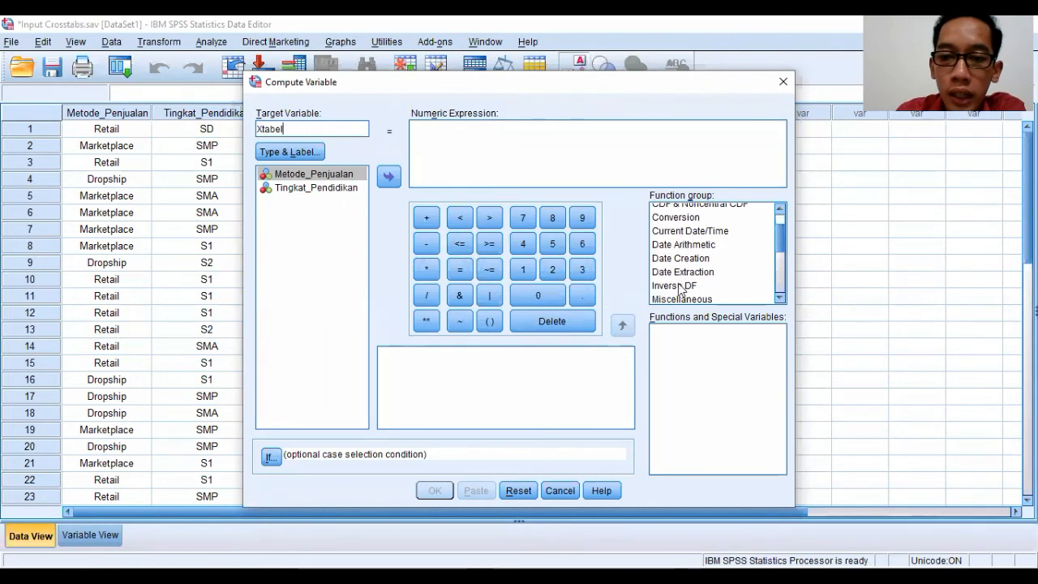
left_click(679, 287)
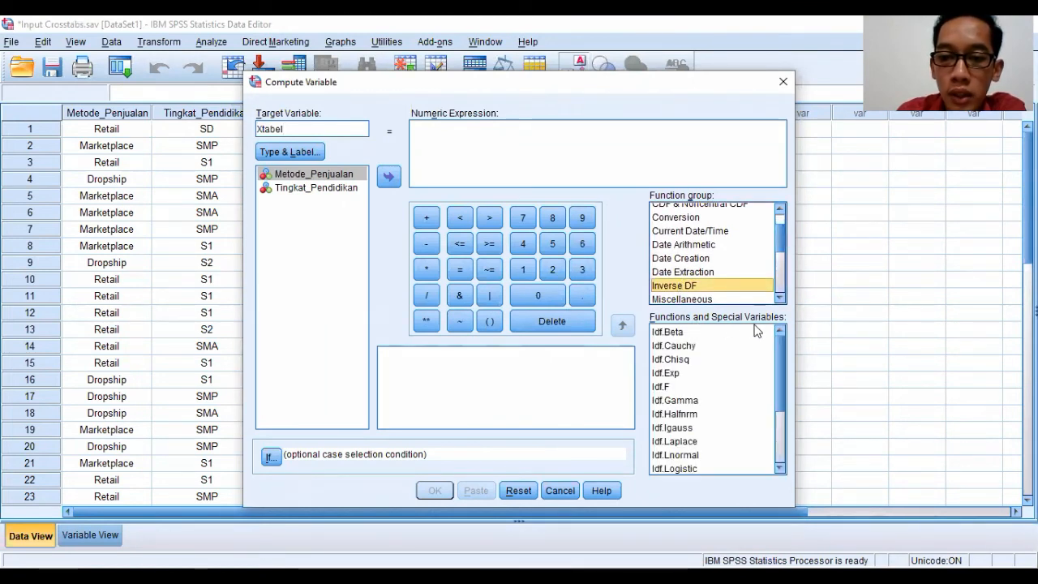
left_click(670, 360)
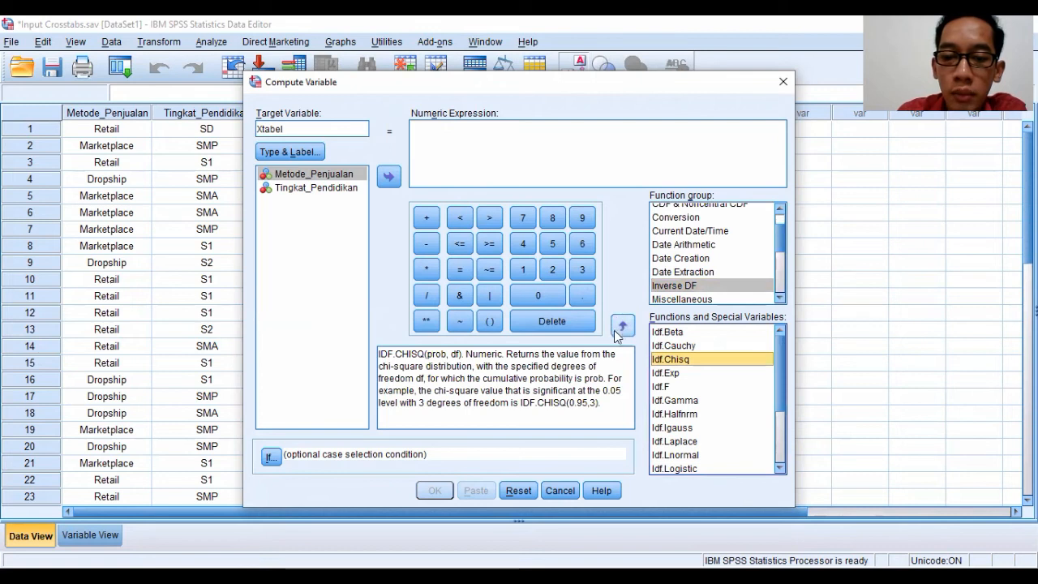
left_click(632, 326)
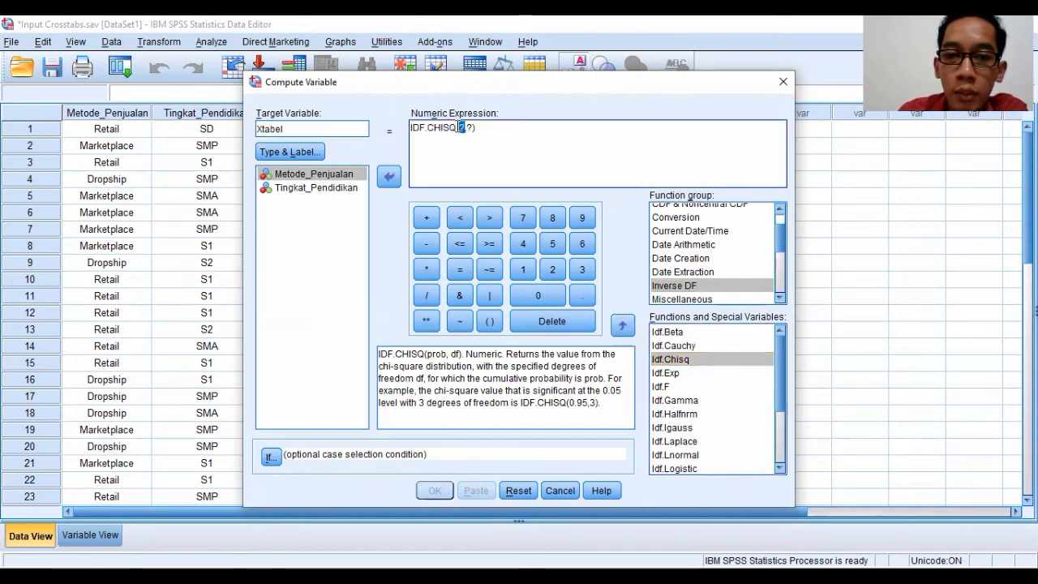
Compute Xtabel as IDF.CHISQ(0.975,8) and select the resulting Xtabel column in the Data Editor.
type("0.975")
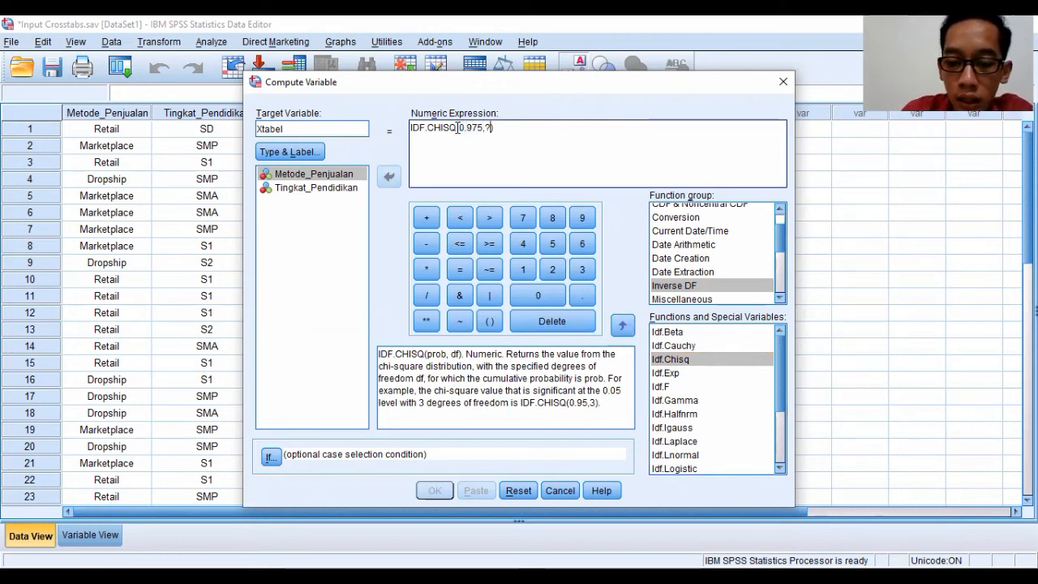
key("BackSpace")
type("8")
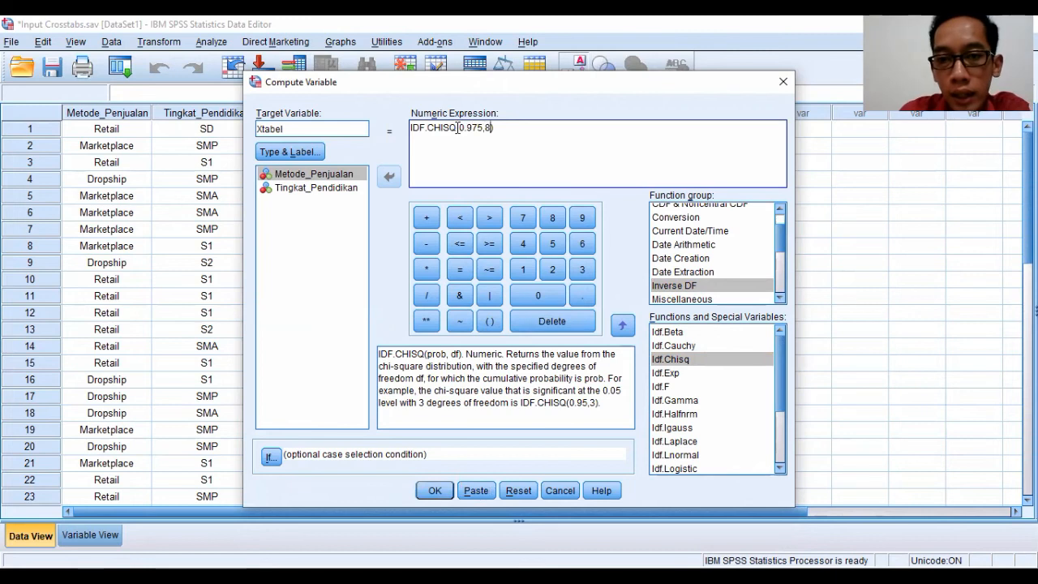
left_click(443, 492)
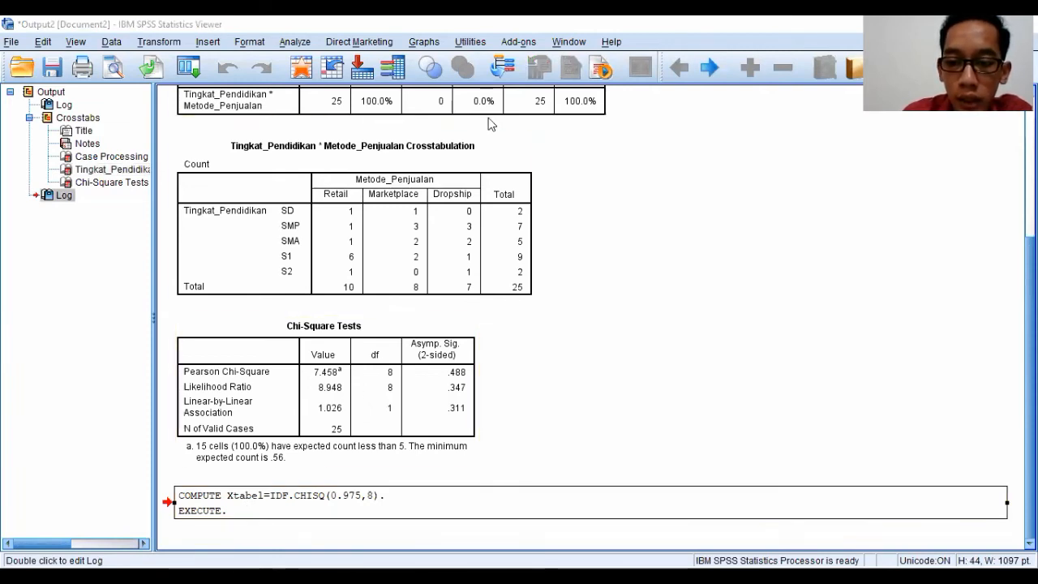
left_click(821, 501)
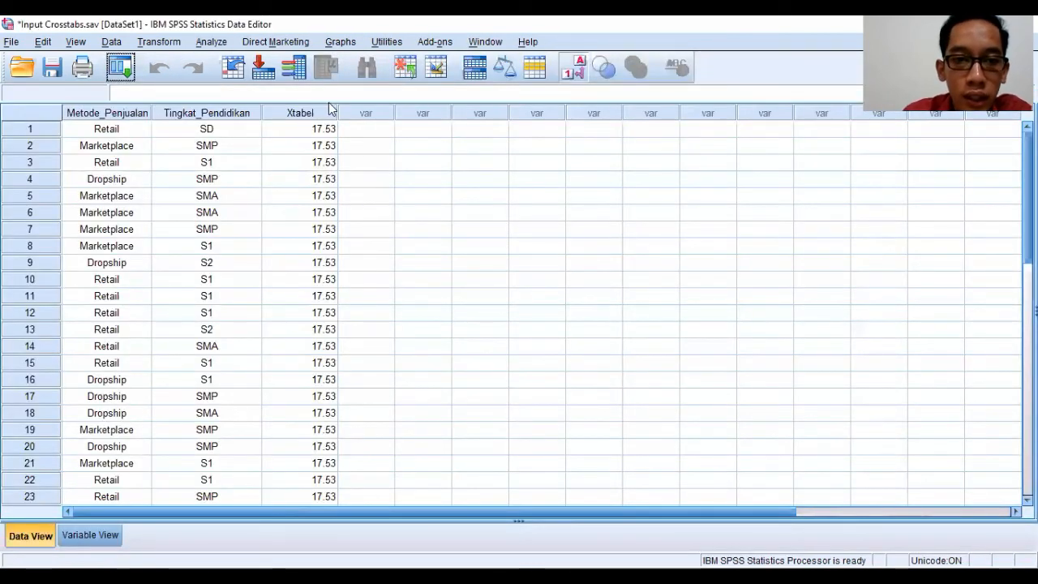
left_click(300, 114)
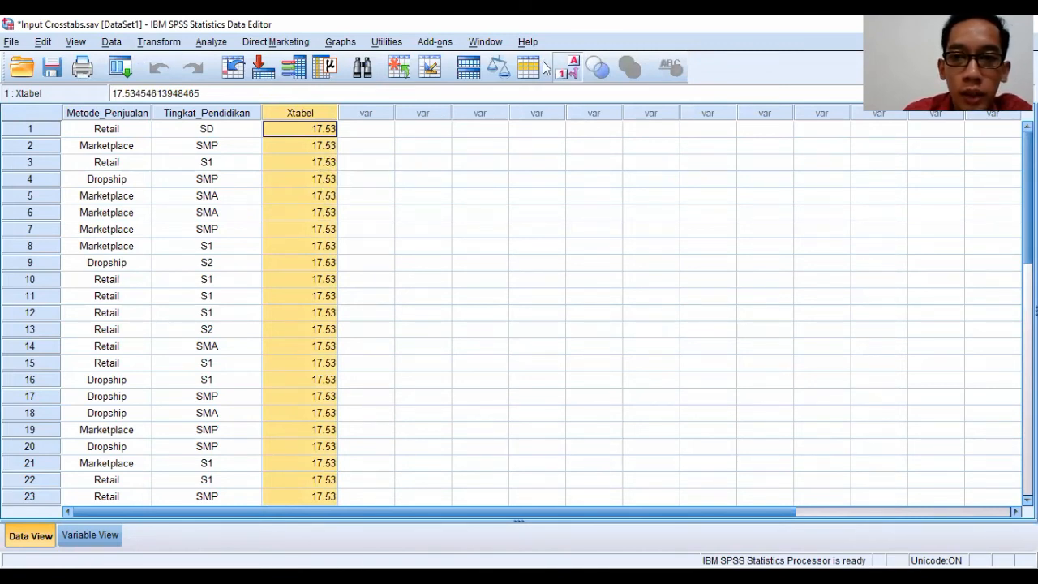
In Word, add a separate line reading "XTABEL: 17,53" below the ?2 line, with TABEL formatted as subscript.
key("alt+Tab")
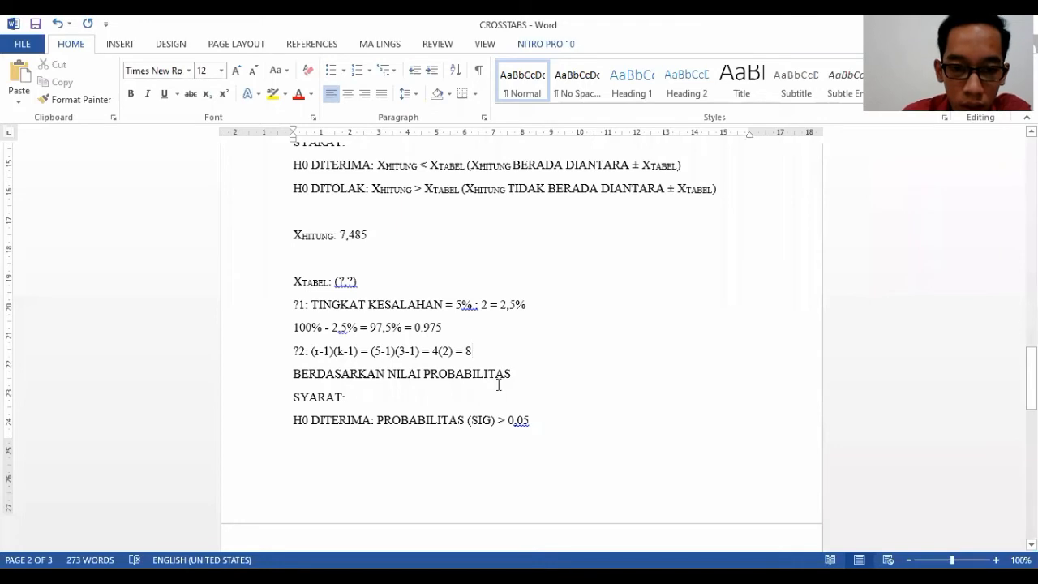
left_click(484, 352)
key("Return")
key("Return")
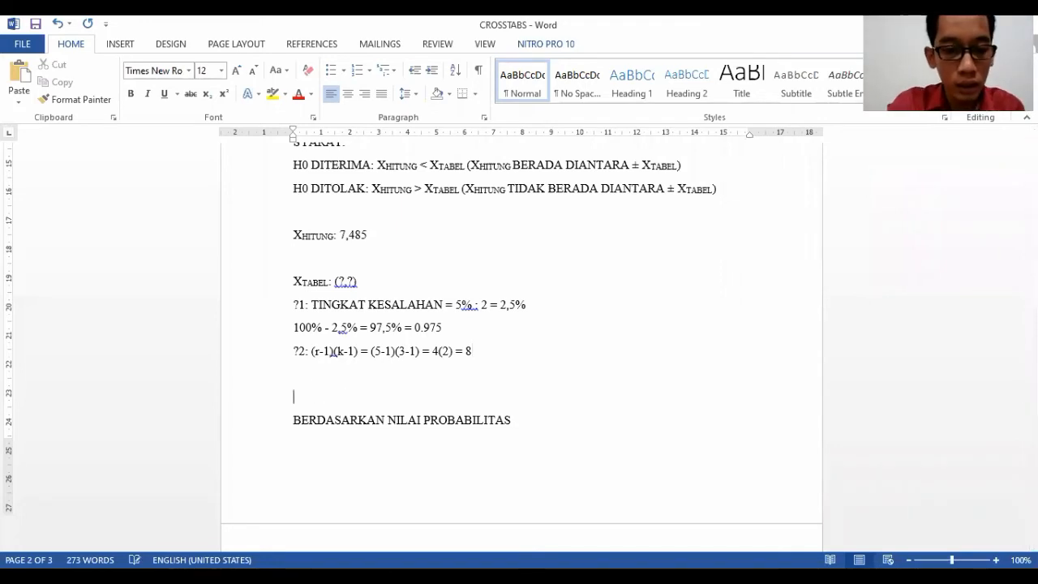
key("BackSpace")
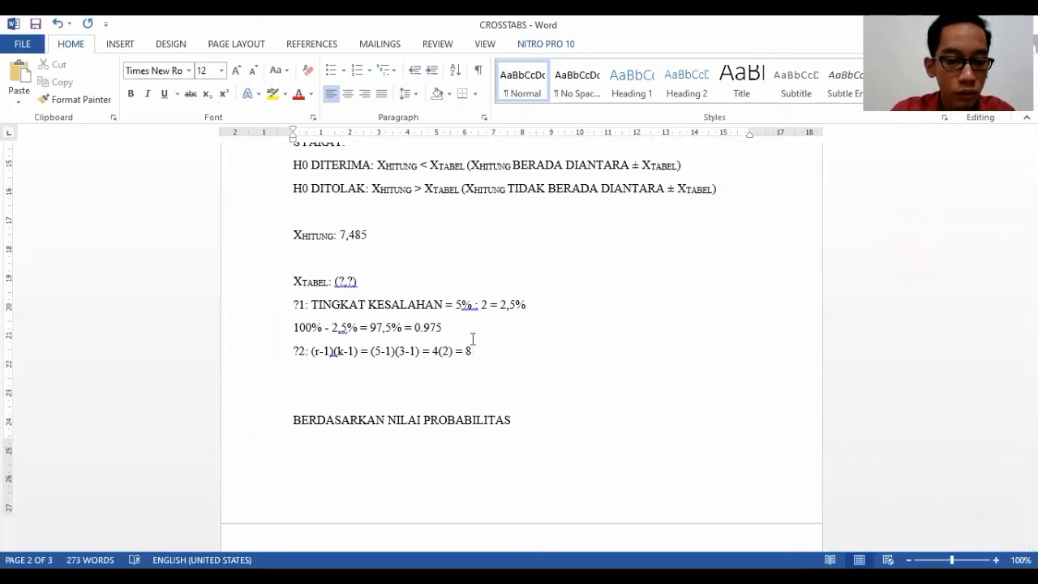
type("X")
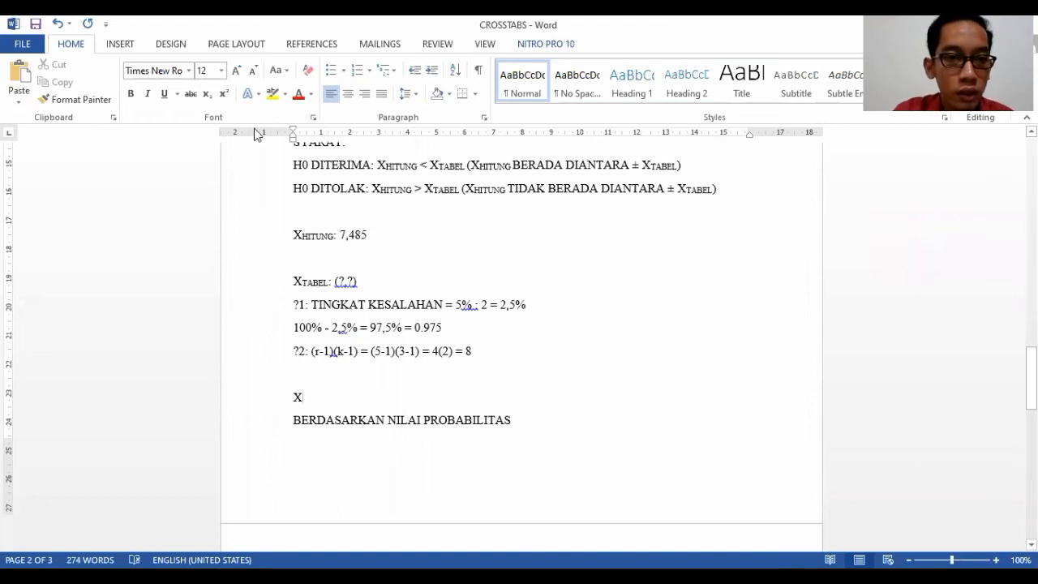
left_click(207, 94)
type("T")
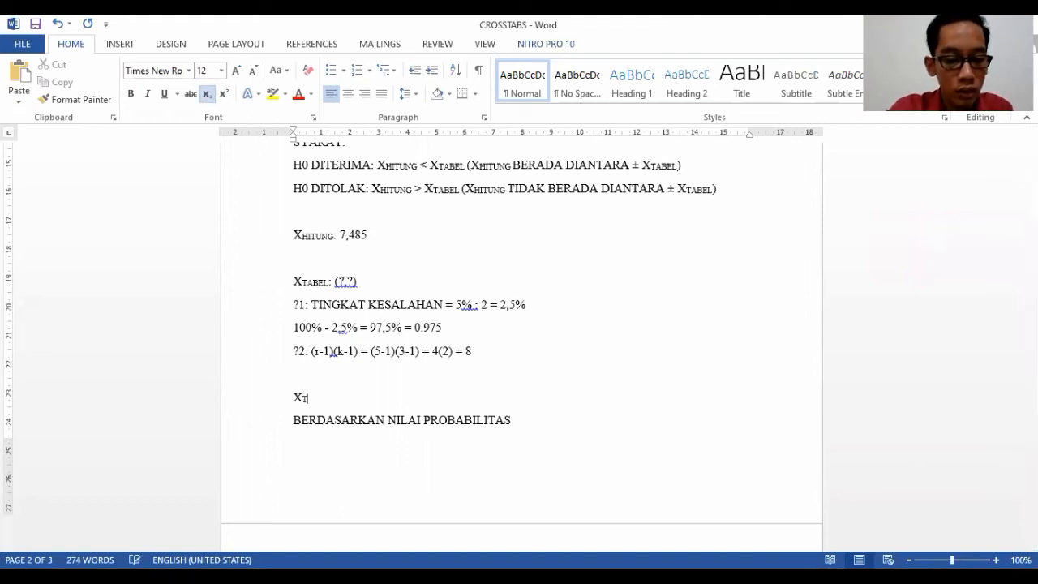
type("ABEL:")
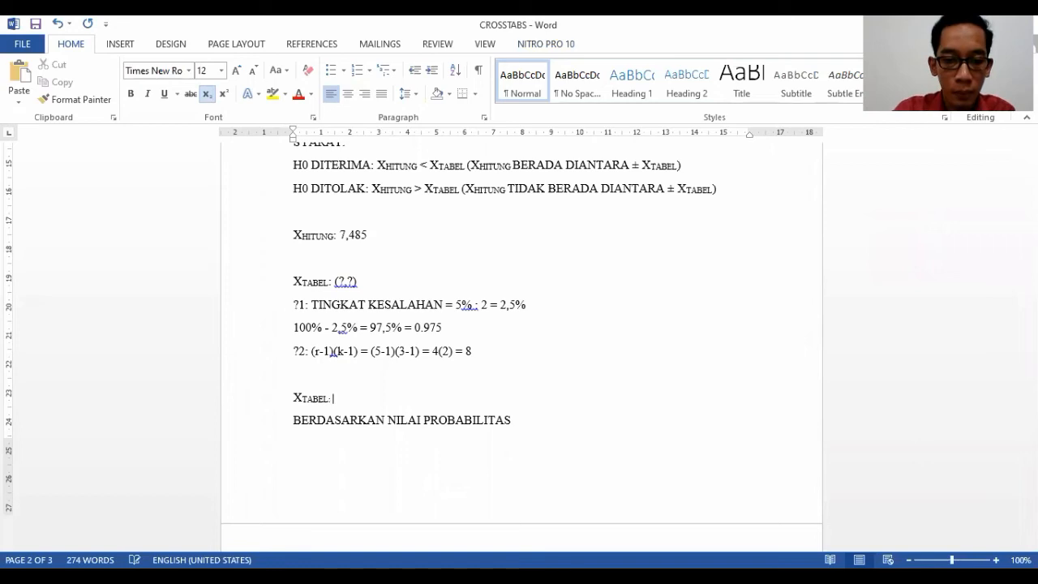
left_click(207, 94)
type("17")
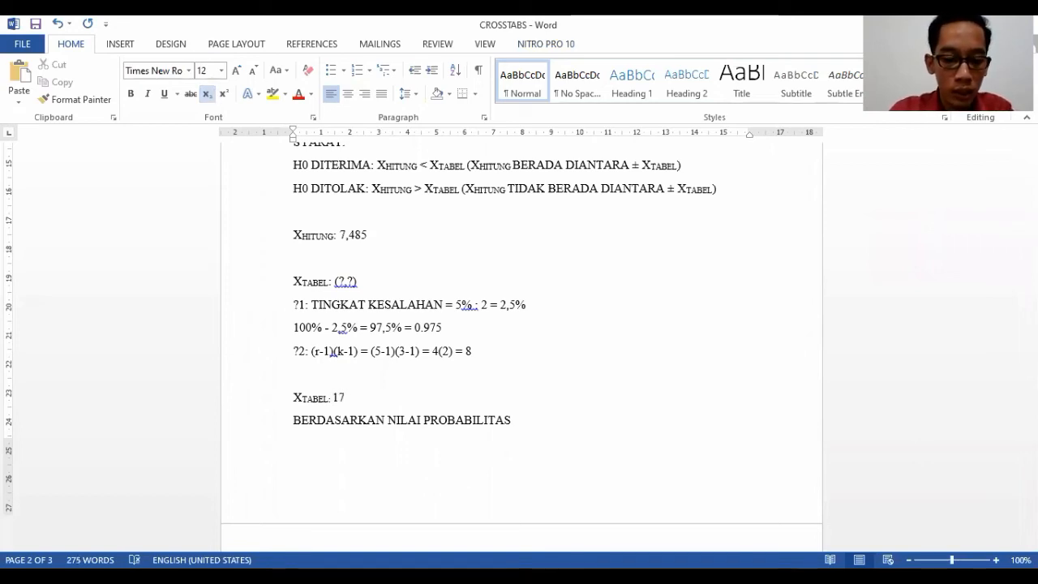
type(",53")
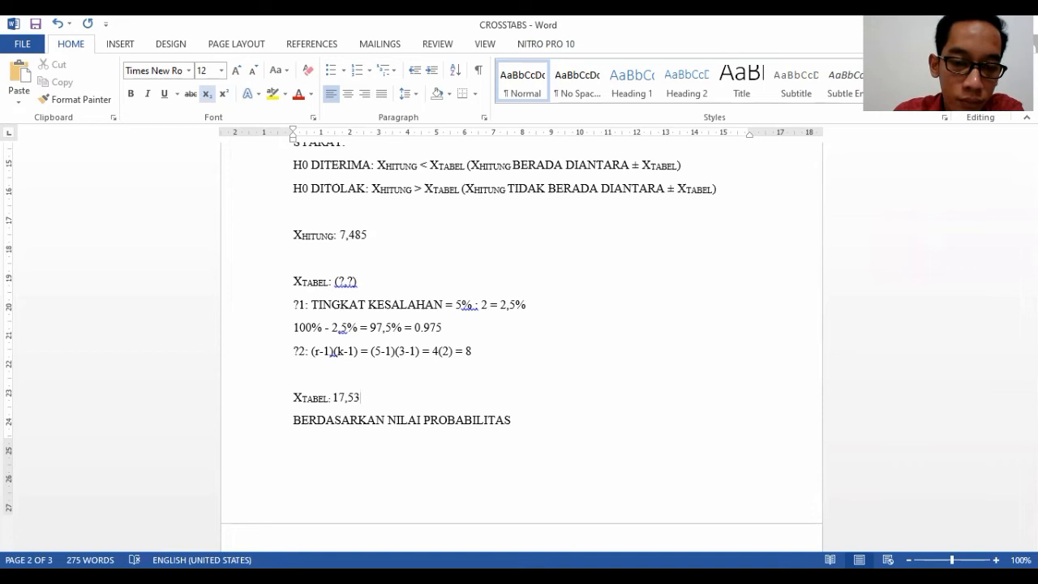
Add blank lines between the XTABEL result and the BERDASARKAN NILAI PROBABILITAS heading, and hide the white space between pages.
key("Return")
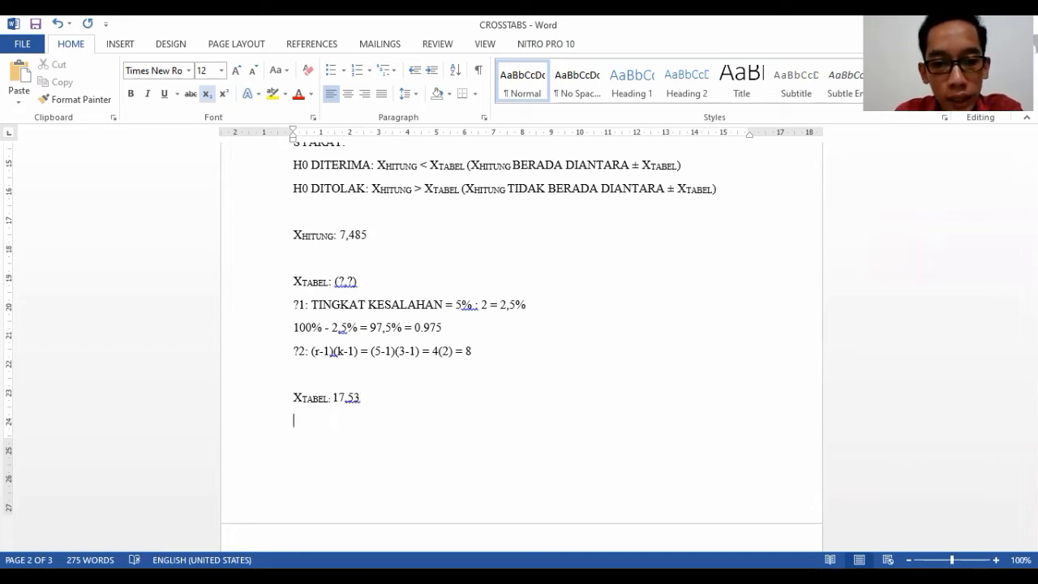
key("ctrl+Return")
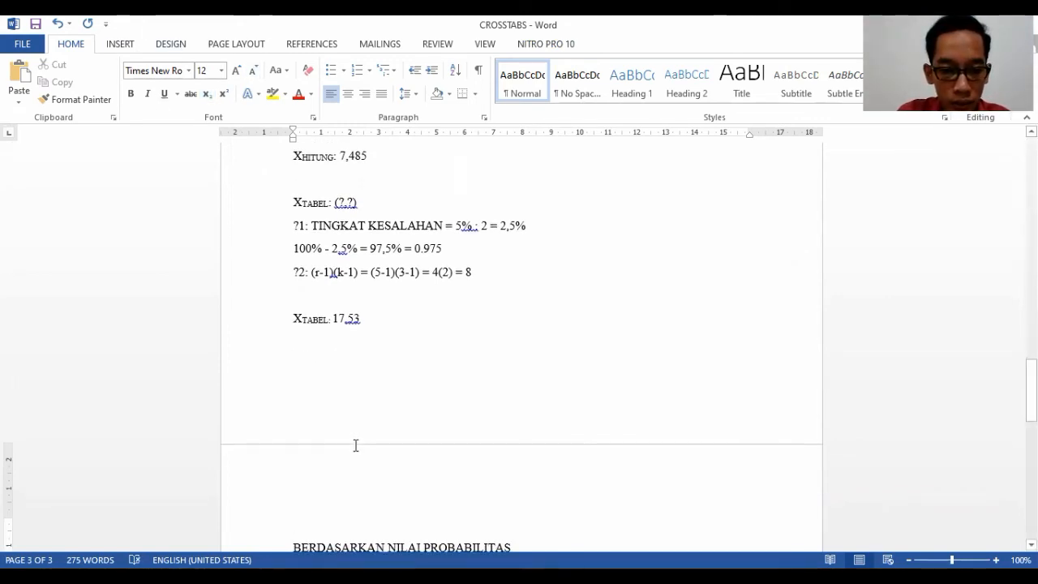
key("Up")
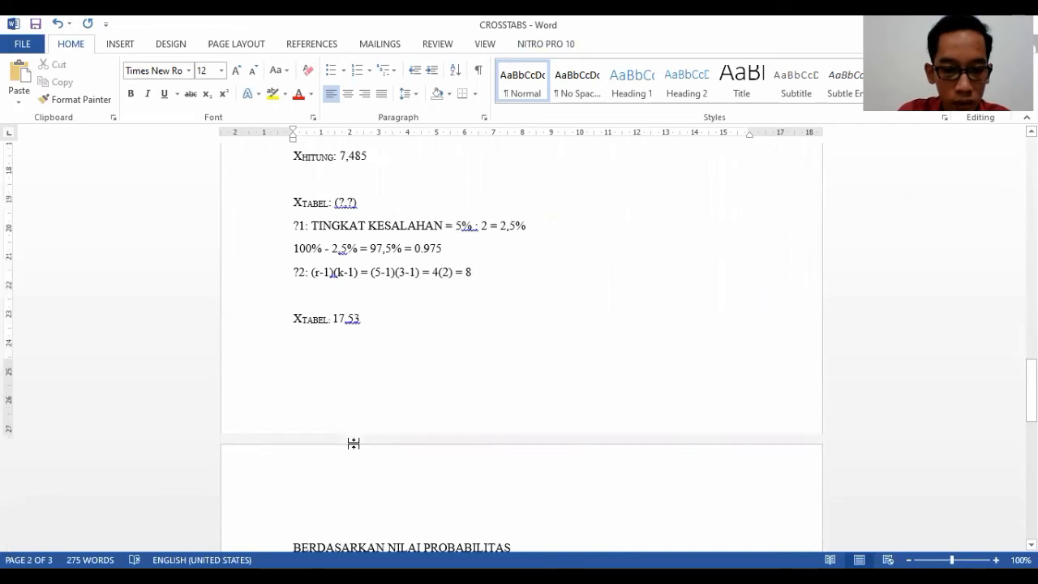
double_click(353, 442)
left_click(308, 377)
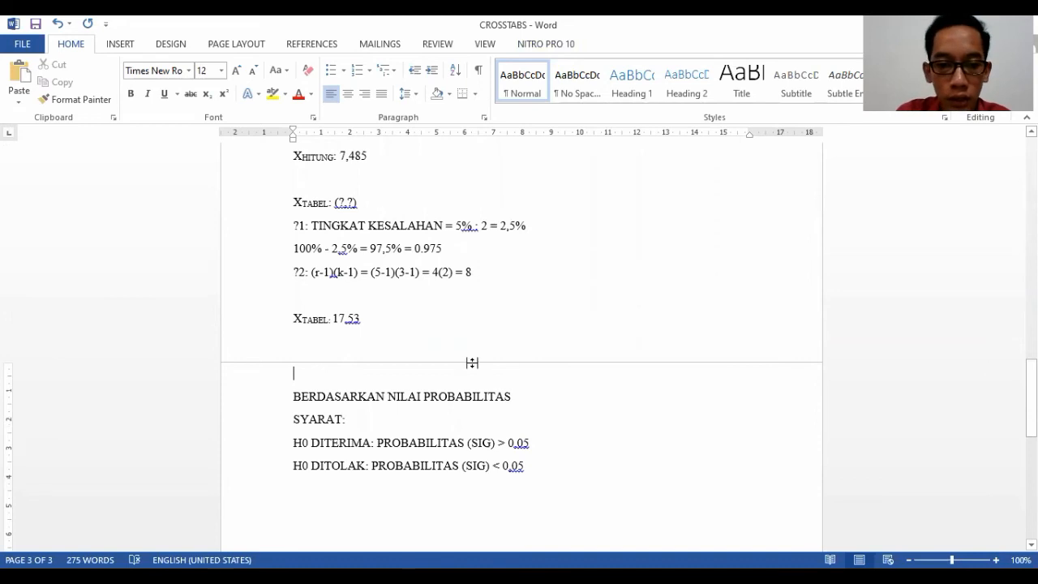
key("Return")
key("Up")
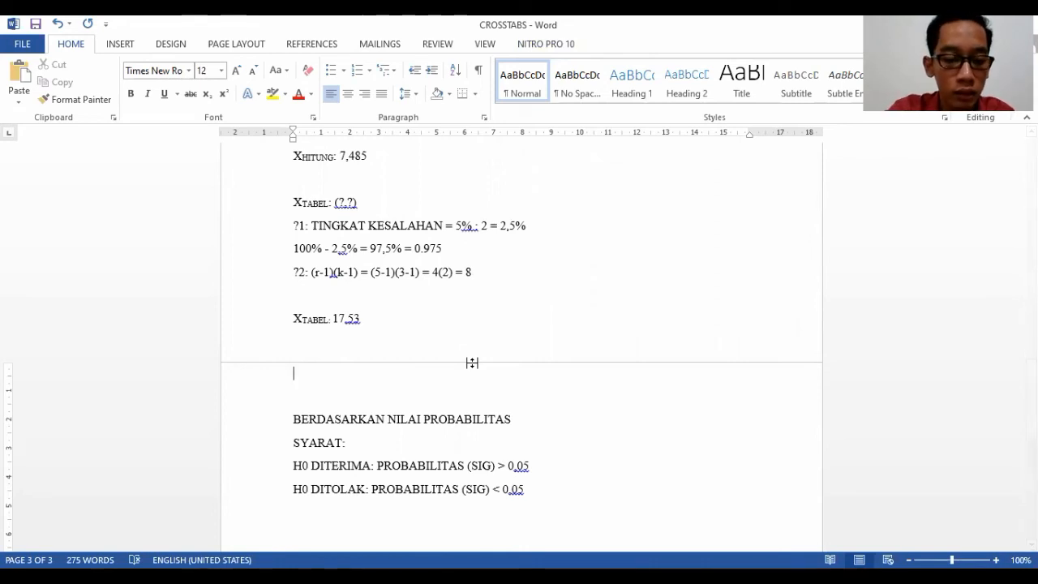
Enter the side-by-side labels XHITUNG and XTABEL above the probability section, with HITUNG and TABEL as subscripts.
type("X")
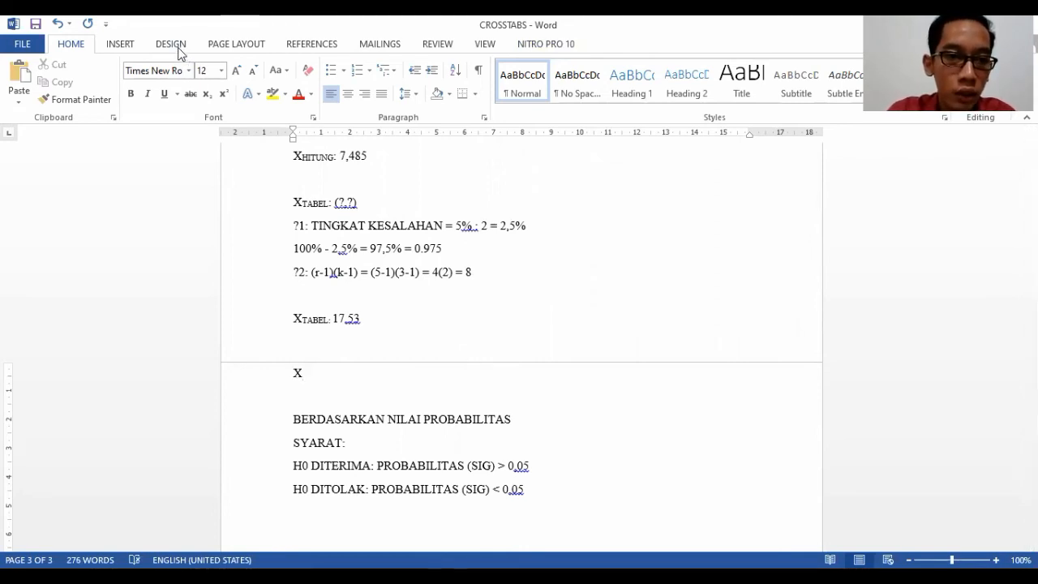
left_click(208, 93)
type("HITUNG")
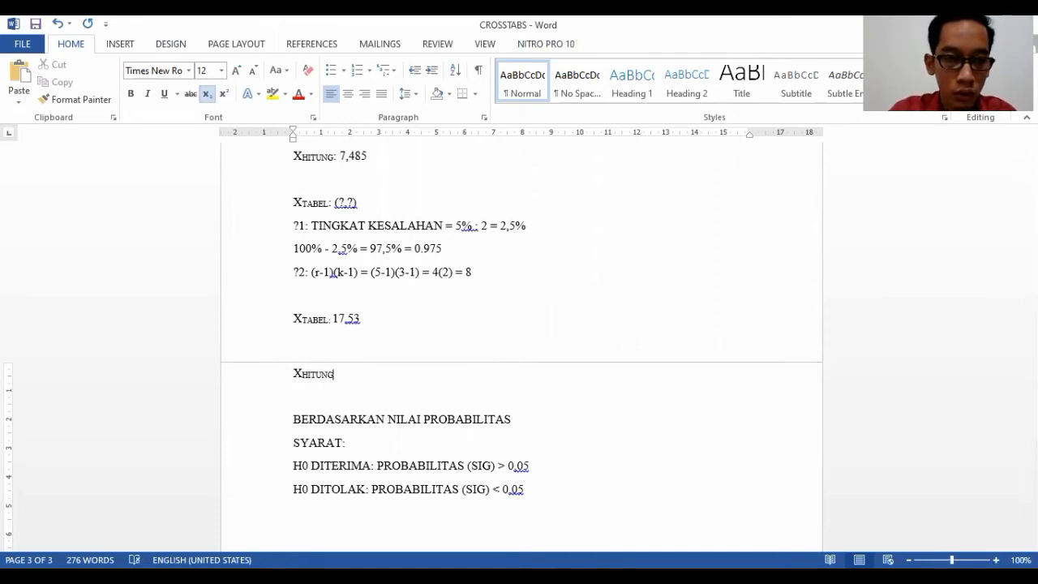
left_click(207, 95)
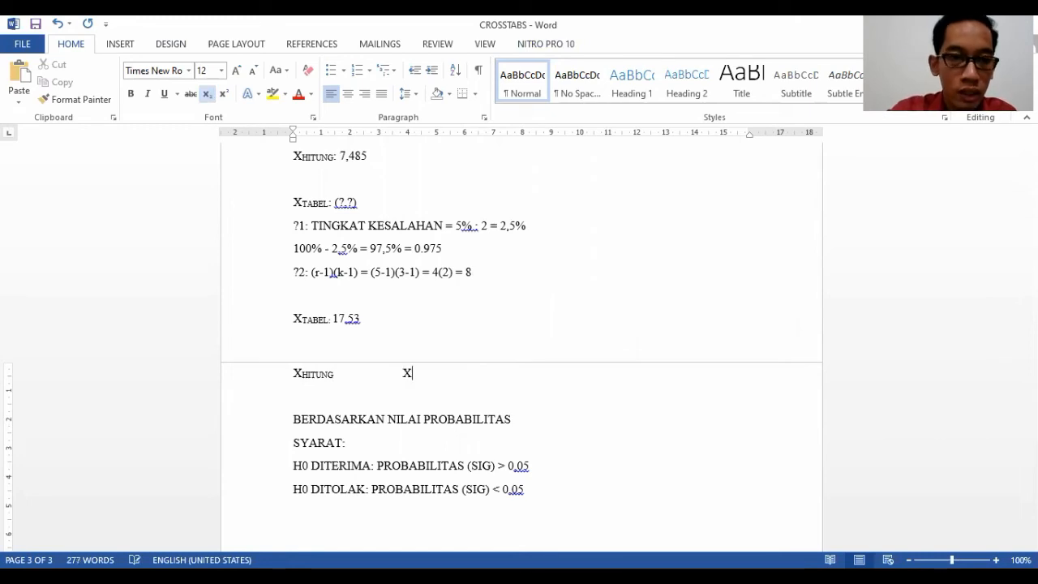
type("tabel")
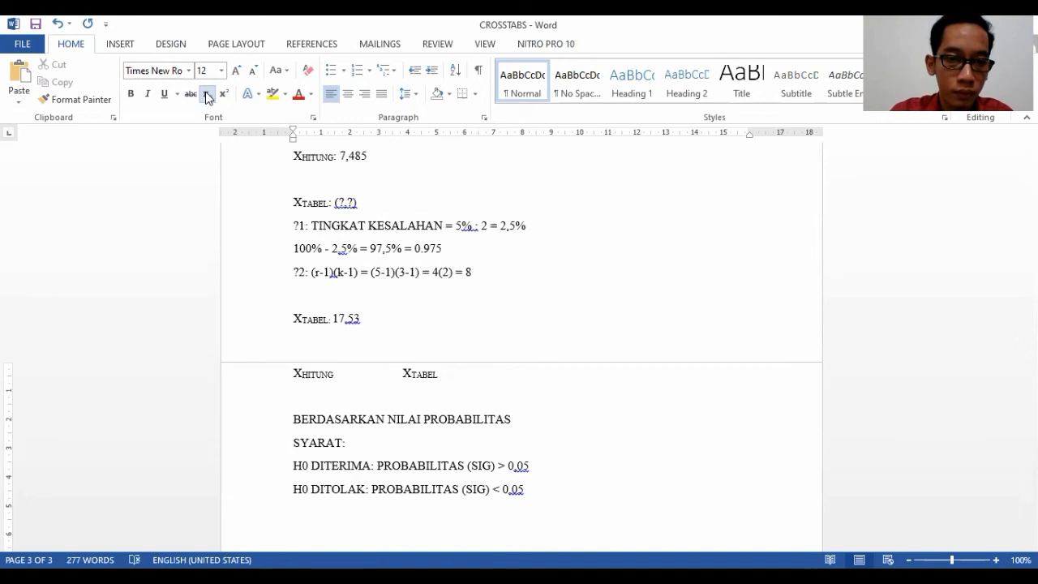
Enter the values 7,485 under XHITUNG and 17,53 under XTABEL, aligned with their labels.
key("Return")
key("Tab")
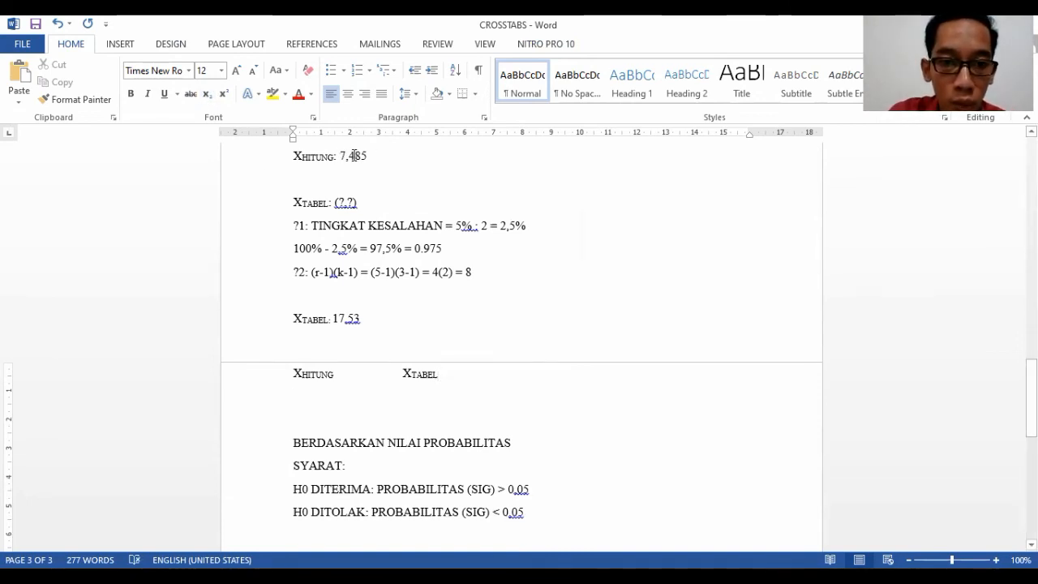
type("7,485")
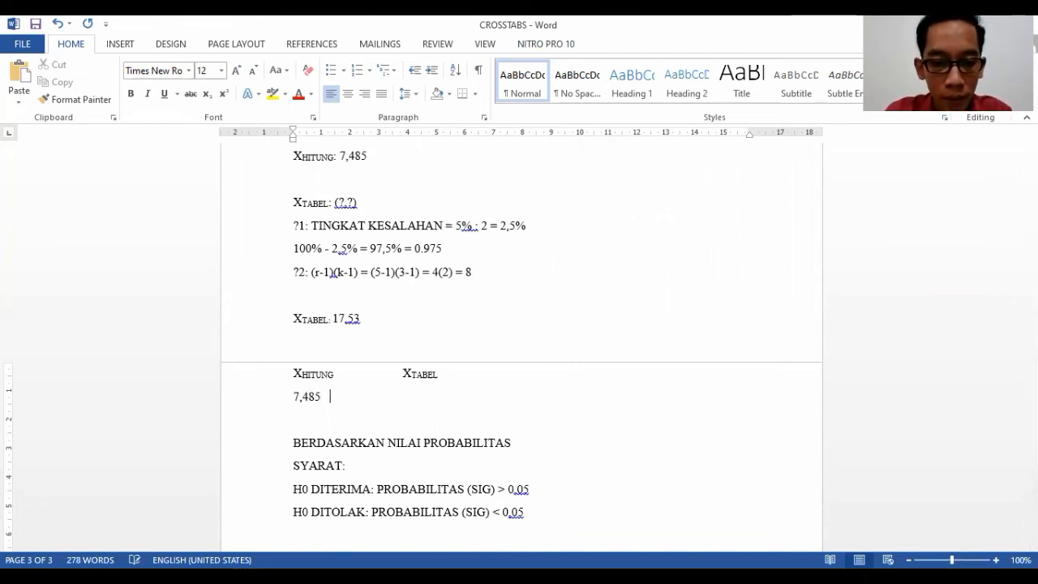
key("Tab")
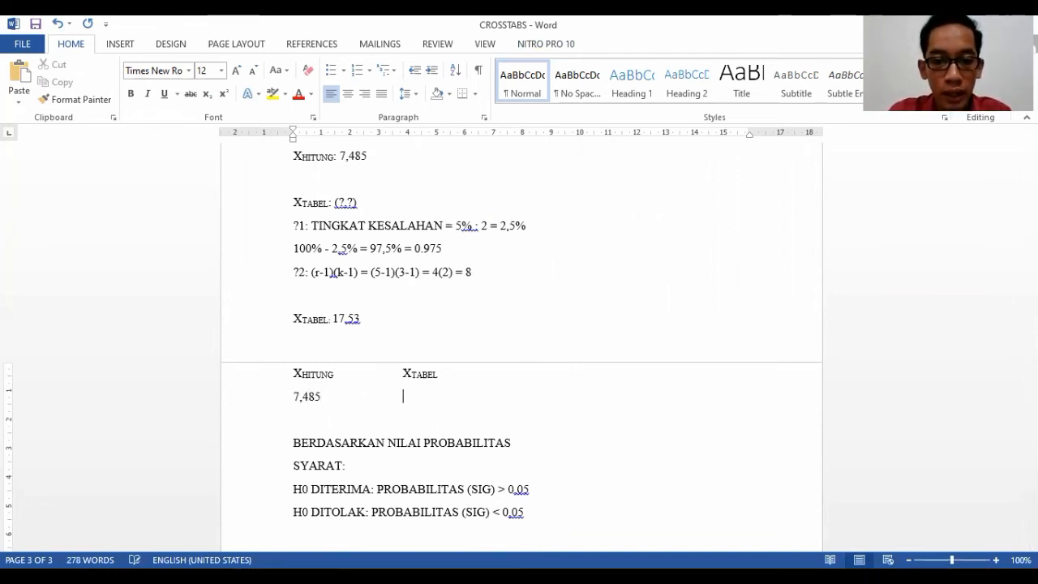
type("17,53")
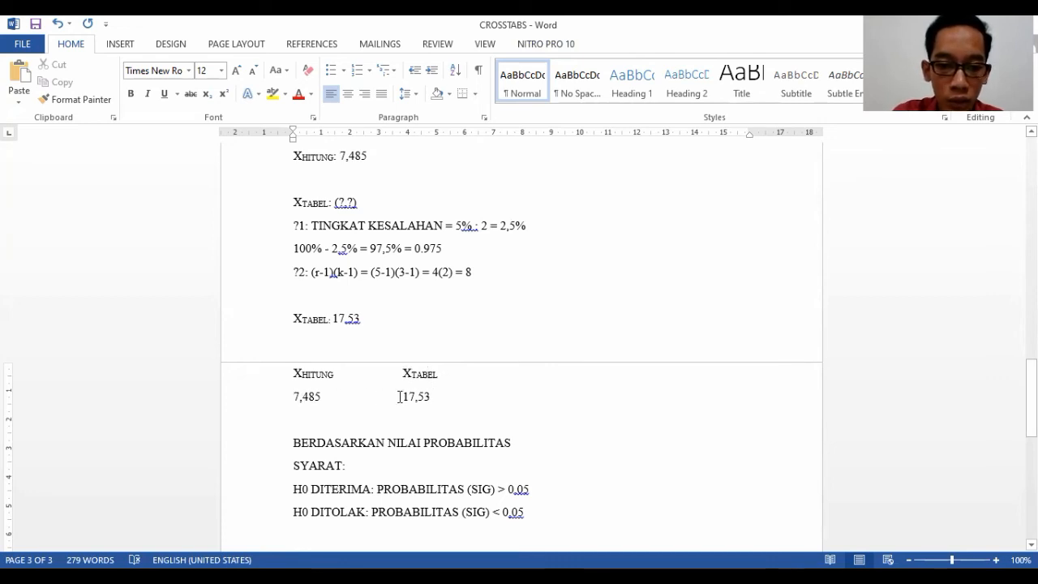
Insert "<" between 7,485 and 17,53, and complete the line with a right arrow and "H0 DITERIMA".
left_click(369, 396)
type("<")
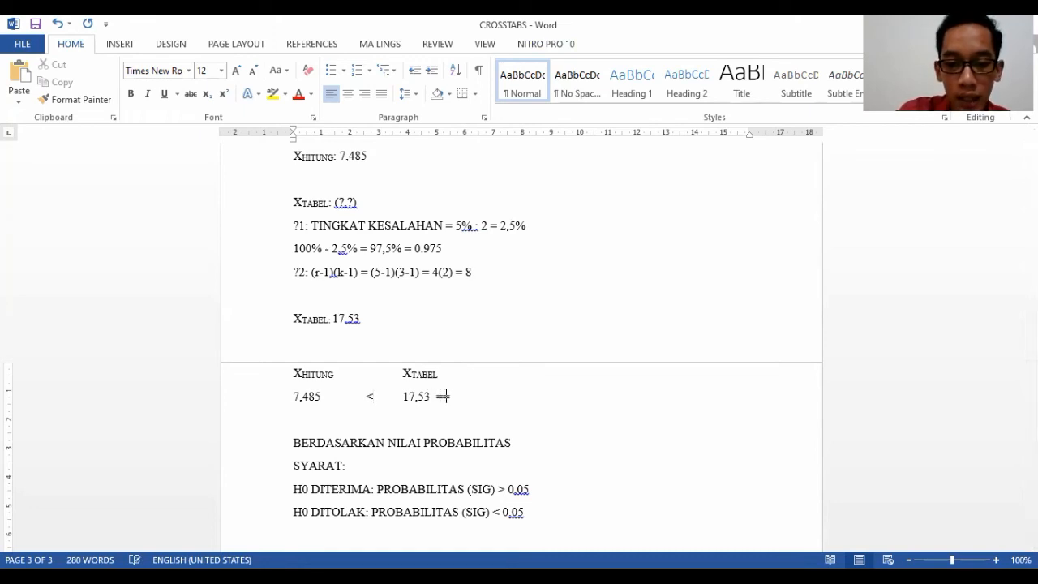
type(">")
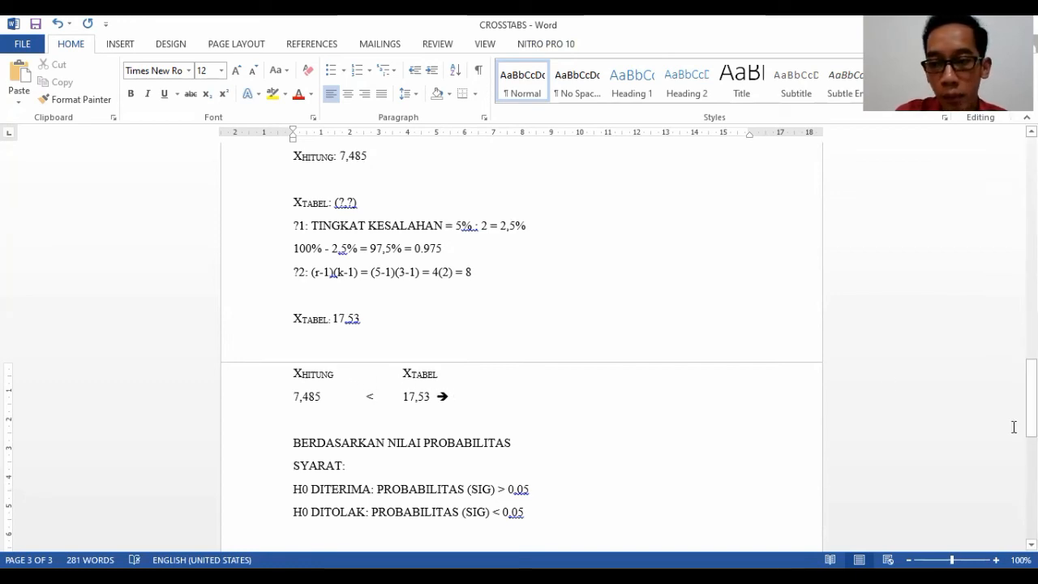
left_click_drag(1031, 402, 1031, 372)
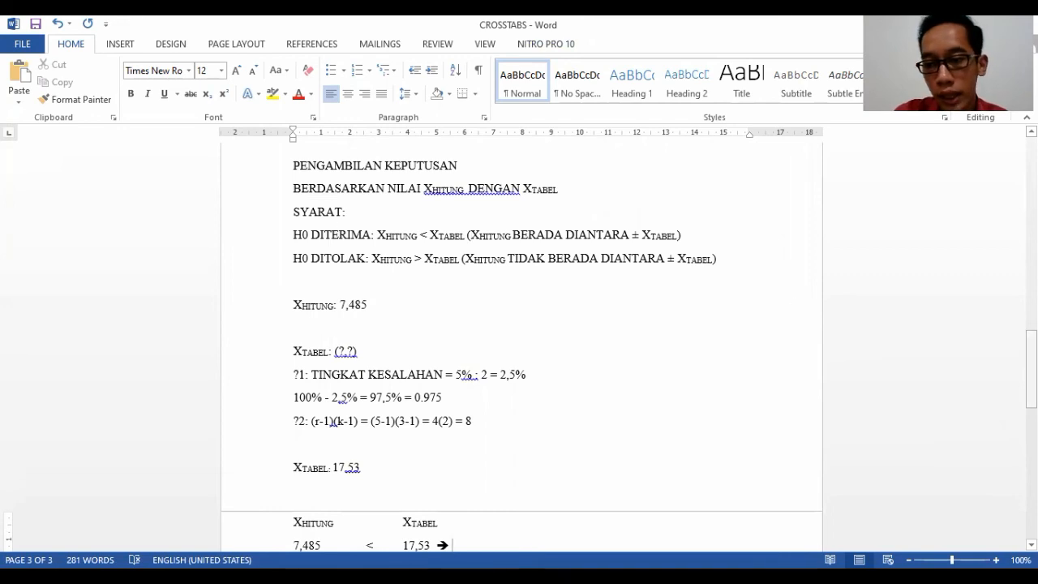
scroll(707, 347, "down", 4)
type("H")
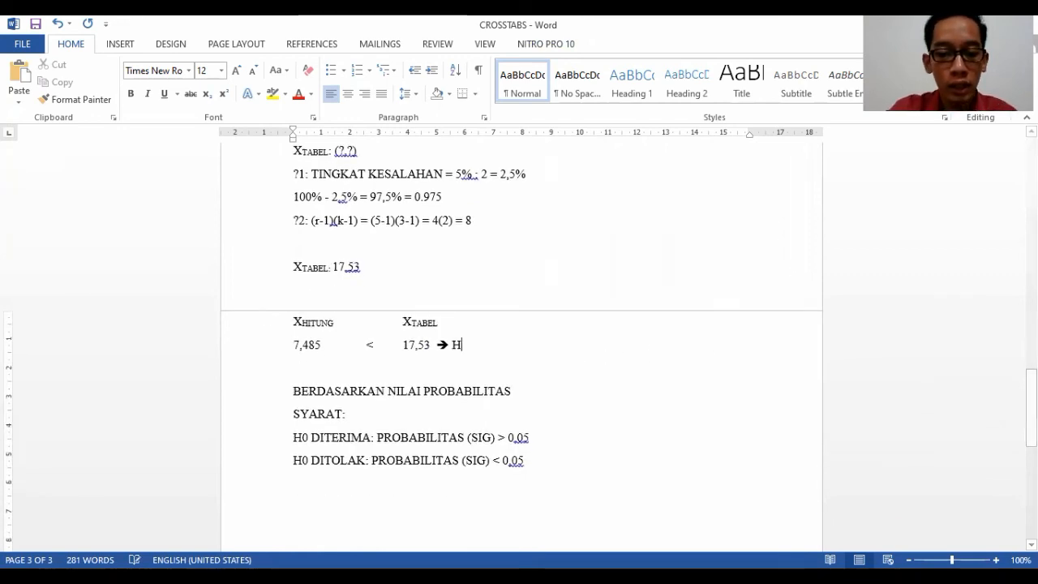
type("0 DITERIMA")
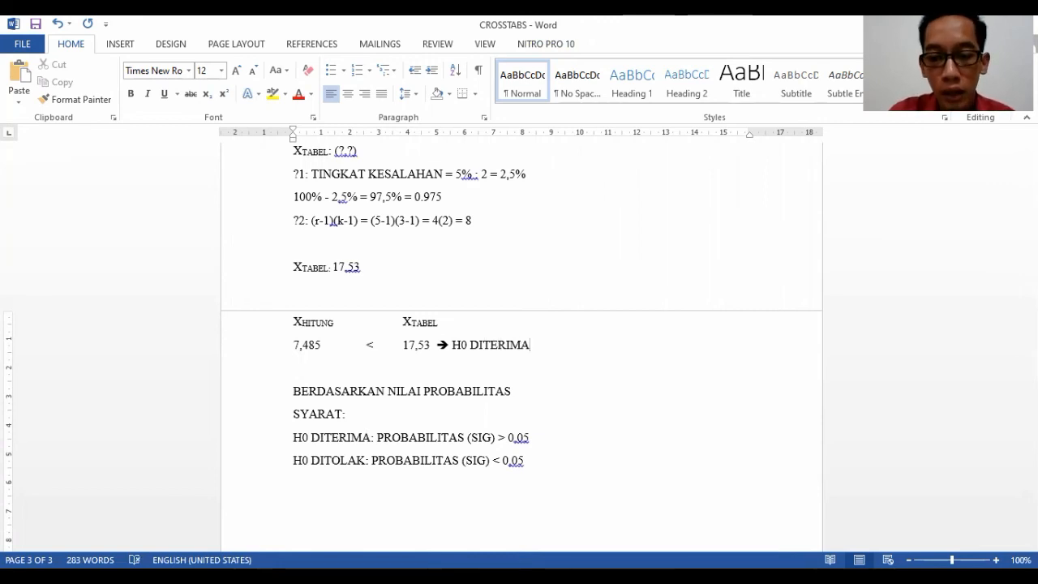
Add the bold label "KESIMPULAN:" on a new line below the H0 DITERIMA comparison.
key("Return")
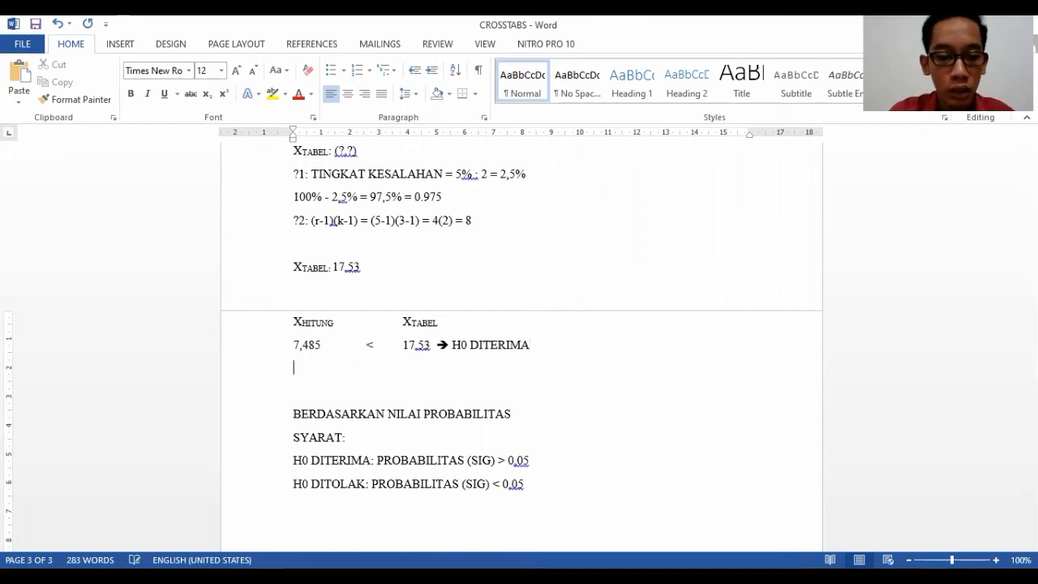
key("ctrl+b")
type("KESI")
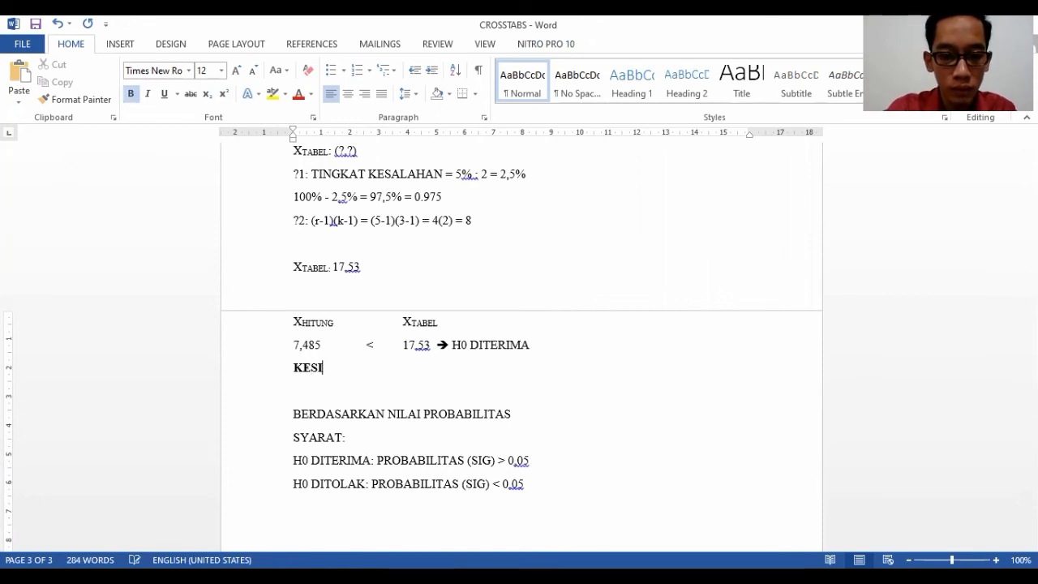
type("MPULANNYA")
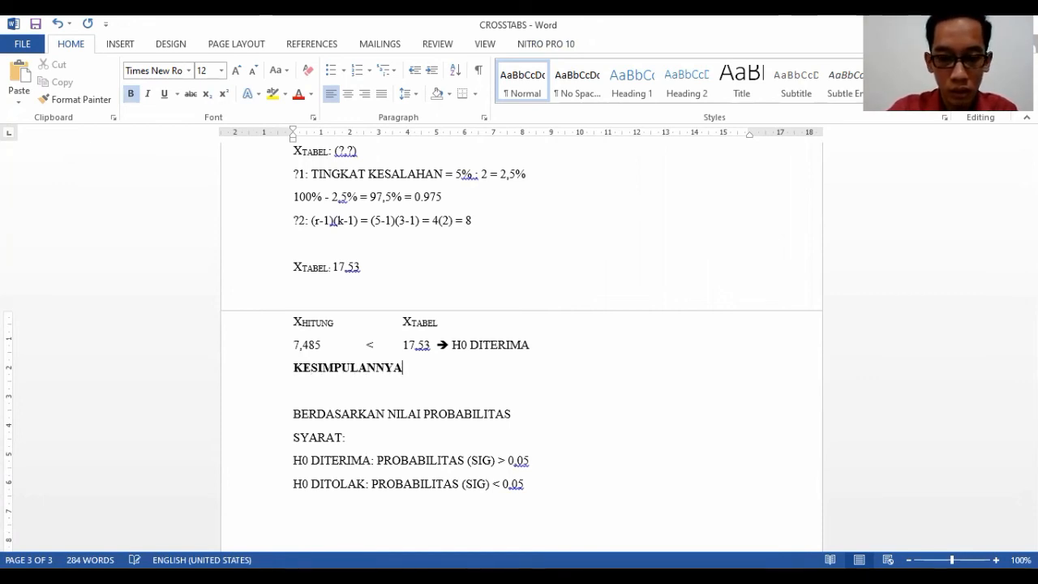
key("BackSpace")
key("BackSpace")
key("BackSpace")
type(":")
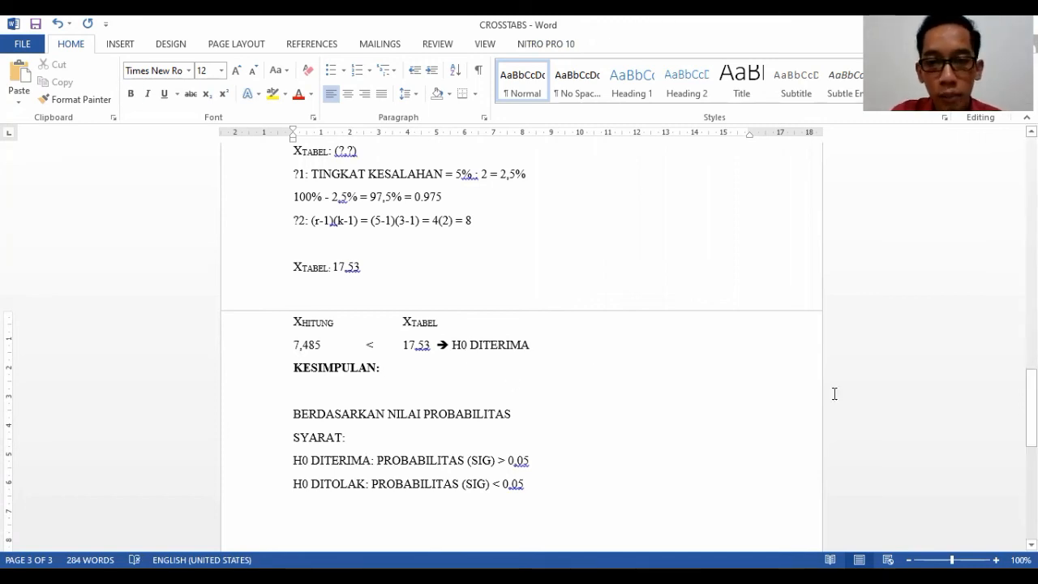
Copy the H0 statement in parentheses from the HIPOTESIS section and paste it after "KESIMPULAN:".
scroll(518, 349, "up", 10)
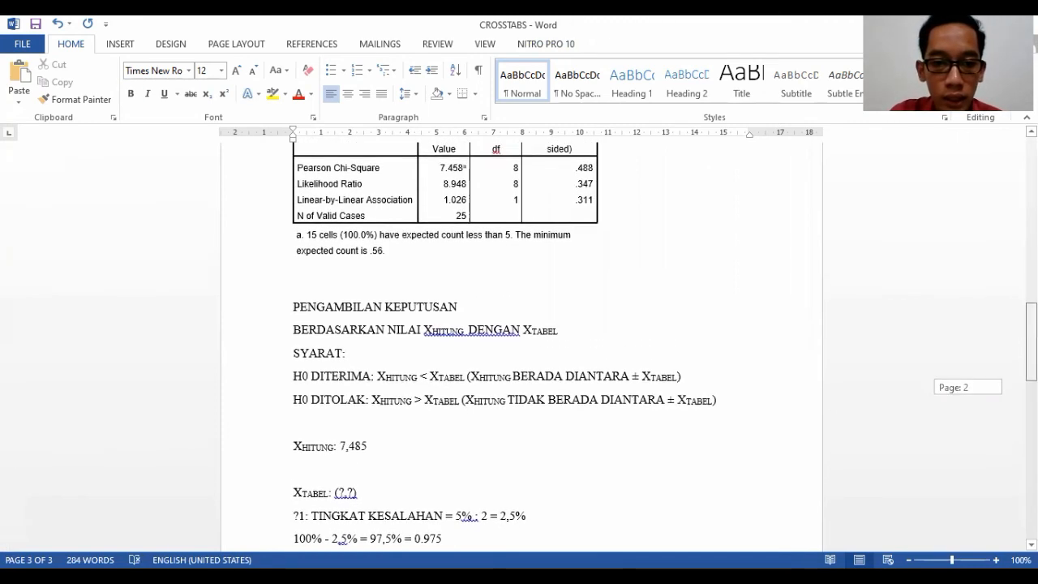
left_click_drag(1031, 306, 1031, 304)
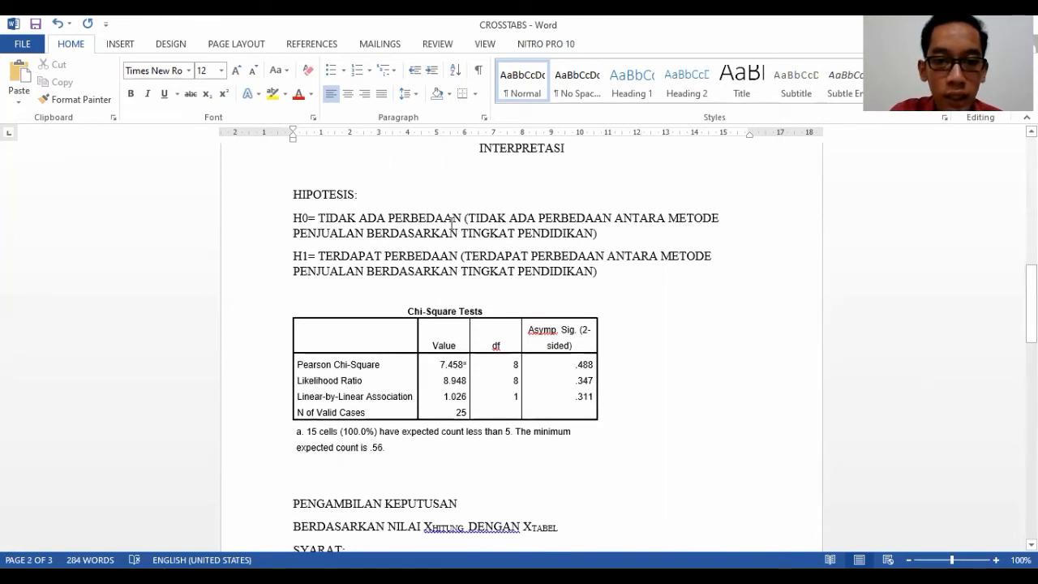
left_click_drag(470, 217, 579, 232)
key("ctrl+c")
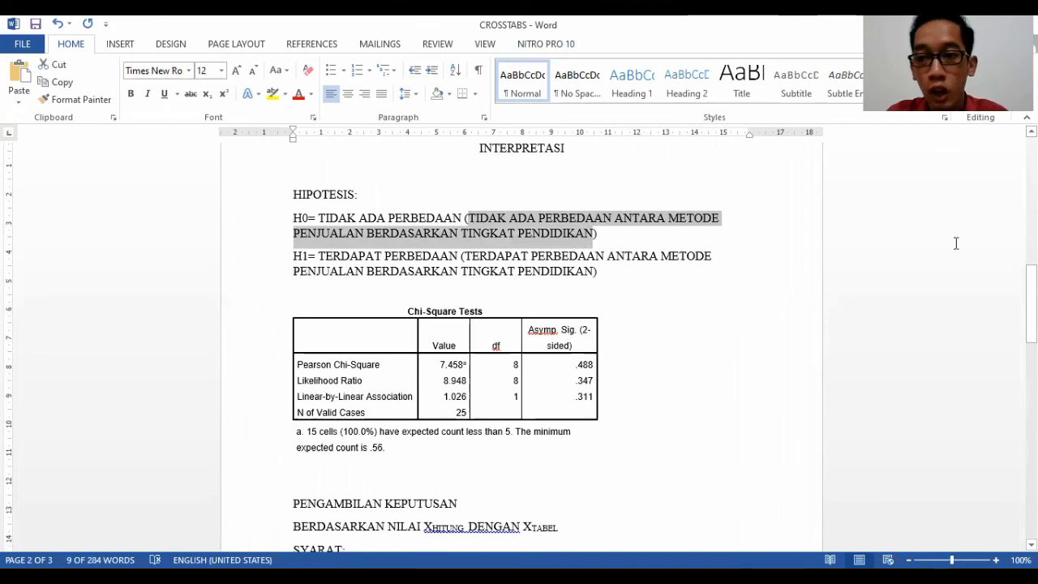
scroll(796, 365, "down", 12)
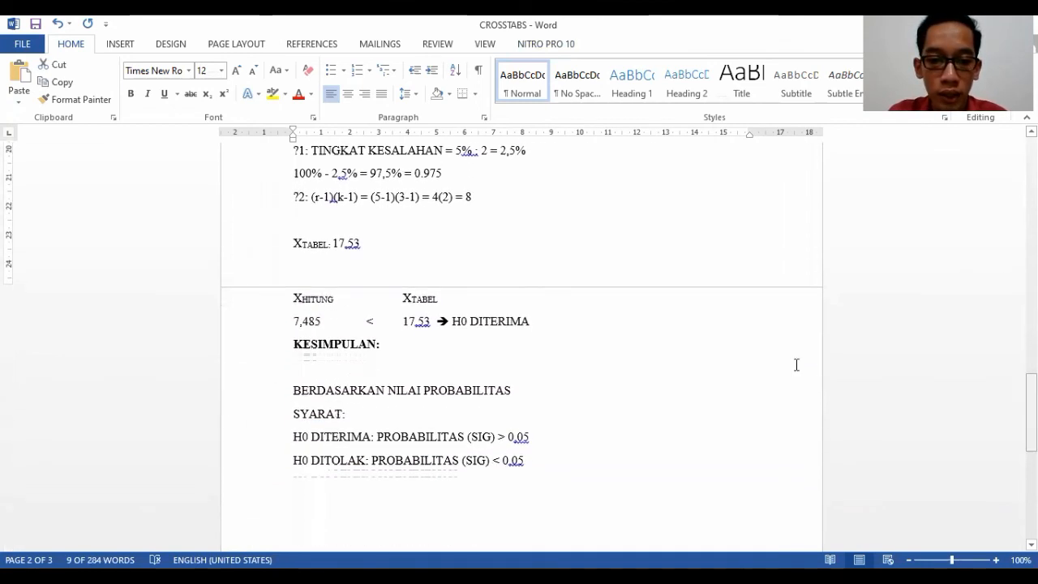
left_click(560, 348)
key("ctrl+v")
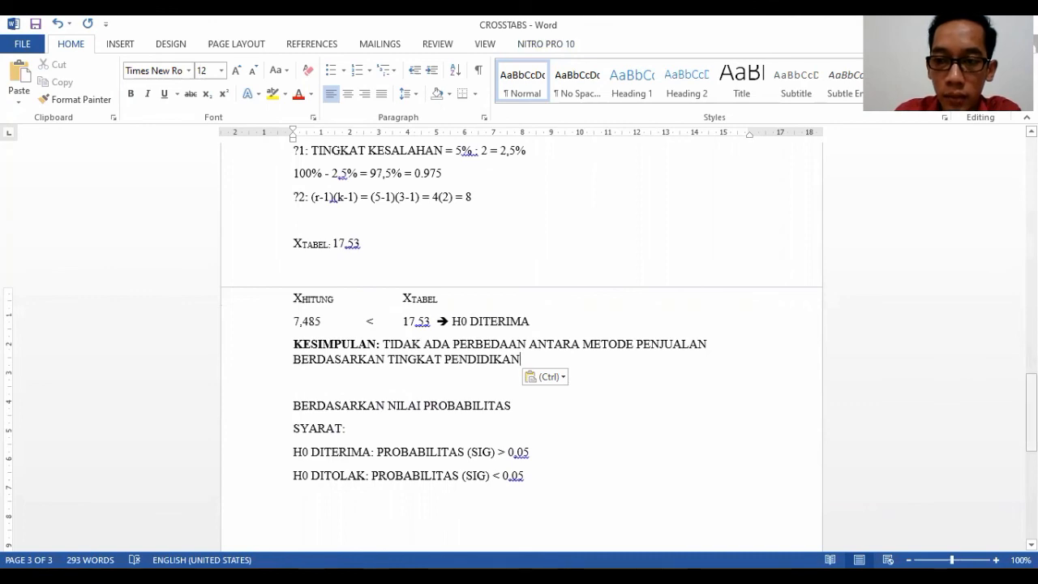
Add the line "SIG: 0,488" below the probability conditions, taking the Pearson Chi-Square significance from the Chi-Square Tests table.
left_click_drag(1030, 403, 1031, 428)
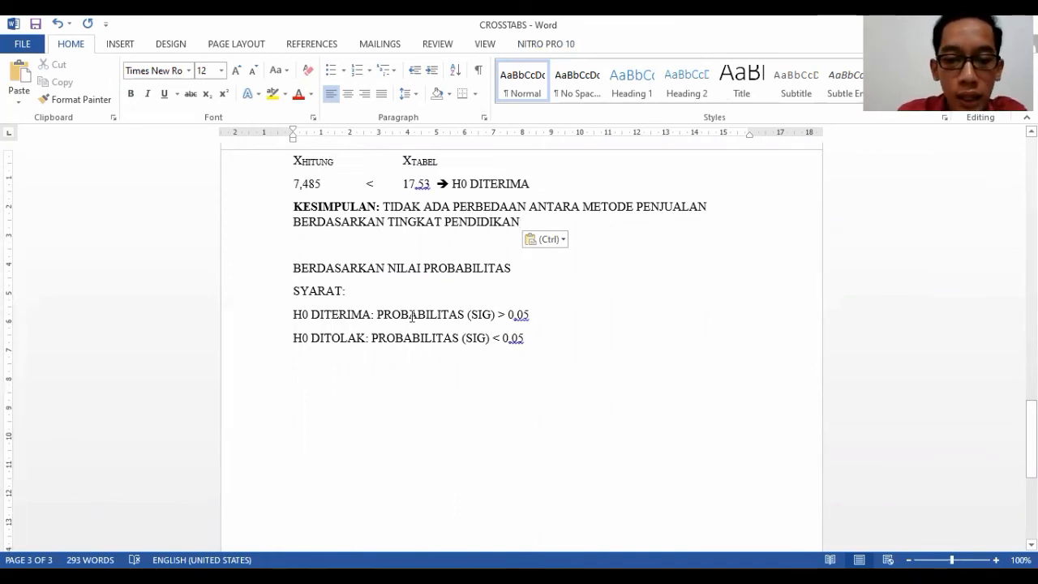
left_click(535, 384)
key("Return")
type("SIG:")
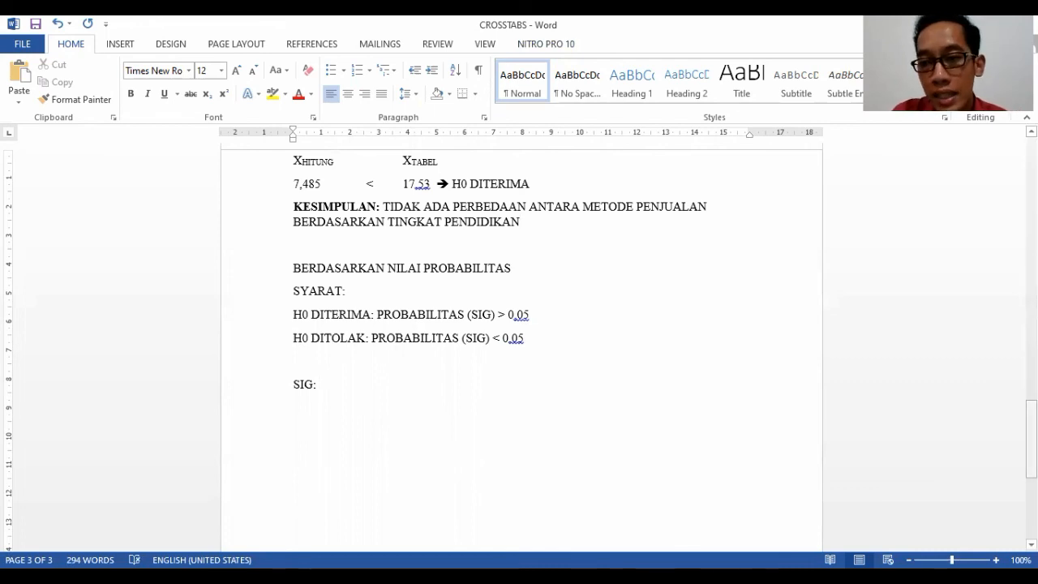
left_click_drag(1031, 448, 1031, 338)
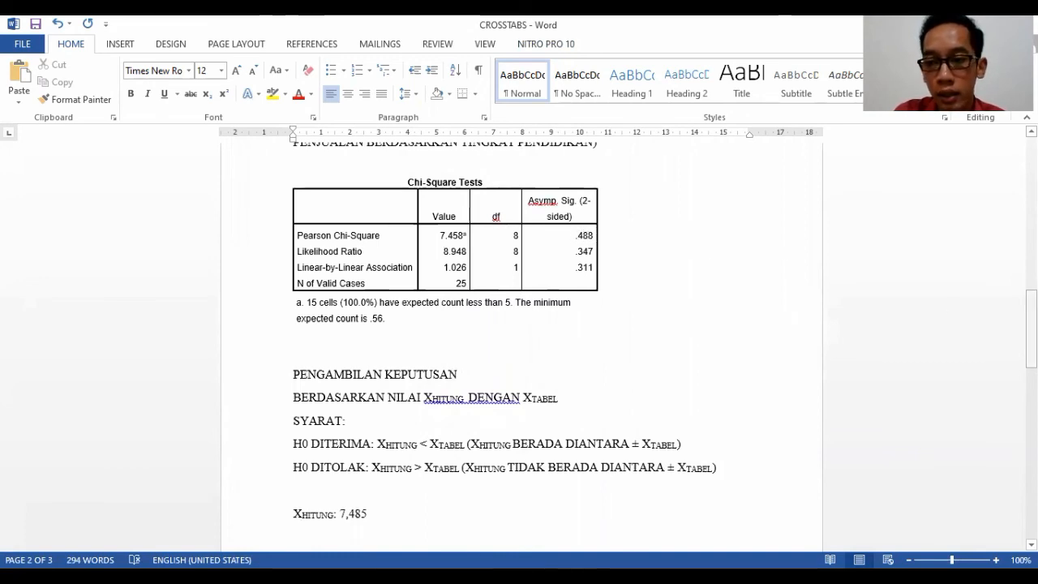
left_click_drag(1031, 328, 1030, 432)
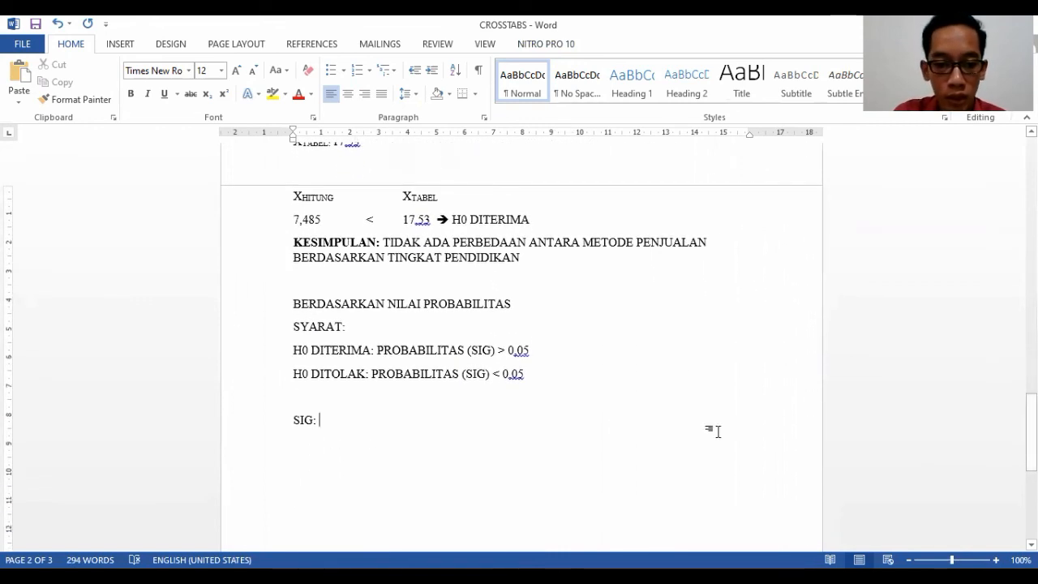
type("0,488")
key("Return")
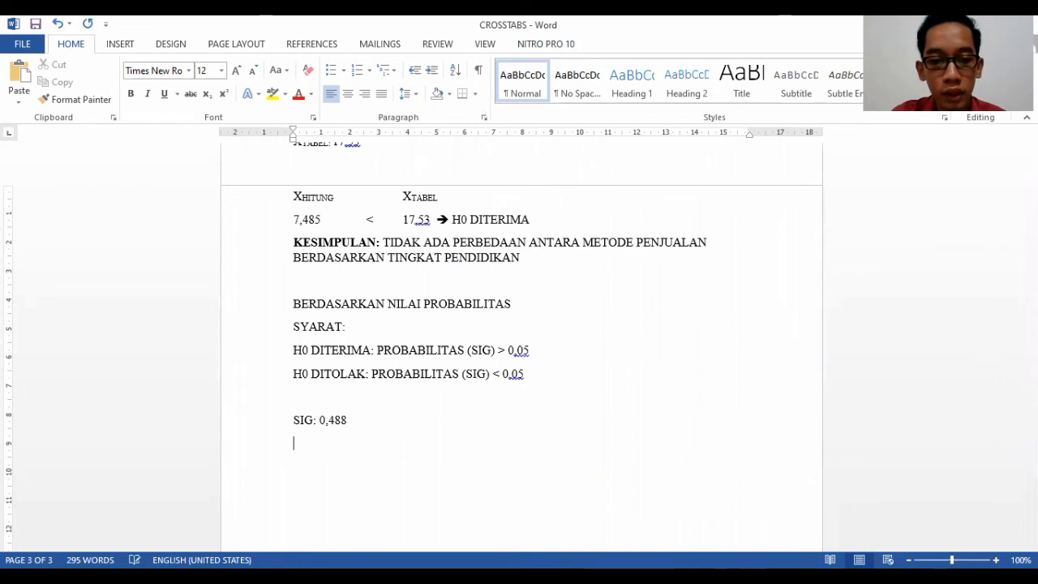
Below the SIG line, add a two-column comparison with SIG and 0,05 as labels and 0,488 and 0,05 beneath them.
type("SIG ")
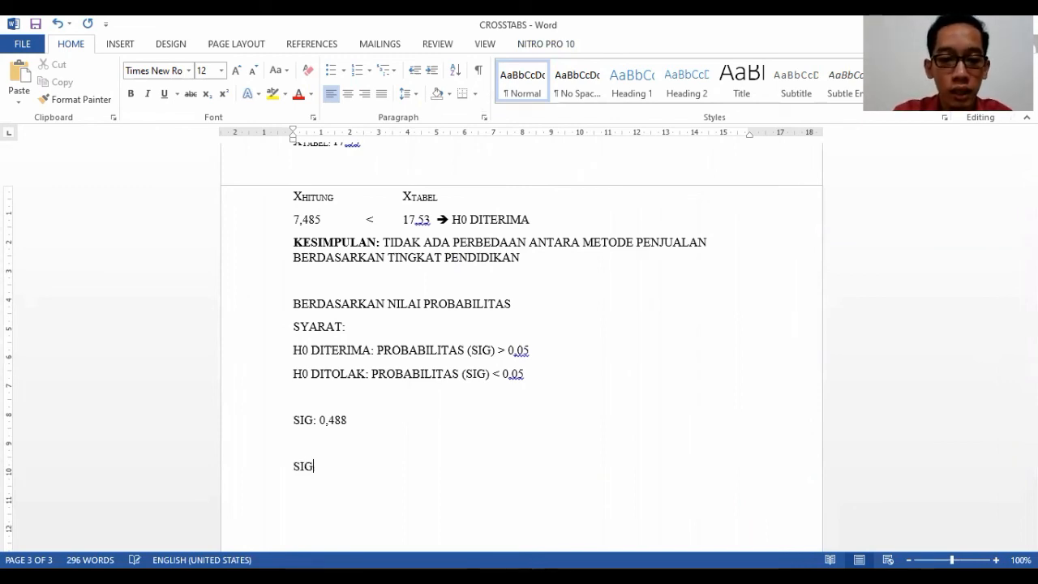
type("0,05")
key("Return")
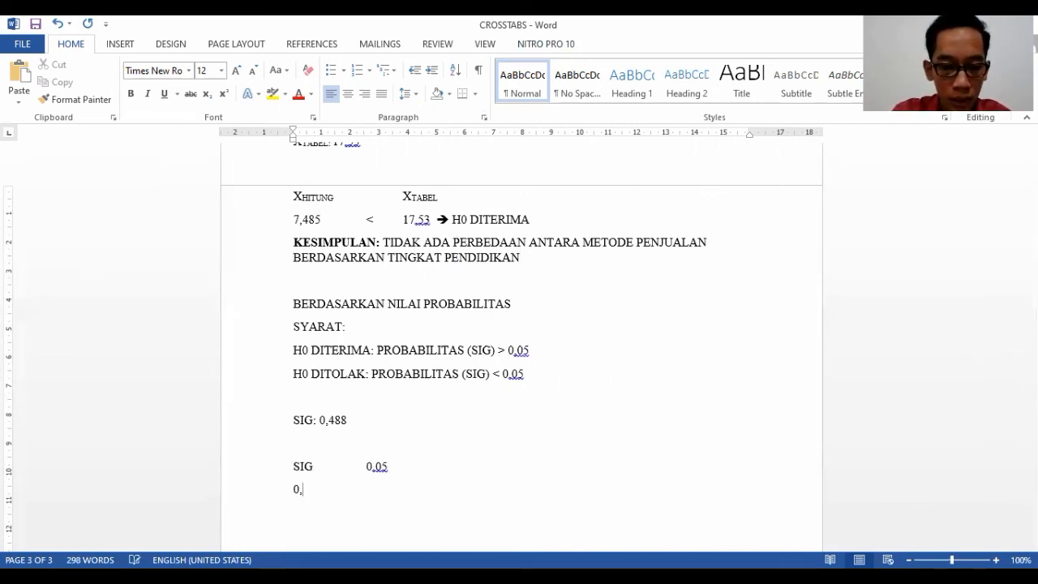
type("0,488")
key("Tab")
type("0,")
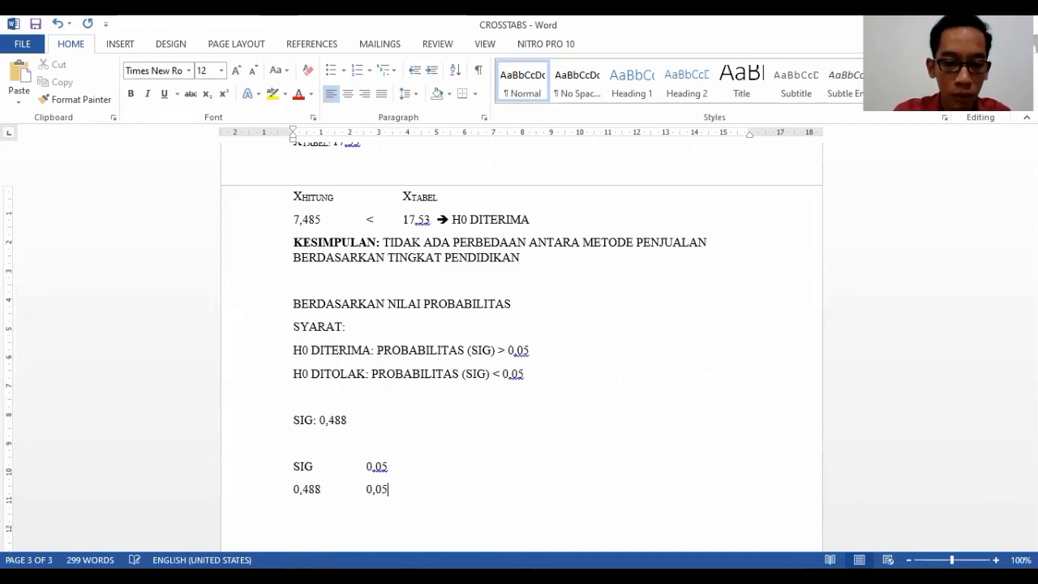
Widen the gap between the two columns of the SIG comparison by one tab stop in both rows.
left_click(340, 489)
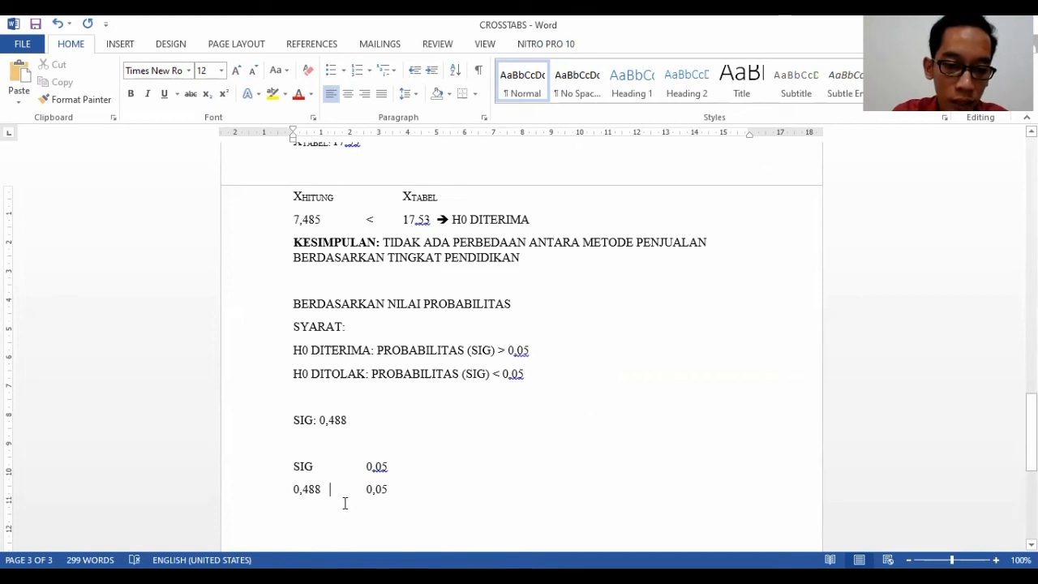
key("Tab")
left_click_drag(330, 465, 402, 471)
left_click(351, 475)
key("Tab")
left_click(358, 495)
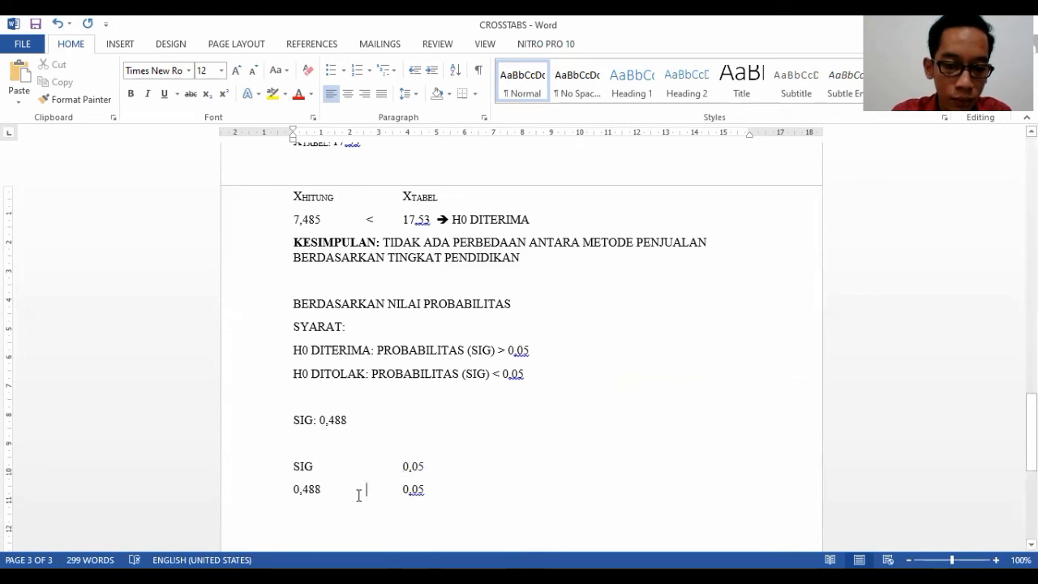
Insert ">" between 0,488 and 0,05, and complete the line with a right arrow and "H0 DITERIMA".
type(">")
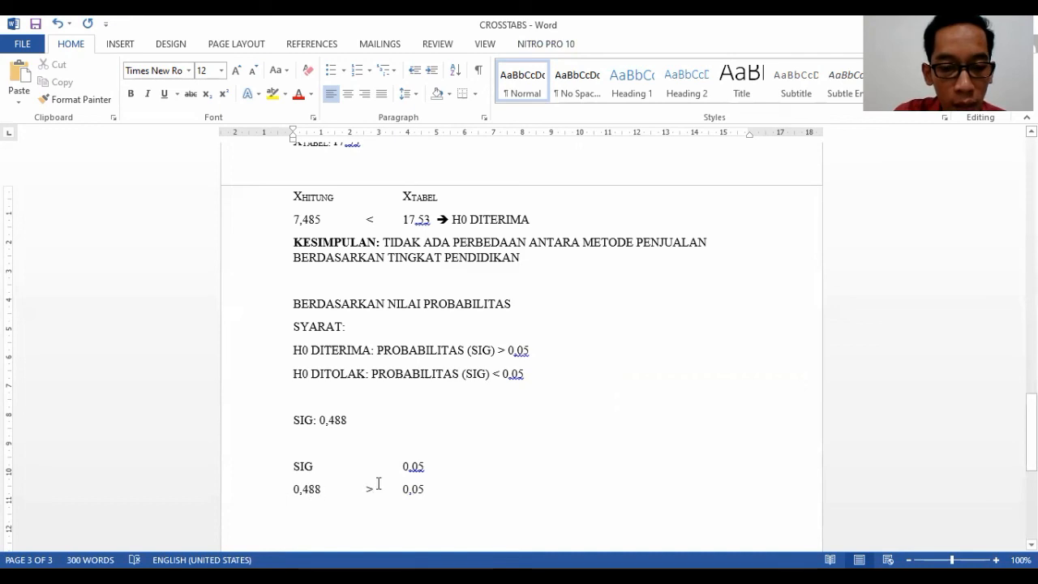
type(" ==")
type(">")
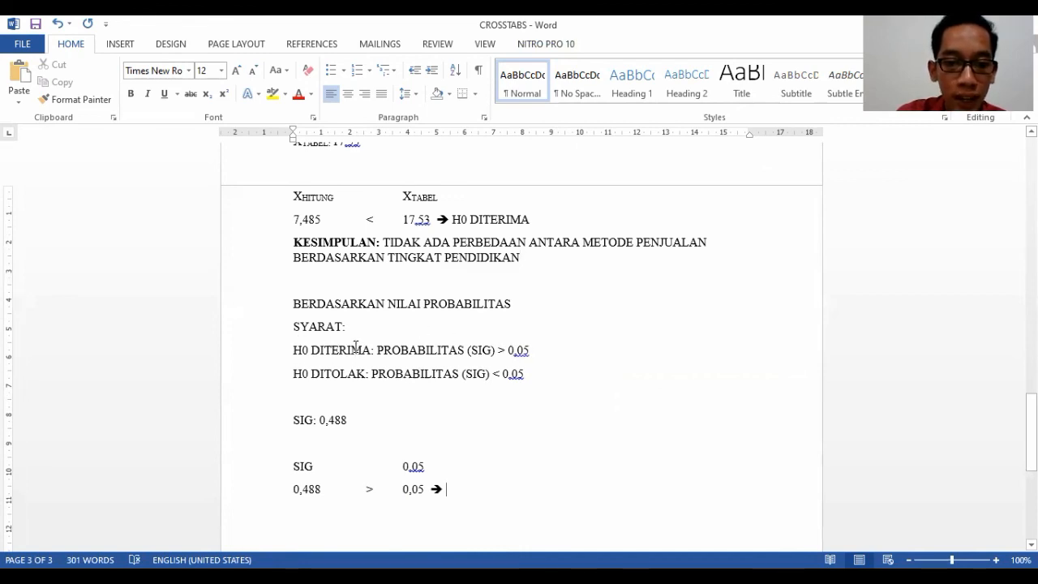
type("H0 DITERIMA")
key("Return")
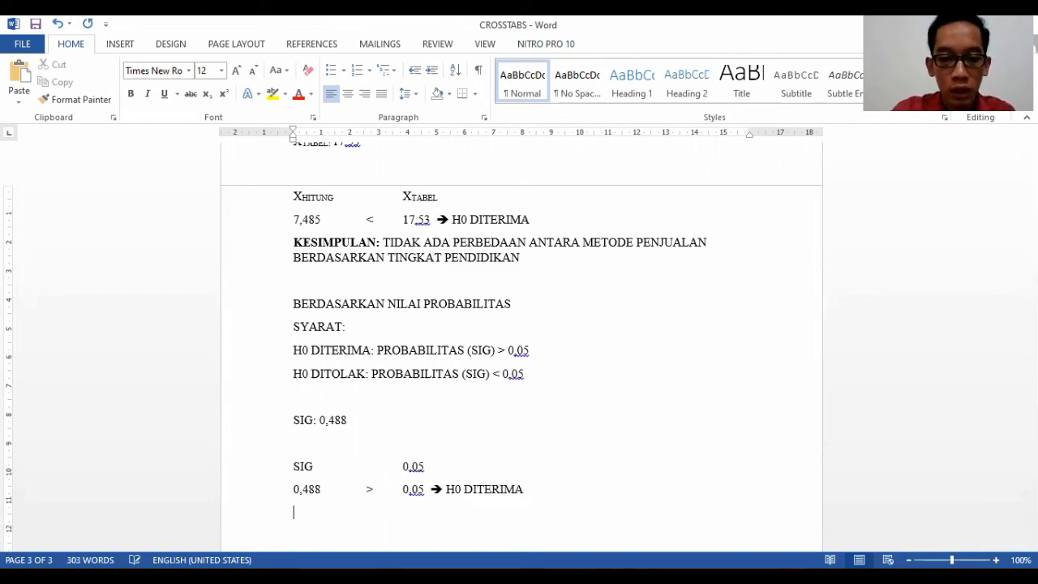
Copy the whole KESIMPULAN paragraph from the XHITUNG comparison and paste it below the SIG comparison.
key("ctrl+b")
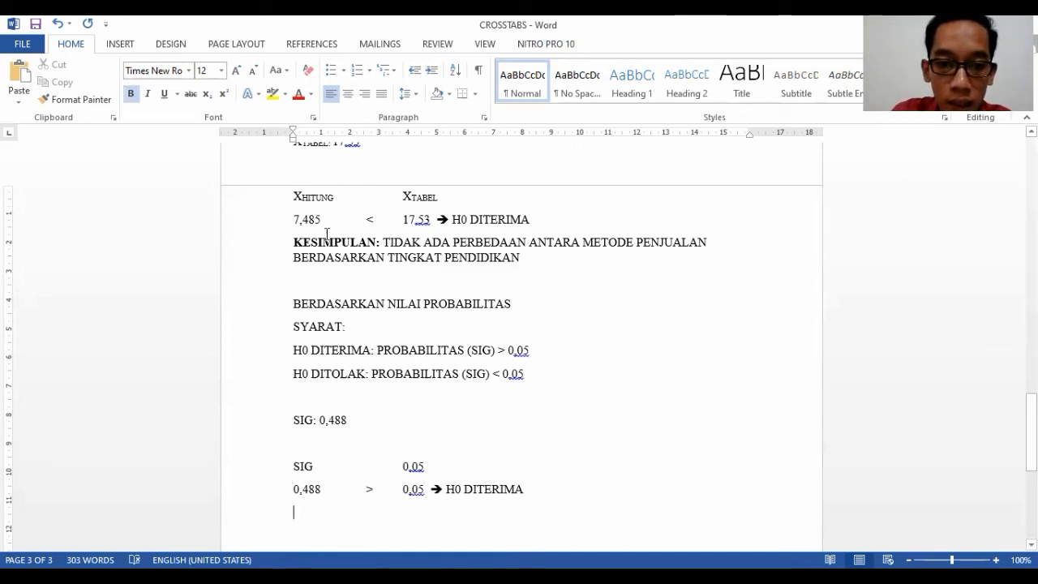
left_click_drag(293, 242, 517, 258)
key("ctrl+c")
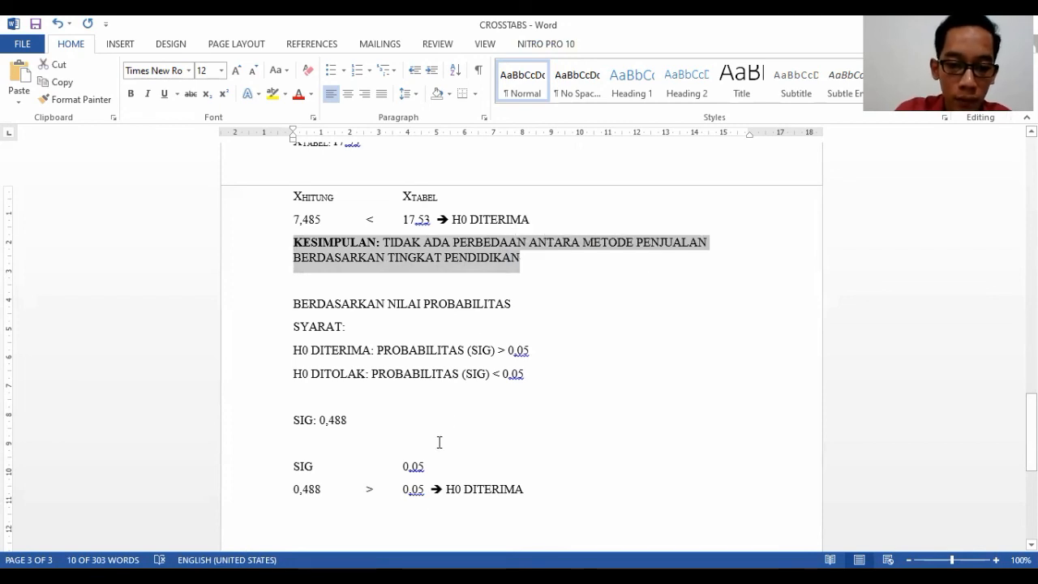
left_click(423, 512)
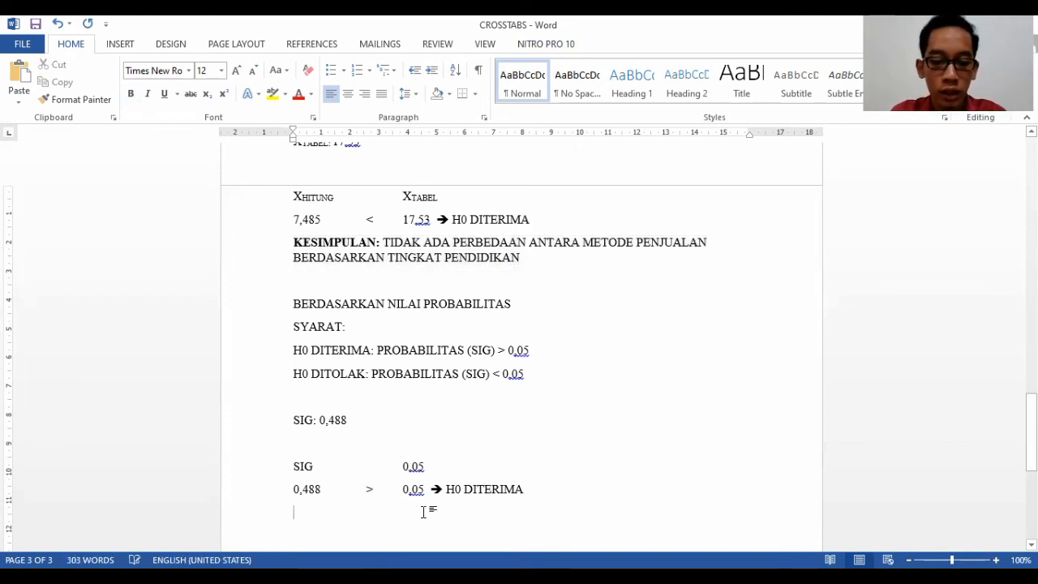
key("ctrl+v")
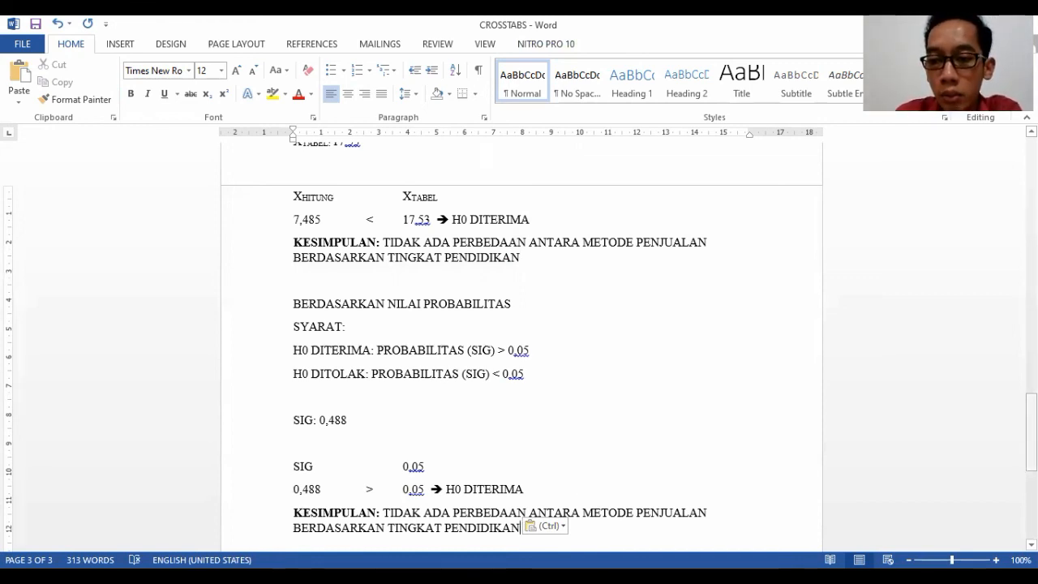
Review the decision section, from the XHITUNG and XTABEL conditions and calculations through to the probability-based conclusion.
left_click_drag(1032, 429, 1003, 343)
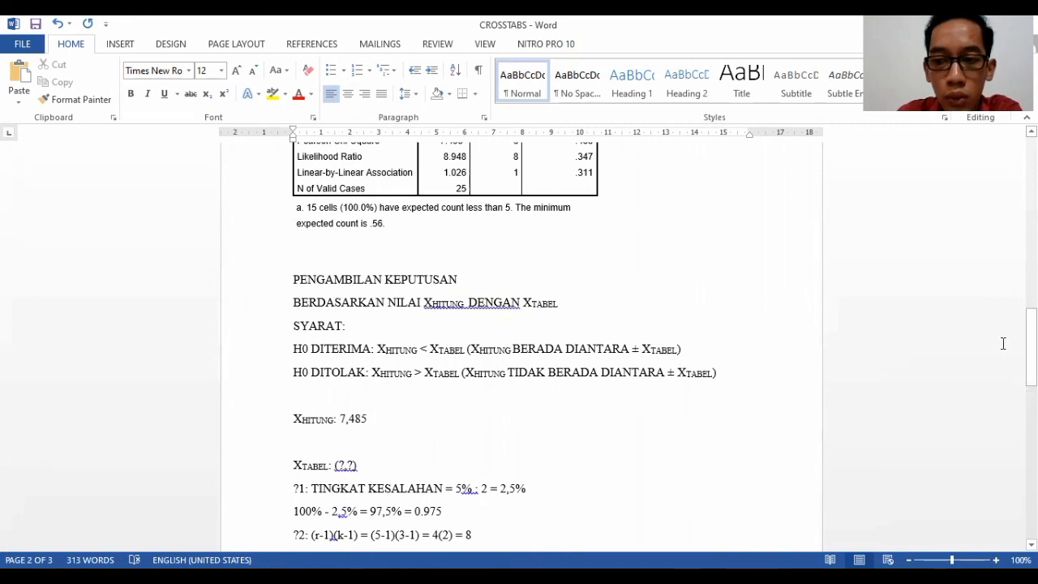
scroll(519, 340, "down", 2)
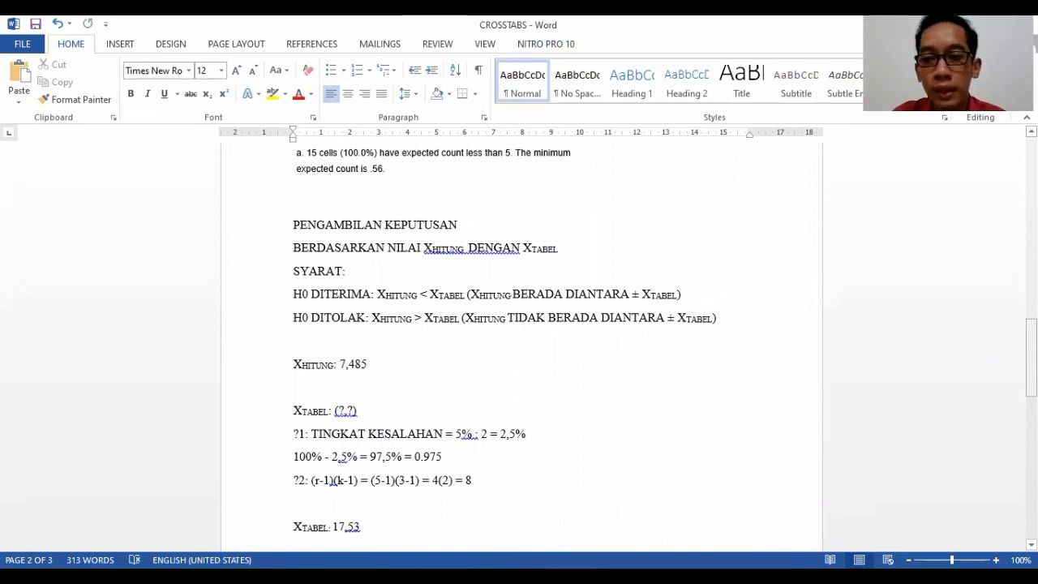
scroll(519, 340, "down", 5)
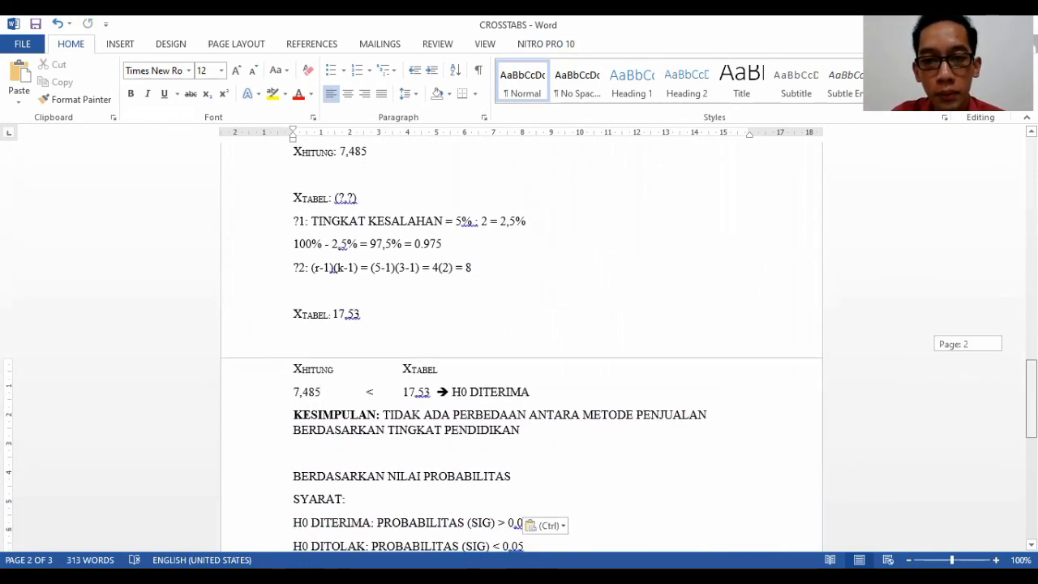
scroll(519, 340, "down", 7)
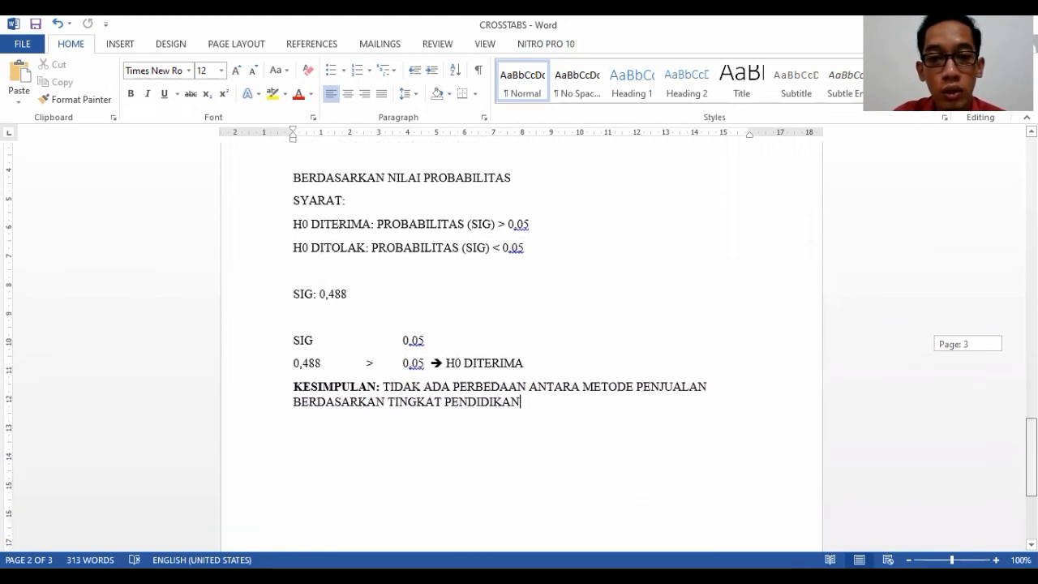
scroll(519, 341, "up", 5)
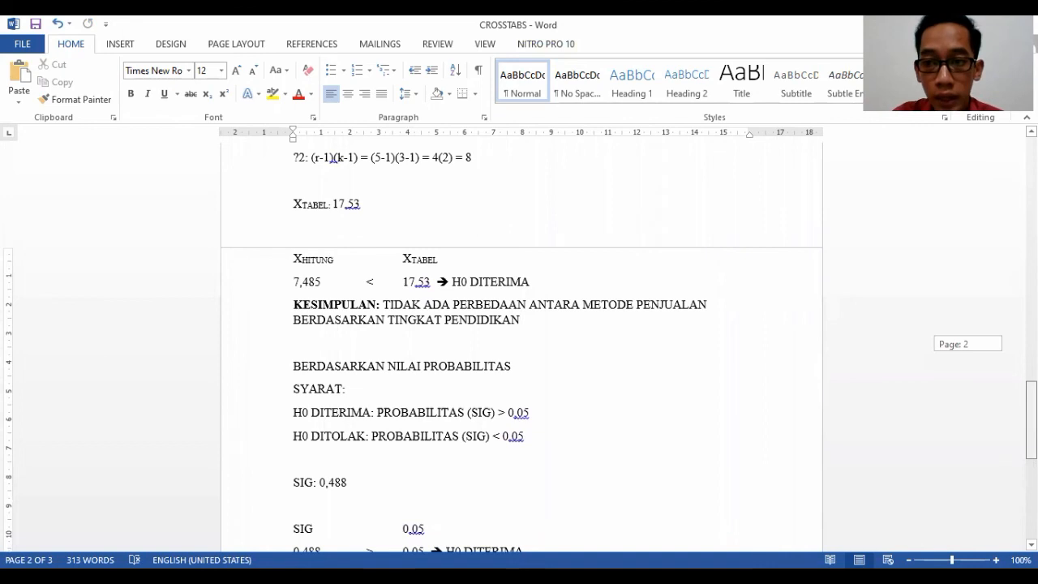
scroll(519, 341, "up", 3)
scroll(519, 341, "up", 1)
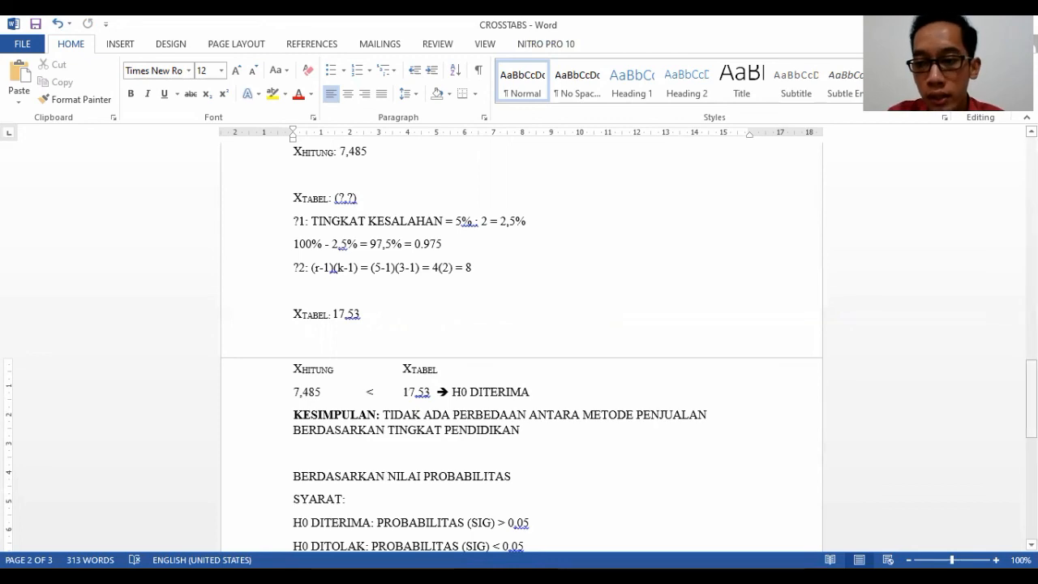
scroll(521, 341, "down", 5)
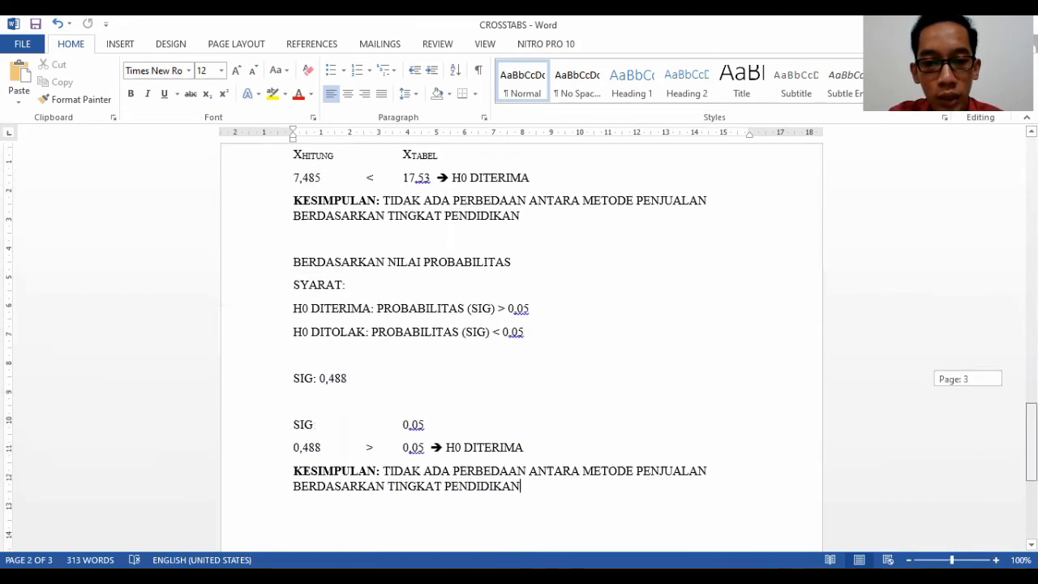
scroll(521, 340, "up", 5)
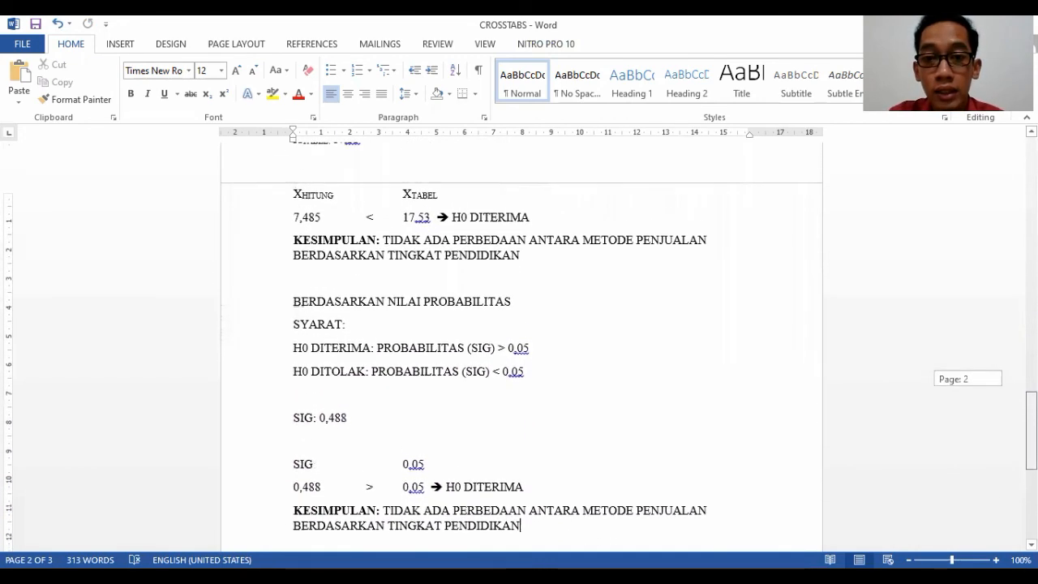
scroll(1012, 357, "up", 3)
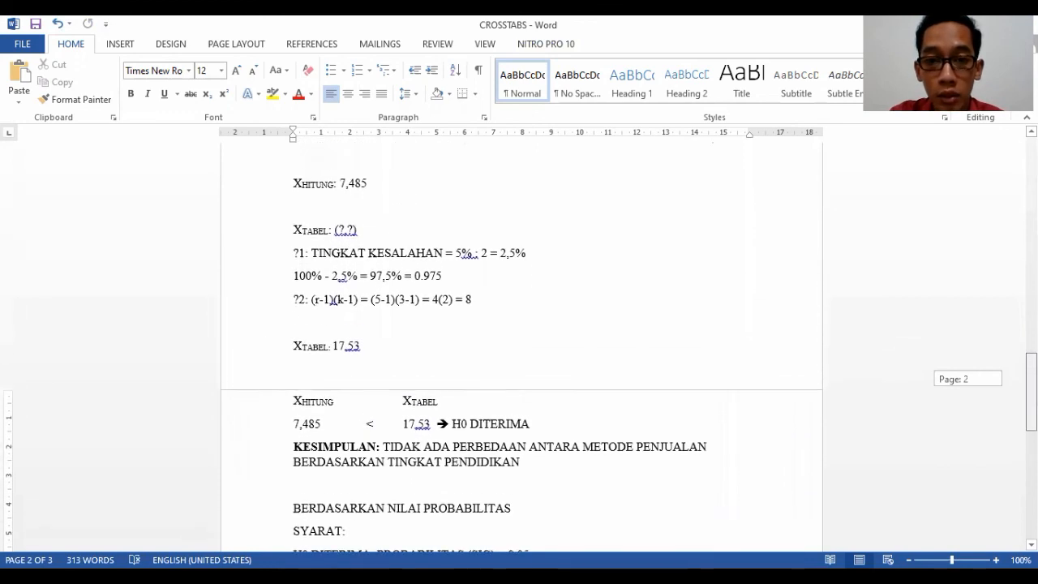